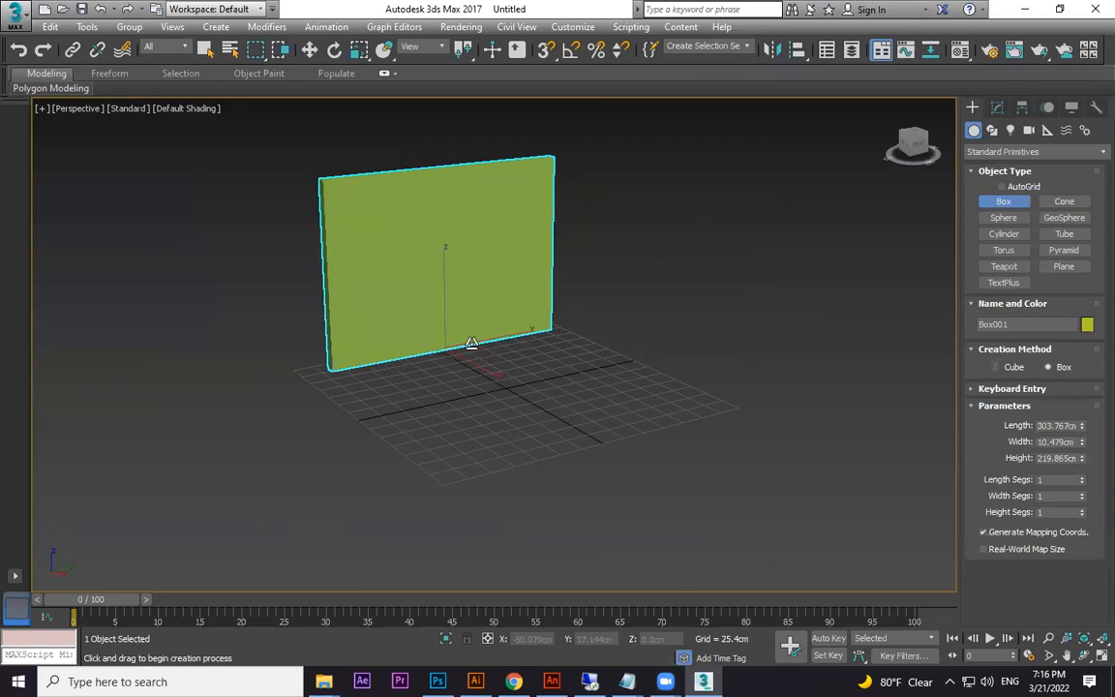
Assign the 01 - Default material to the wall box.
{"action": "left_click_drag", "start_coordinate": [406, 312], "coordinate": [349, 366]}
{"action": "scroll", "coordinate": [348, 365], "scroll_direction": "down", "scroll_amount": 5}
{"action": "key", "text": "w"}
{"action": "key", "text": "m"}
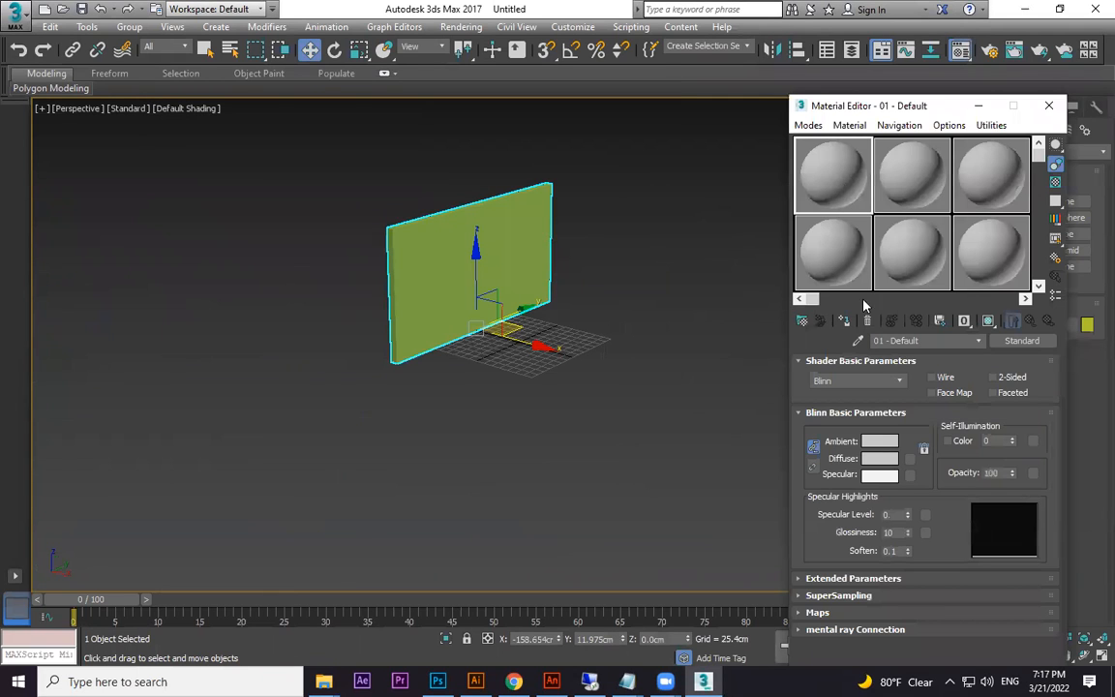
{"action": "left_click", "coordinate": [843, 322]}
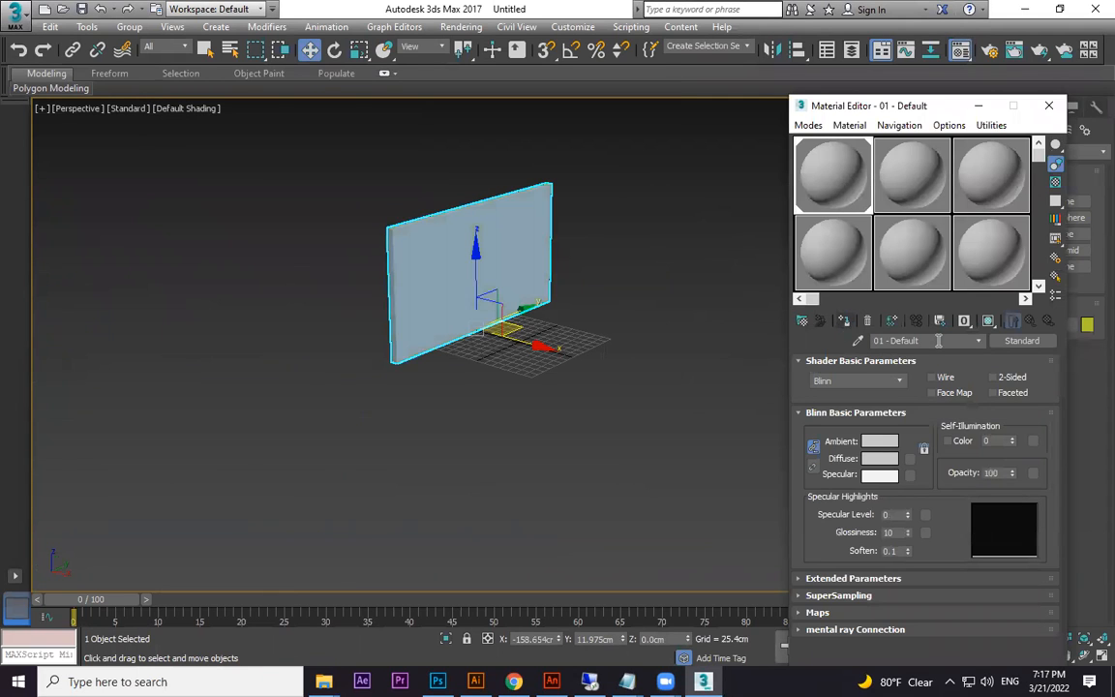
Lighten the wall material's diffuse colour to near-white and minimise the material editor.
{"action": "left_click", "coordinate": [876, 461]}
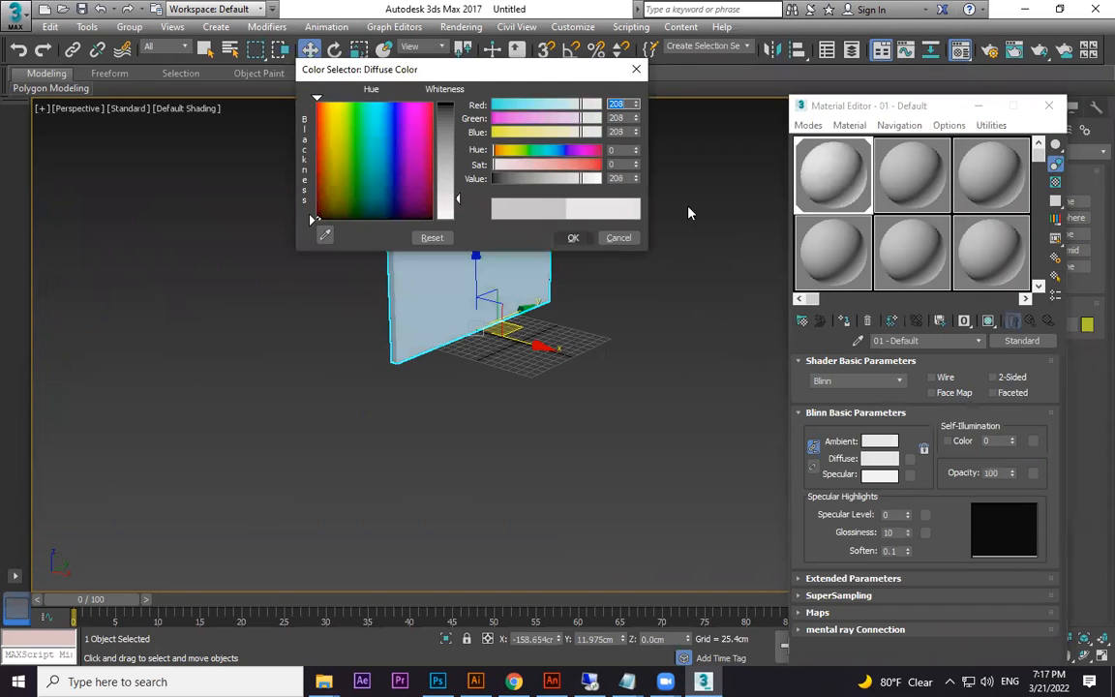
{"action": "left_click", "coordinate": [573, 238]}
{"action": "left_click", "coordinate": [978, 106]}
Widen the wall and create a floor slab box in front of it, about 1457 x 1336 cm with height -45 cm.
{"action": "key", "text": "r"}
{"action": "left_click_drag", "start_coordinate": [477, 310], "coordinate": [1058, 366]}
{"action": "middle_click_drag", "start_coordinate": [767, 419], "coordinate": [681, 411]}
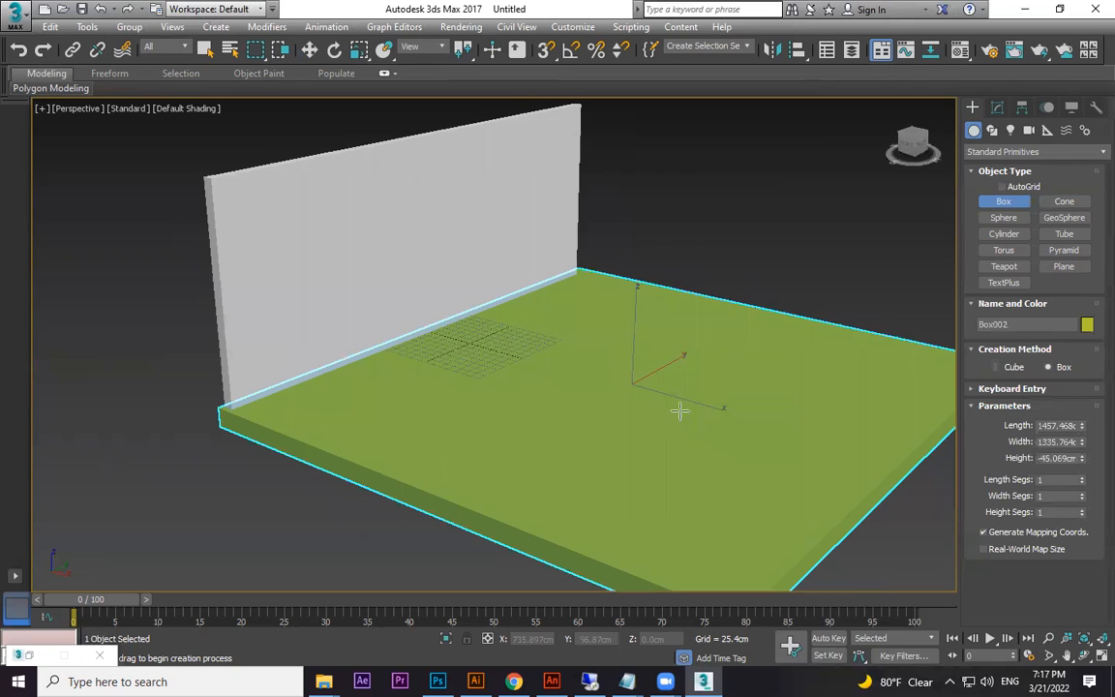
Assign the same near-white 01 - Default material to the floor slab and deselect it.
{"action": "key", "text": "m"}
{"action": "left_click", "coordinate": [844, 320]}
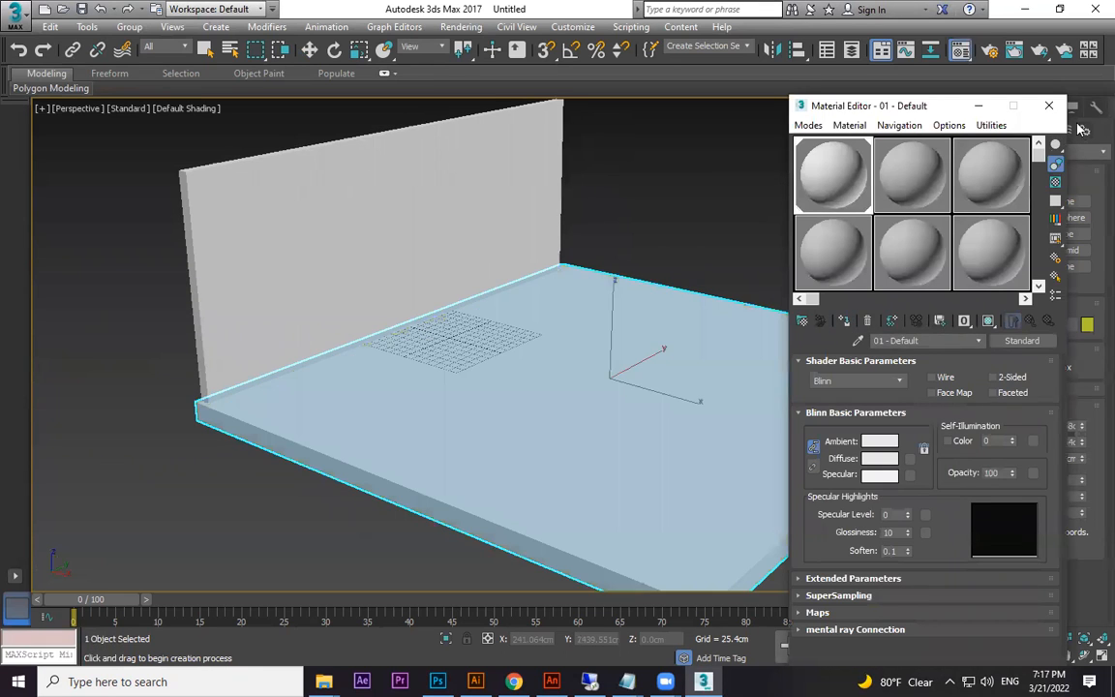
{"action": "left_click", "coordinate": [1049, 105]}
{"action": "left_click", "coordinate": [733, 314]}
{"action": "scroll", "coordinate": [722, 311], "scroll_direction": "down", "scroll_amount": 1}
{"action": "scroll", "coordinate": [583, 315], "scroll_direction": "up", "scroll_amount": 4}
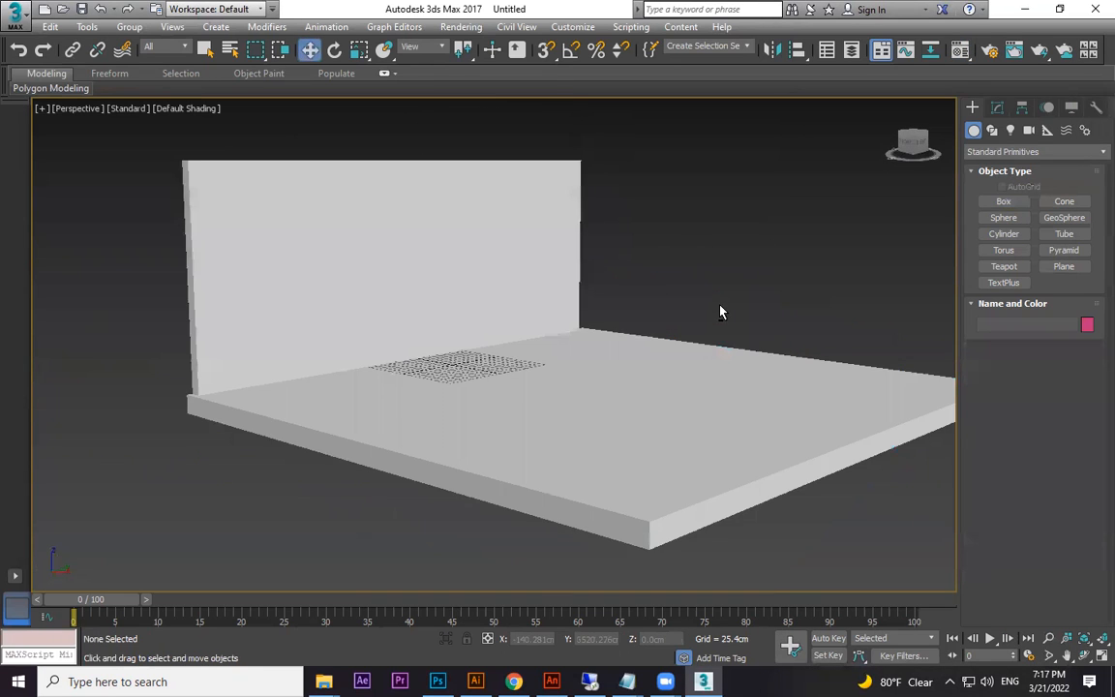
{"action": "scroll", "coordinate": [642, 393], "scroll_direction": "down", "scroll_amount": 5}
{"action": "left_click", "coordinate": [642, 394]}
{"action": "scroll", "coordinate": [692, 298], "scroll_direction": "up", "scroll_amount": 4}
{"action": "left_click", "coordinate": [680, 321]}
{"action": "scroll", "coordinate": [680, 321], "scroll_direction": "down", "scroll_amount": 3}
Place a Standard Free Spot light over the floor slab and raise it well above the slab.
{"action": "left_click", "coordinate": [1011, 132]}
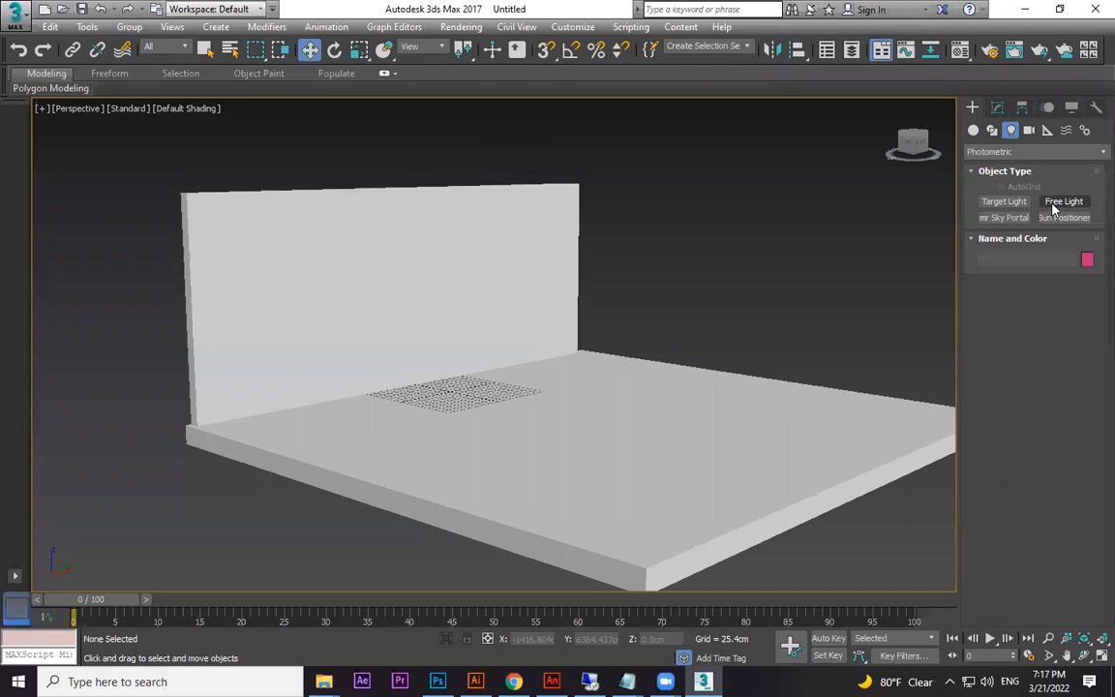
{"action": "left_click", "coordinate": [1001, 153]}
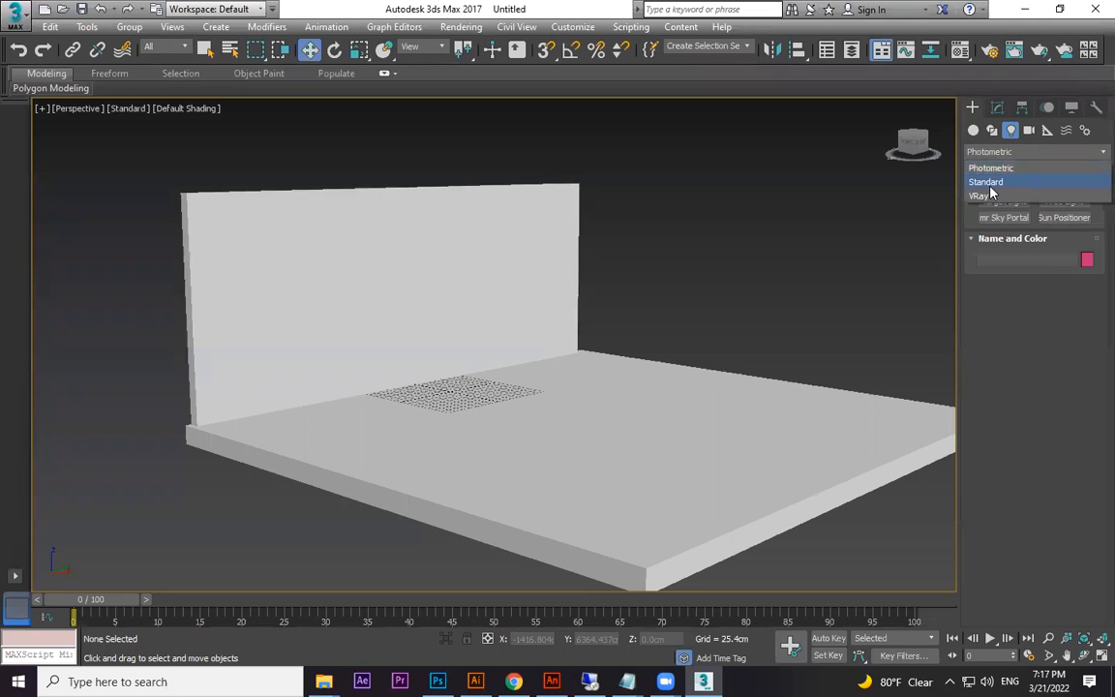
{"action": "left_click", "coordinate": [985, 182]}
{"action": "left_click", "coordinate": [1065, 201]}
{"action": "left_click", "coordinate": [673, 431]}
{"action": "left_click_drag", "start_coordinate": [675, 366], "coordinate": [763, 305]}
Turn on angle snap and rotate the free spot about the Y axis so it faces the wall.
{"action": "key", "text": "e"}
{"action": "key", "text": "ctrl+z"}
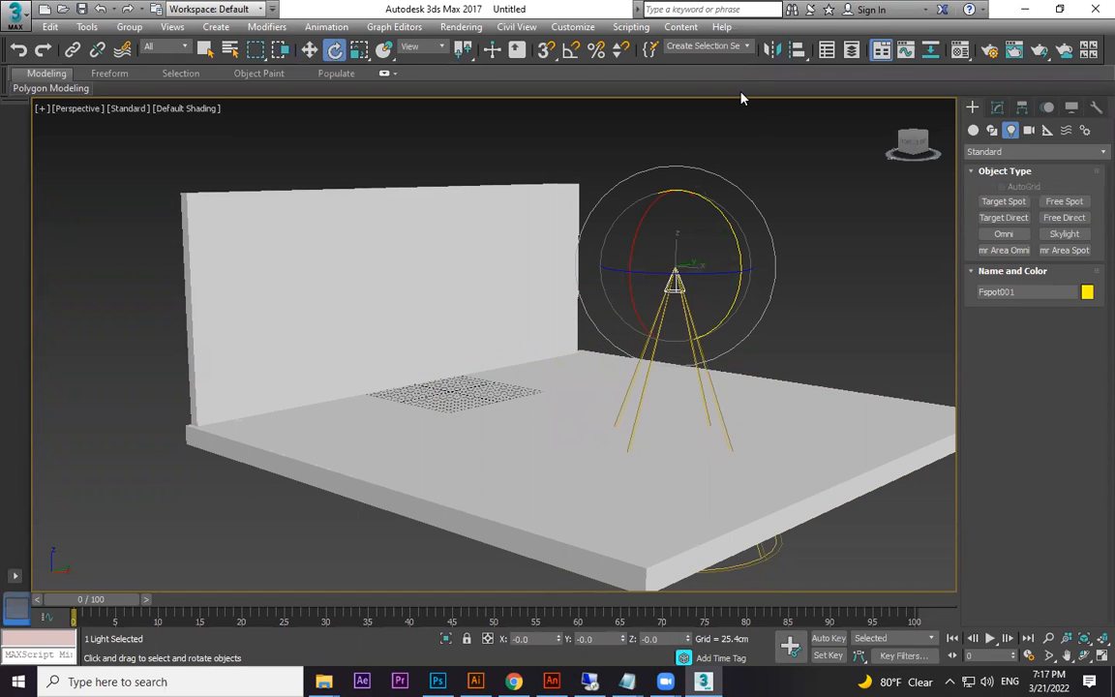
{"action": "left_click", "coordinate": [571, 52]}
{"action": "left_click_drag", "start_coordinate": [631, 179], "coordinate": [658, 269]}
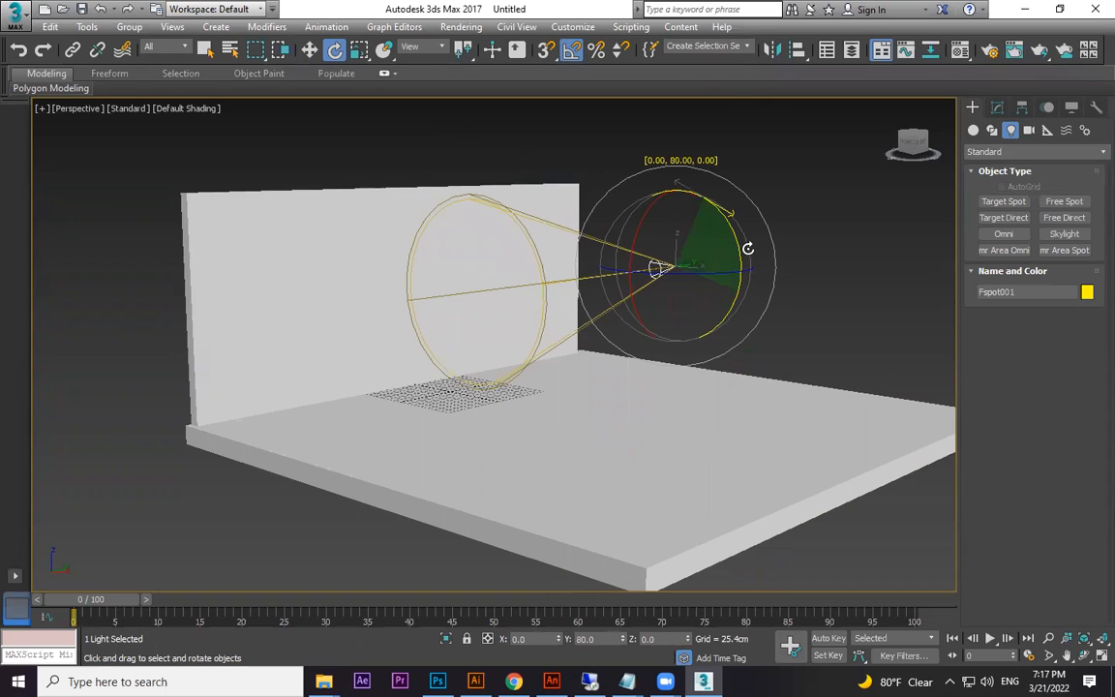
{"action": "left_click_drag", "start_coordinate": [750, 245], "coordinate": [754, 256]}
Move the spotlight to about X 717 cm, Z 279 cm and test-render the wall from the front.
{"action": "key", "text": "w"}
{"action": "left_click_drag", "start_coordinate": [677, 183], "coordinate": [700, 239]}
{"action": "middle_click_drag", "start_coordinate": [737, 336], "coordinate": [701, 329], "text": "alt"}
{"action": "key", "text": "shift+q"}
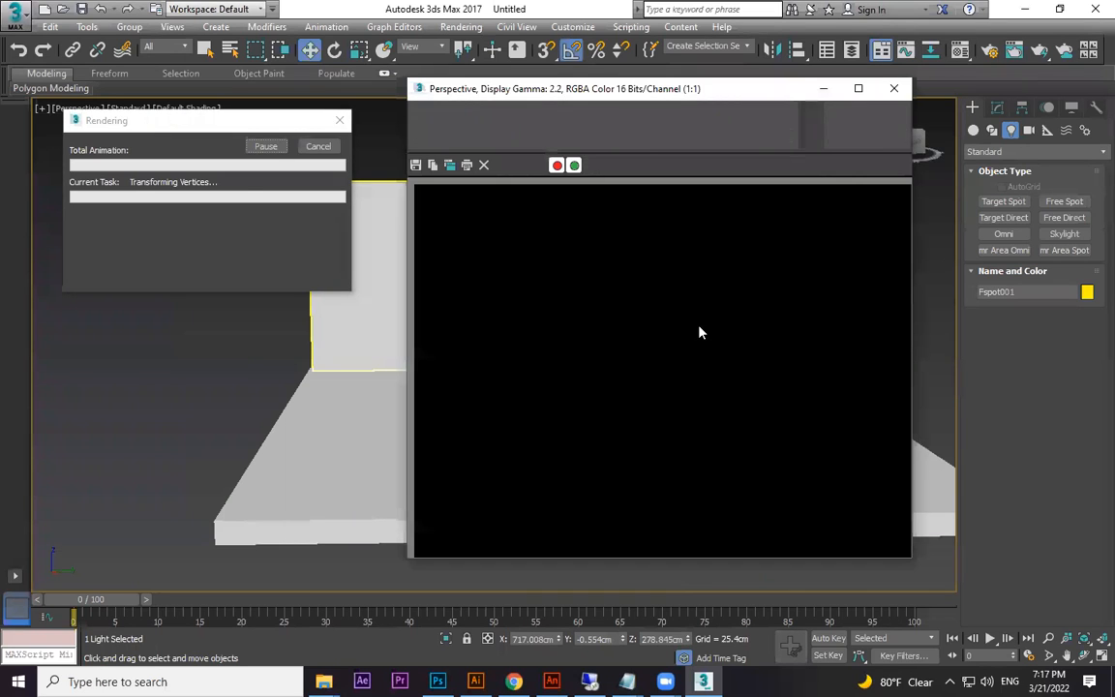
{"action": "left_click", "coordinate": [892, 89]}
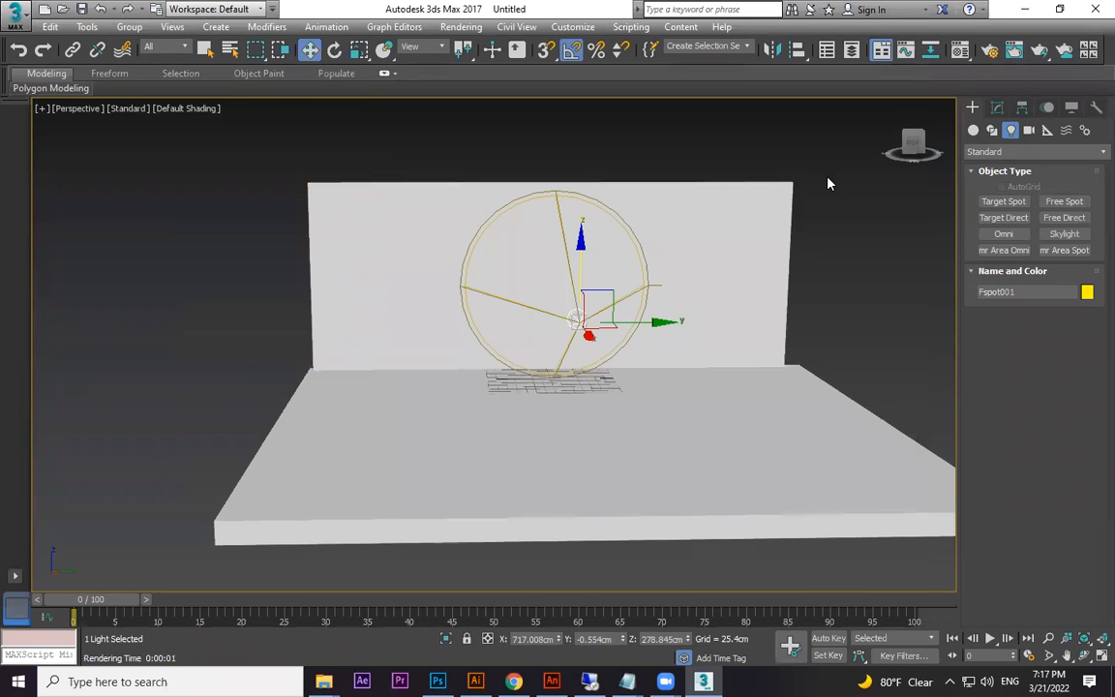
Change the spotlight's light cone shape to Rectangle.
{"action": "left_click", "coordinate": [996, 109]}
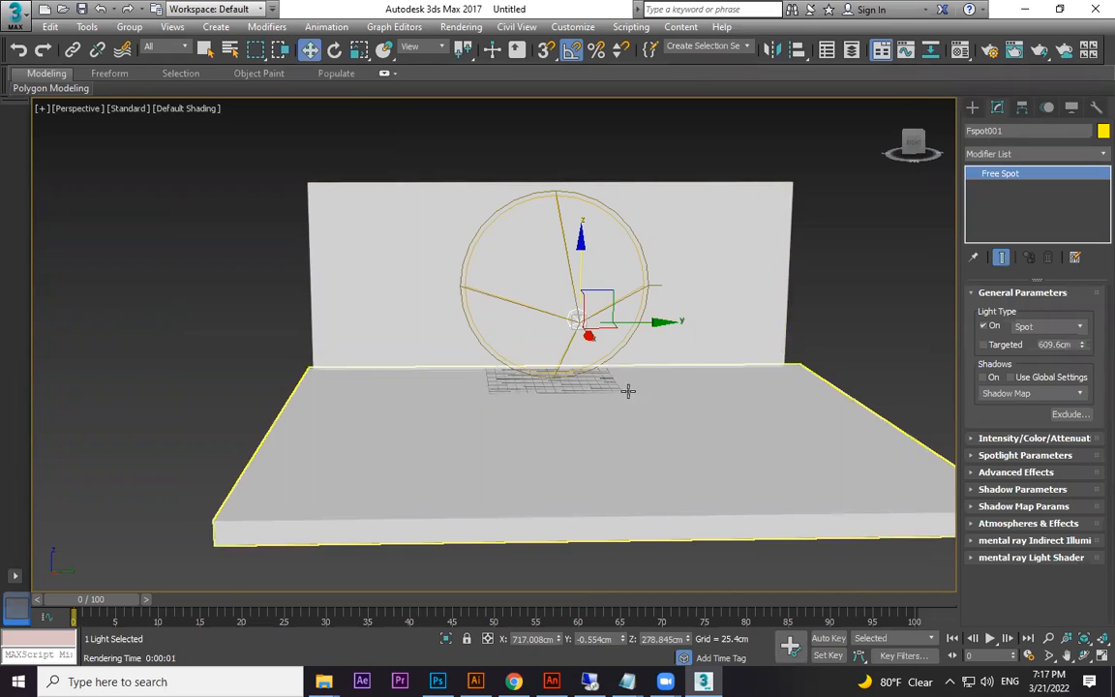
{"action": "left_click", "coordinate": [1014, 456]}
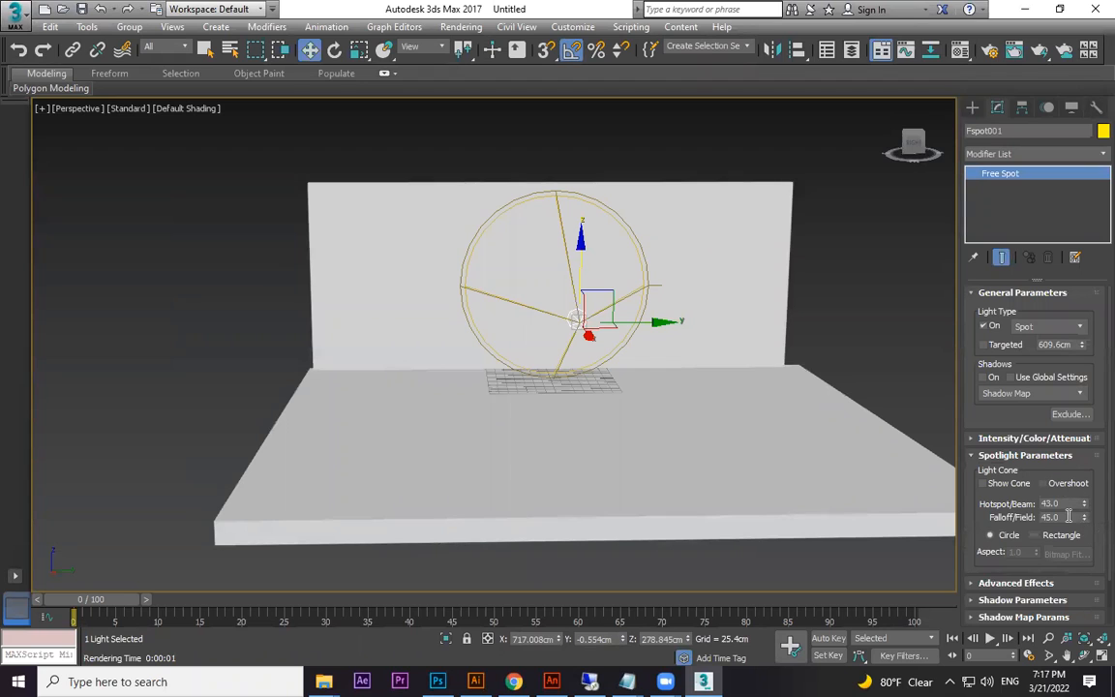
{"action": "left_click", "coordinate": [1035, 536]}
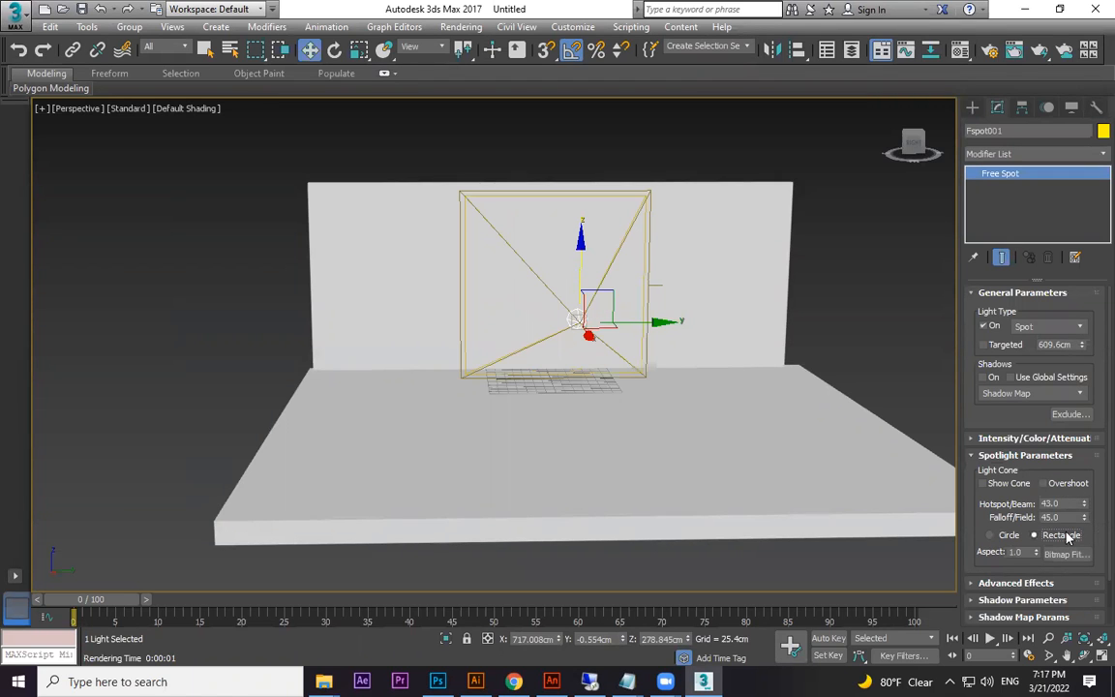
Scale the spotlight non-uniformly to about 77% along X to widen its cone, and test-render the rectangular beam.
{"action": "middle_click_drag", "start_coordinate": [590, 378], "coordinate": [619, 373], "text": "alt"}
{"action": "key", "text": "r"}
{"action": "left_click_drag", "start_coordinate": [634, 232], "coordinate": [620, 253]}
{"action": "middle_click_drag", "start_coordinate": [620, 254], "coordinate": [581, 368], "text": "alt"}
{"action": "scroll", "coordinate": [585, 346], "scroll_direction": "up", "scroll_amount": 2}
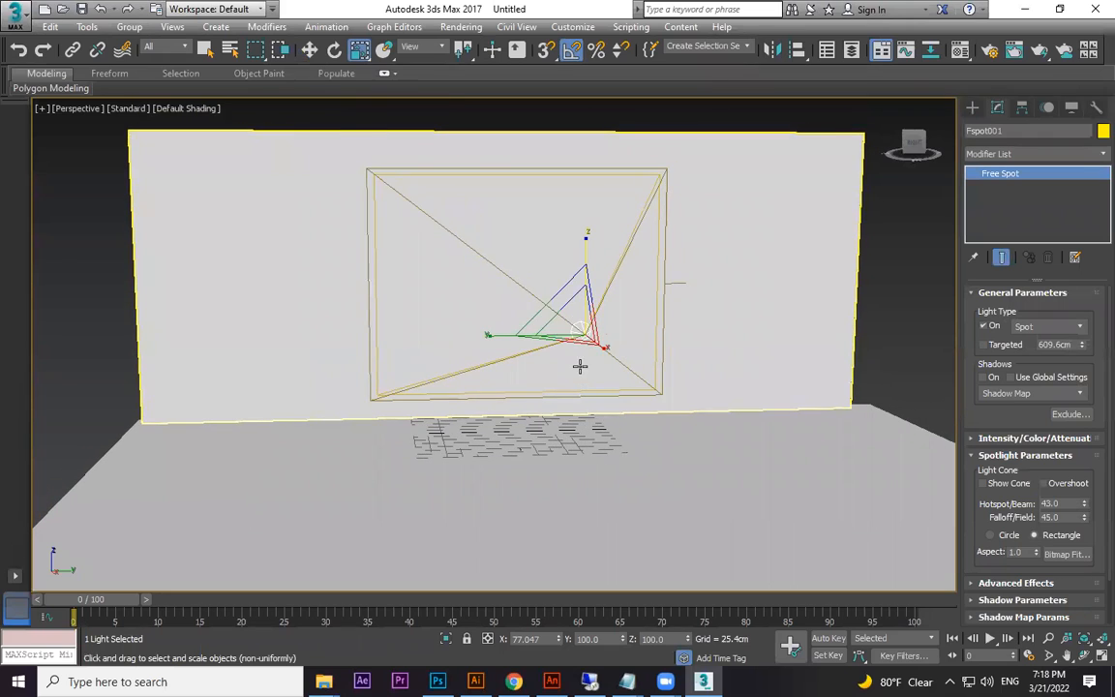
{"action": "key", "text": "shift+q"}
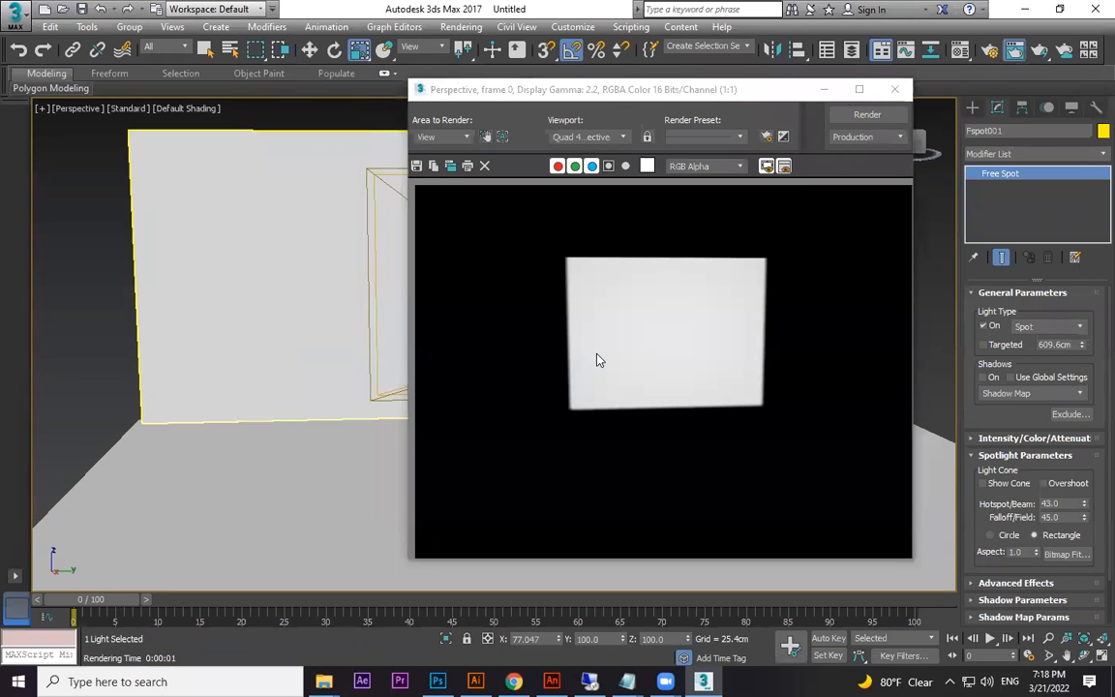
{"action": "left_click", "coordinate": [899, 90]}
Add a Volume Light effect to the spotlight's Atmospheres & Effects.
{"action": "middle_click_drag", "start_coordinate": [745, 327], "coordinate": [698, 329], "text": "alt"}
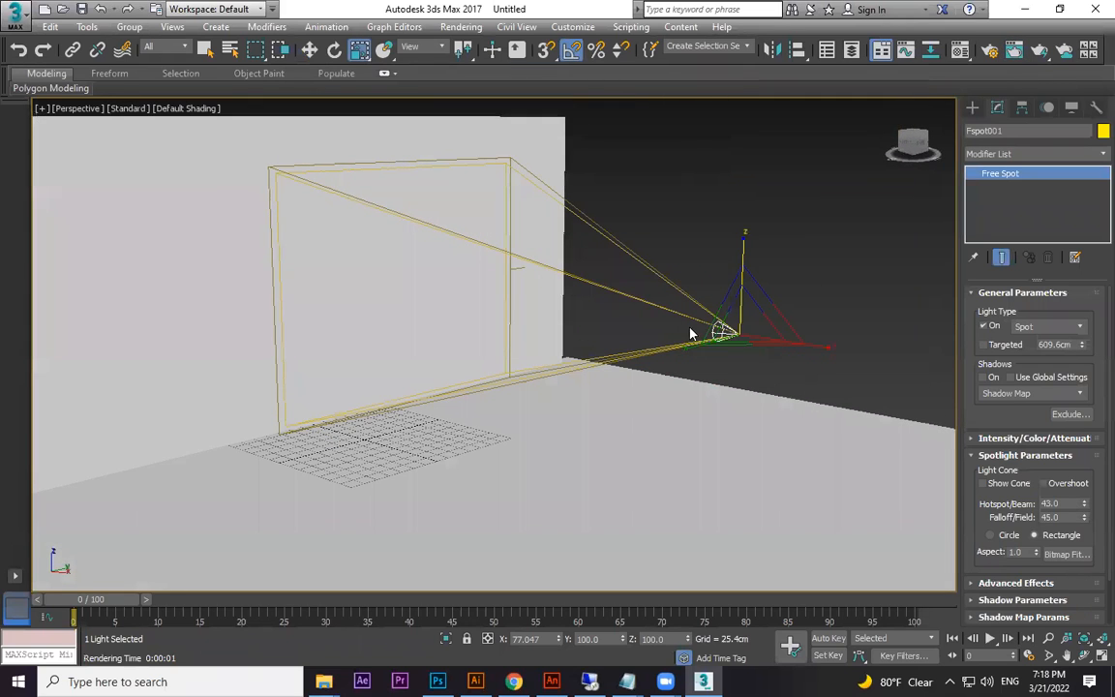
{"action": "key", "text": "r"}
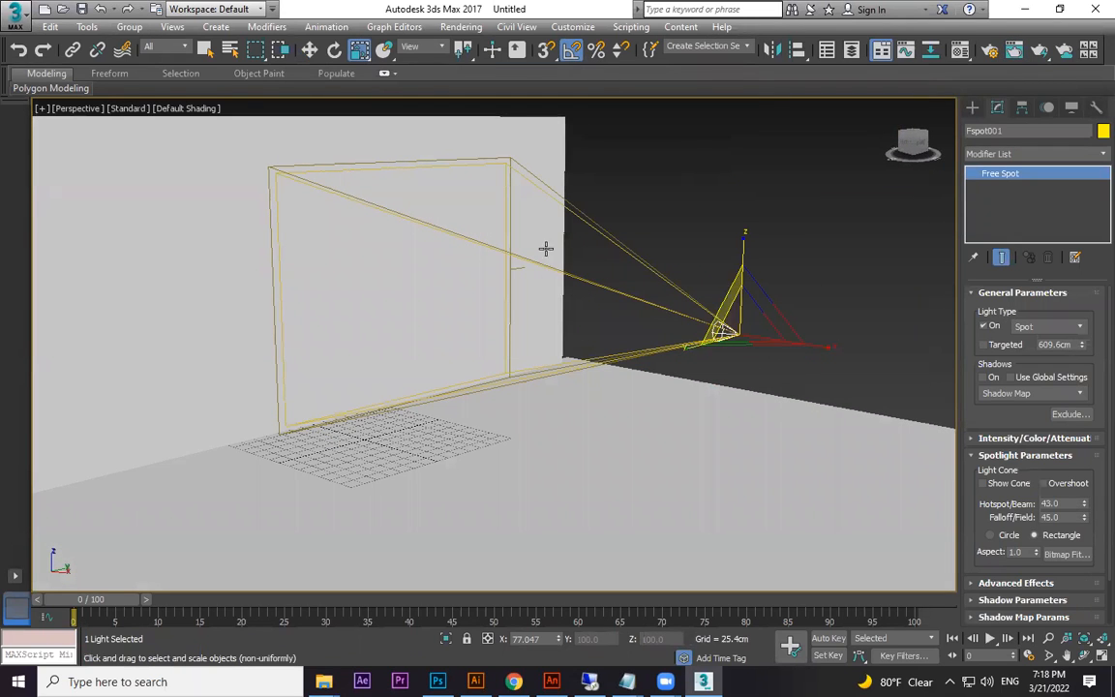
{"action": "scroll", "coordinate": [1005, 536], "scroll_direction": "down", "scroll_amount": 2}
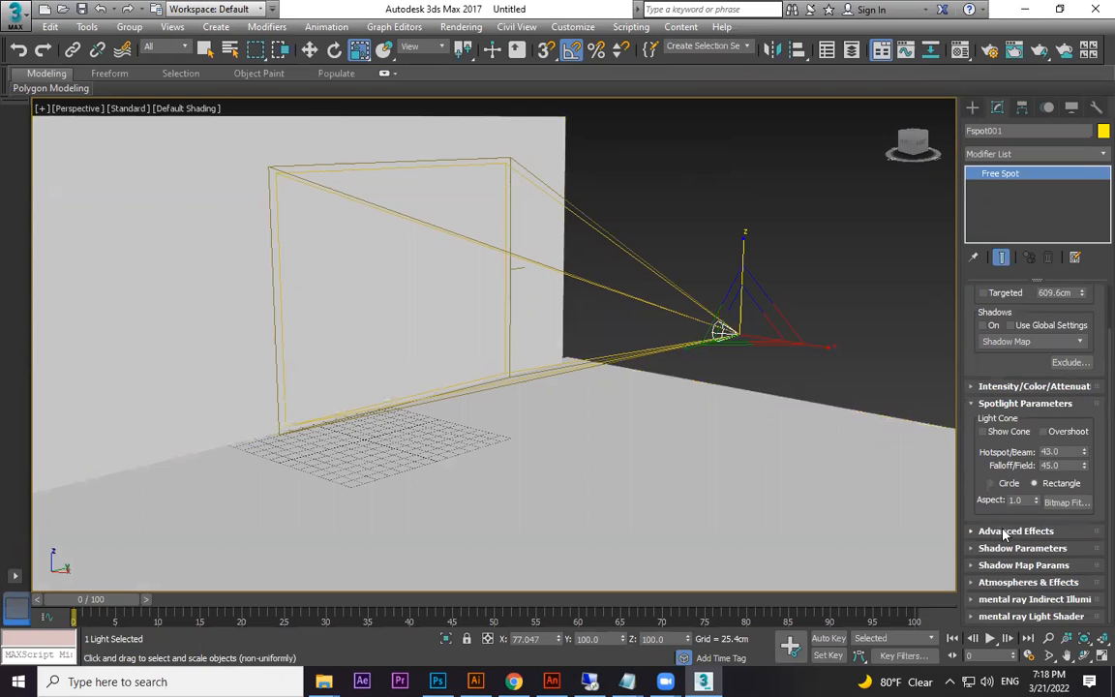
{"action": "left_click", "coordinate": [1016, 531]}
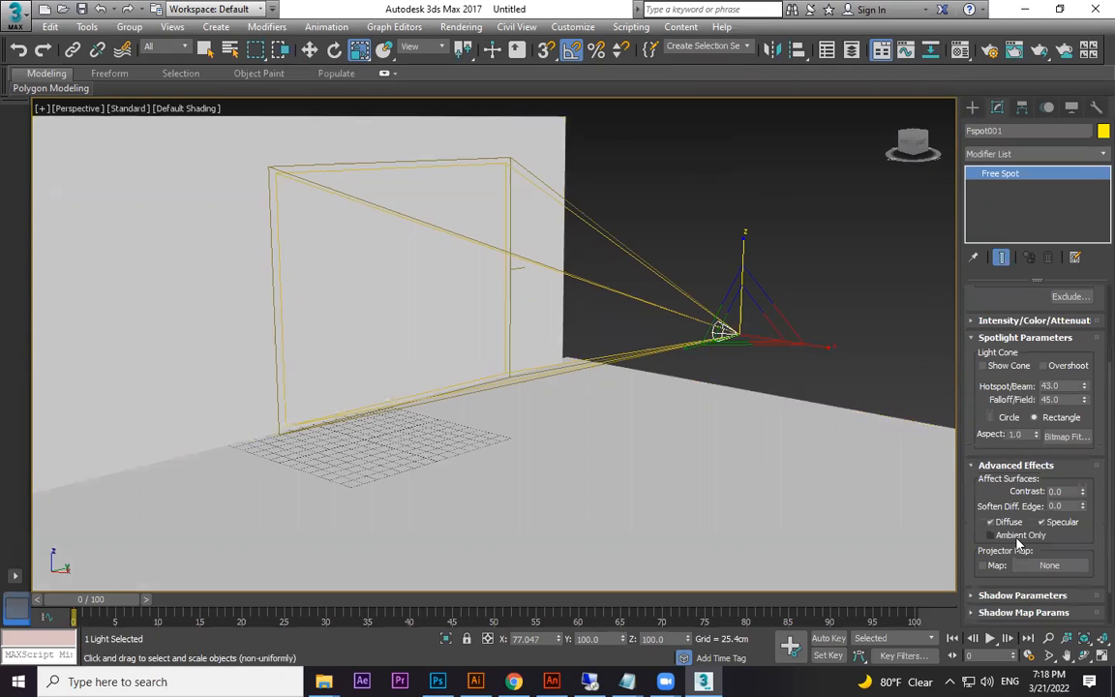
{"action": "scroll", "coordinate": [1017, 545], "scroll_direction": "down", "scroll_amount": 2}
{"action": "left_click", "coordinate": [1009, 583]}
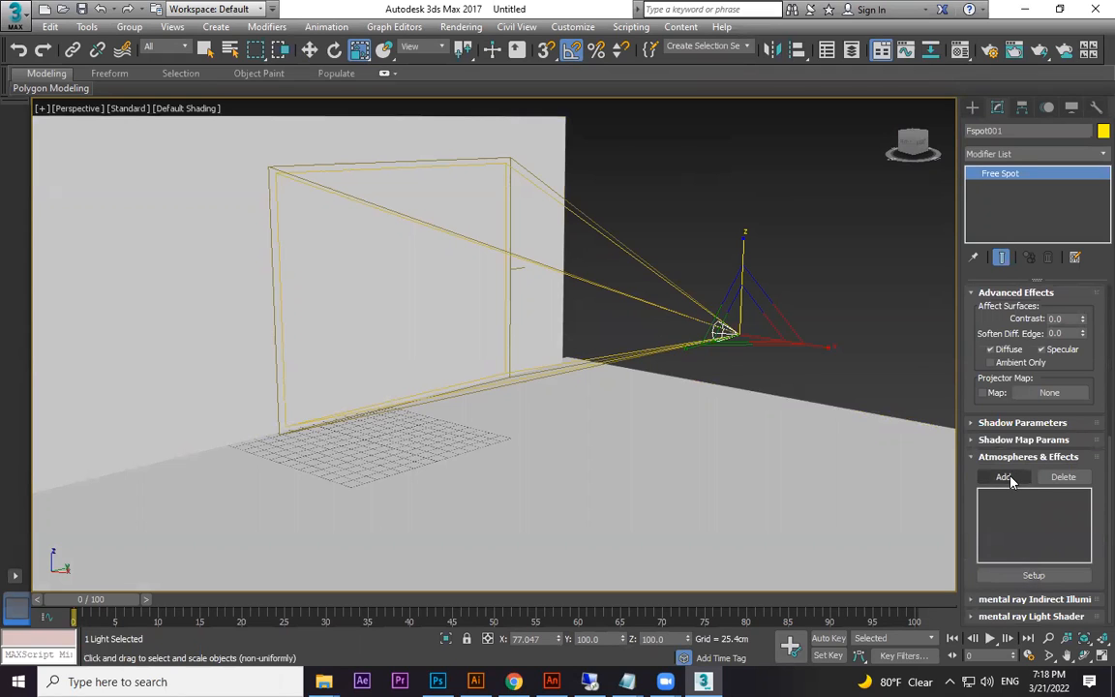
{"action": "left_click", "coordinate": [1006, 477]}
{"action": "left_click", "coordinate": [462, 271]}
{"action": "left_click", "coordinate": [650, 397]}
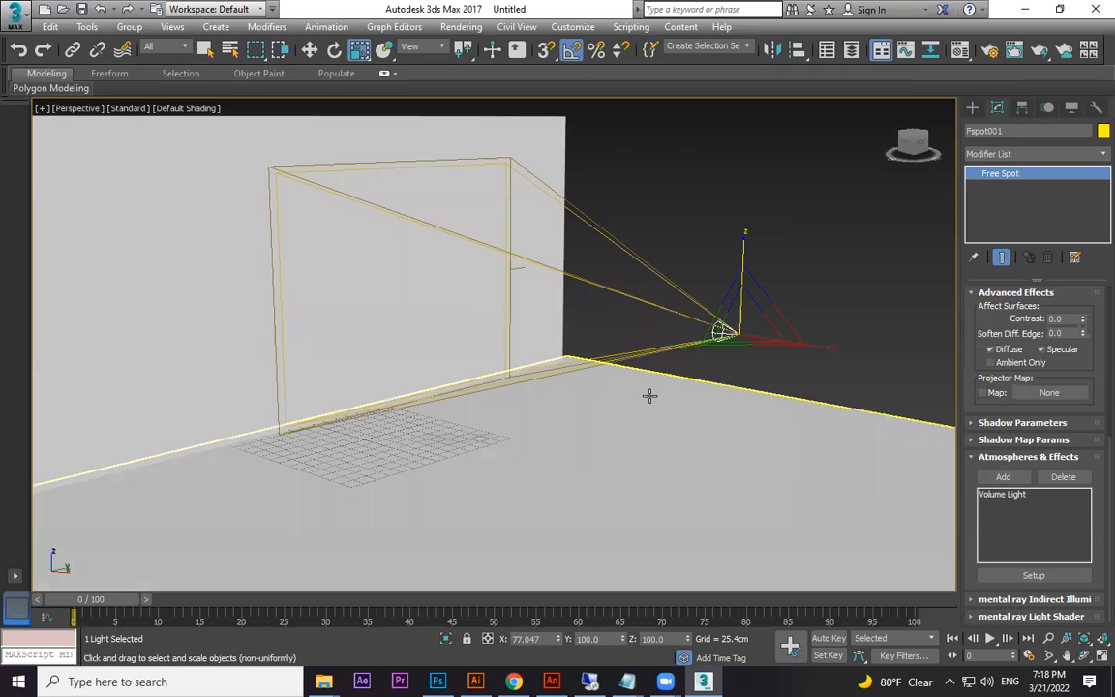
Test-render the view with the Volume Light, and delete that effect from the spotlight.
{"action": "middle_click_drag", "start_coordinate": [618, 368], "coordinate": [752, 392], "text": "alt"}
{"action": "key", "text": "shift+q"}
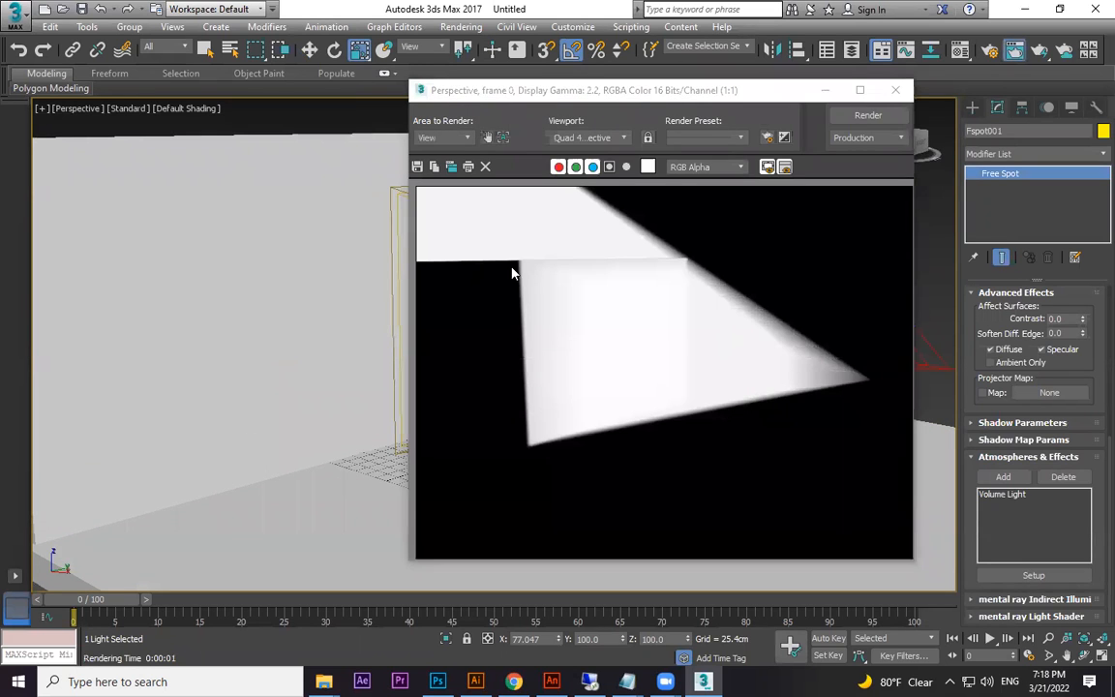
{"action": "left_click", "coordinate": [895, 90]}
{"action": "left_click", "coordinate": [1002, 494]}
{"action": "left_click", "coordinate": [1063, 478]}
Enable the spotlight's projector map and choose Bitmap as its map type.
{"action": "middle_click_drag", "start_coordinate": [742, 362], "coordinate": [713, 368]}
{"action": "scroll", "coordinate": [1016, 405], "scroll_direction": "up", "scroll_amount": 10}
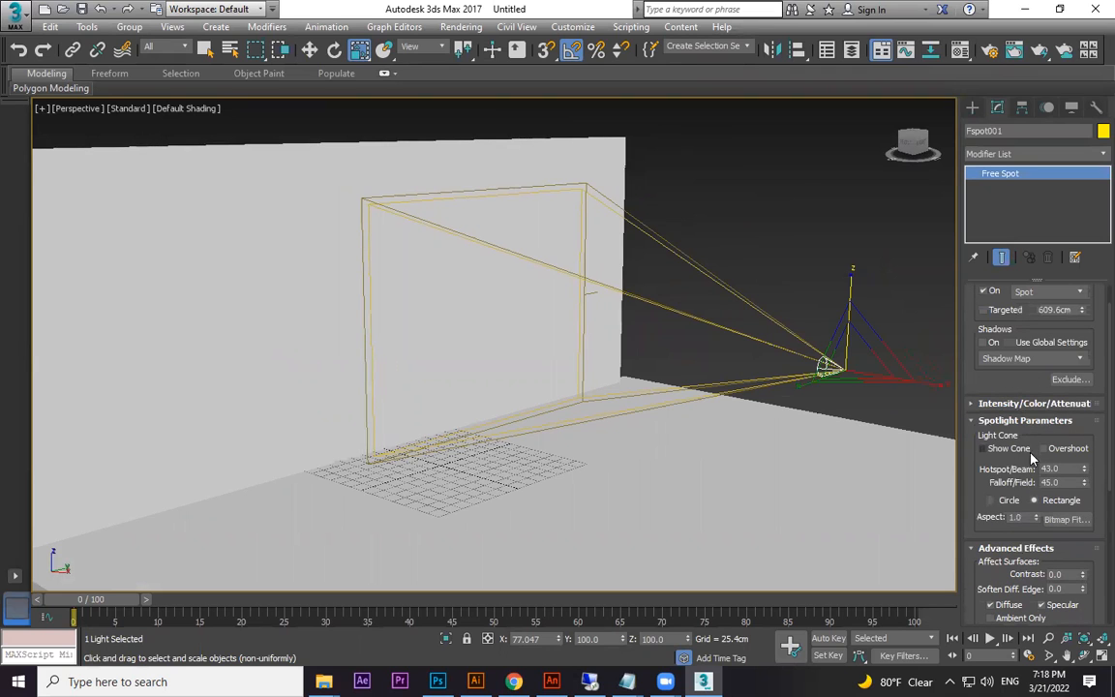
{"action": "scroll", "coordinate": [1026, 456], "scroll_direction": "up", "scroll_amount": 1}
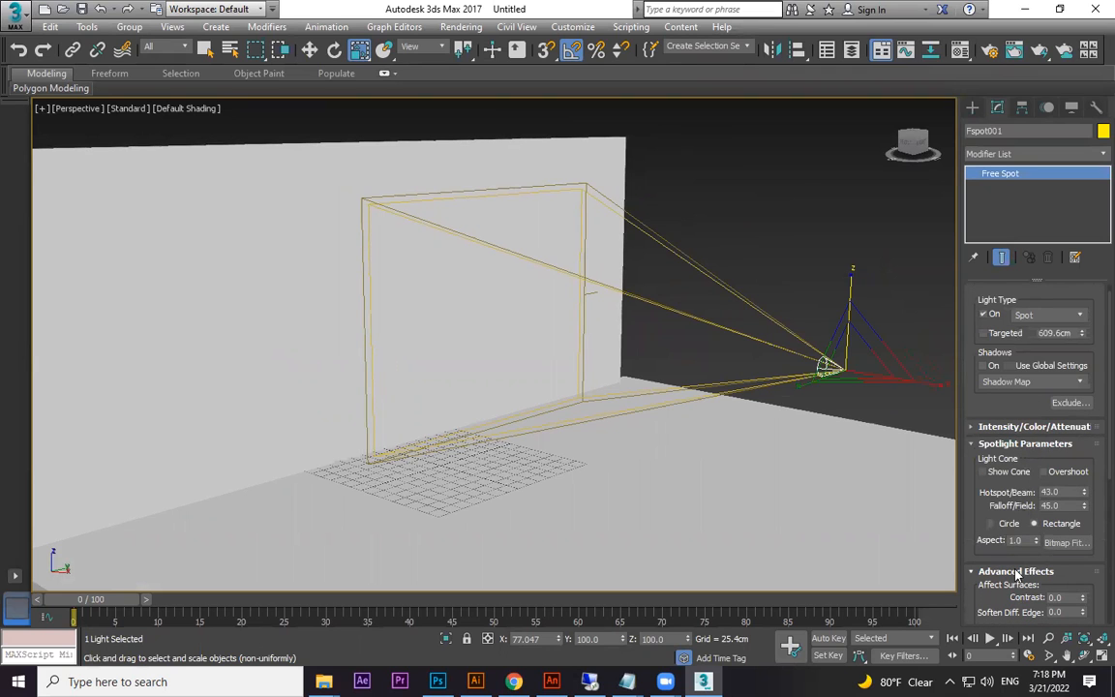
{"action": "scroll", "coordinate": [1016, 573], "scroll_direction": "down", "scroll_amount": 6}
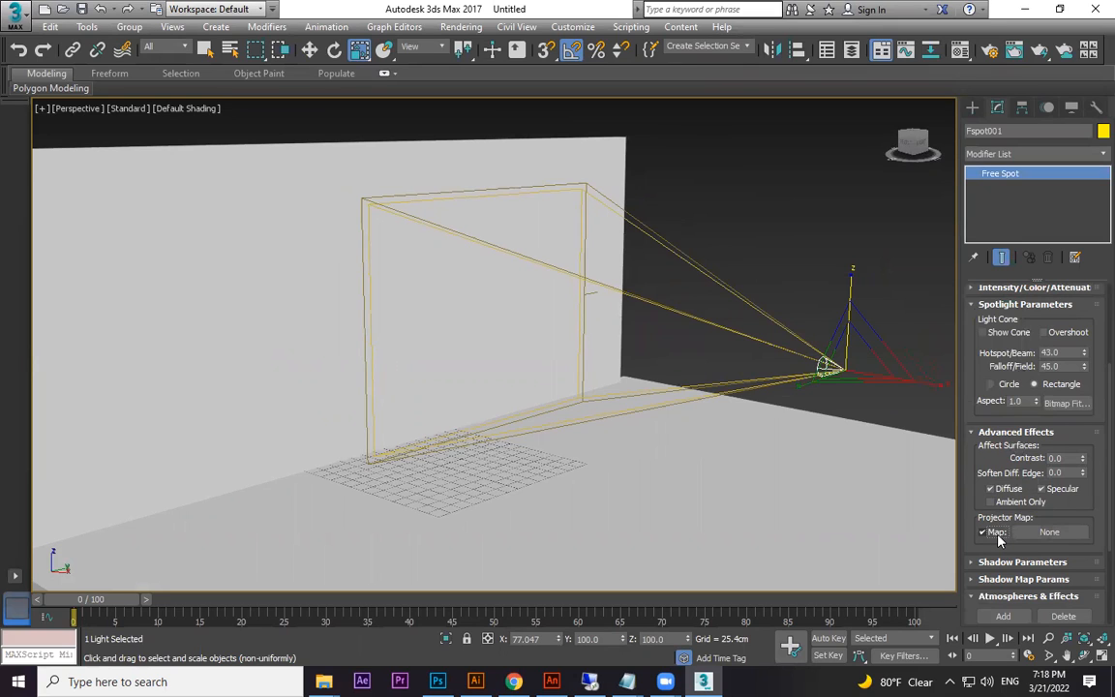
{"action": "left_click", "coordinate": [1052, 537]}
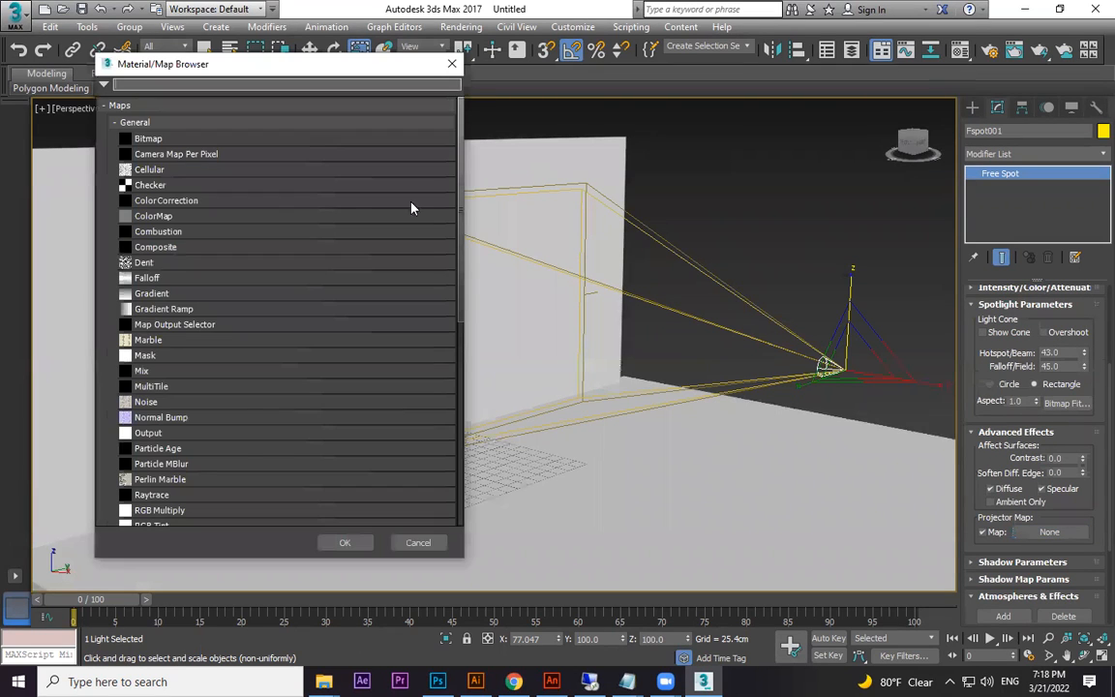
{"action": "left_click", "coordinate": [149, 139]}
{"action": "double_click", "coordinate": [155, 139]}
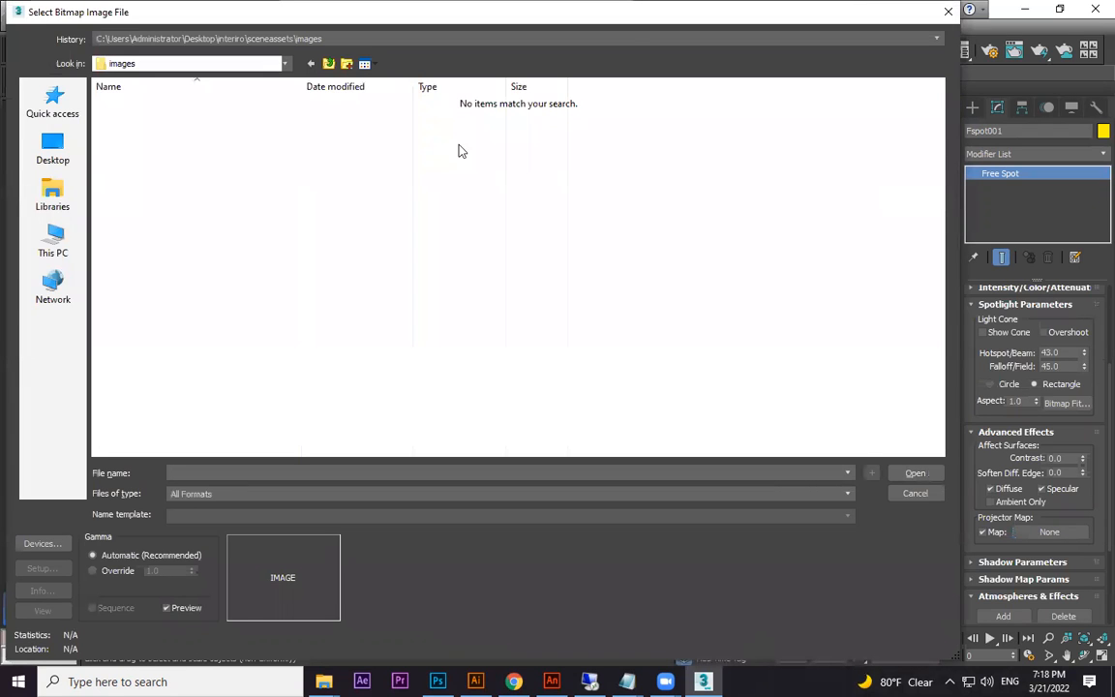
Load the blurred modern office background JPG from the Desktop as the projector bitmap.
{"action": "left_click", "coordinate": [53, 145]}
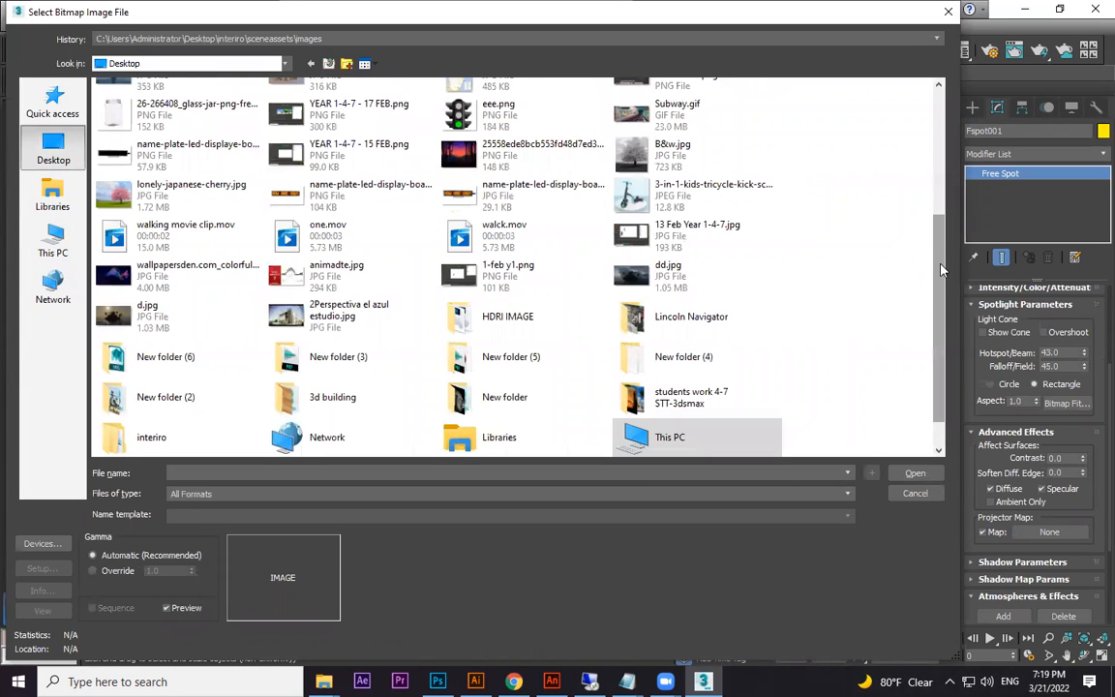
{"action": "scroll", "coordinate": [845, 180], "scroll_direction": "up", "scroll_amount": 5}
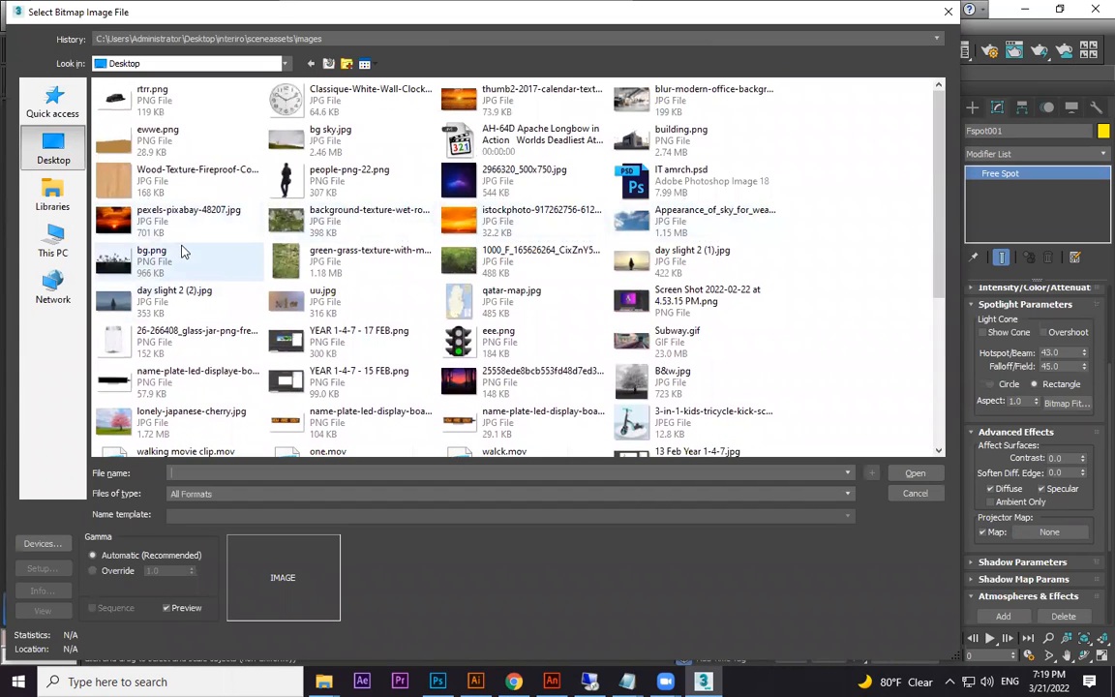
{"action": "double_click", "coordinate": [639, 108]}
Test-render the office image projected on the wall from a close side angle.
{"action": "middle_click_drag", "start_coordinate": [758, 401], "coordinate": [810, 384], "text": "alt"}
{"action": "scroll", "coordinate": [736, 395], "scroll_direction": "up", "scroll_amount": 3}
{"action": "key", "text": "shift+q"}
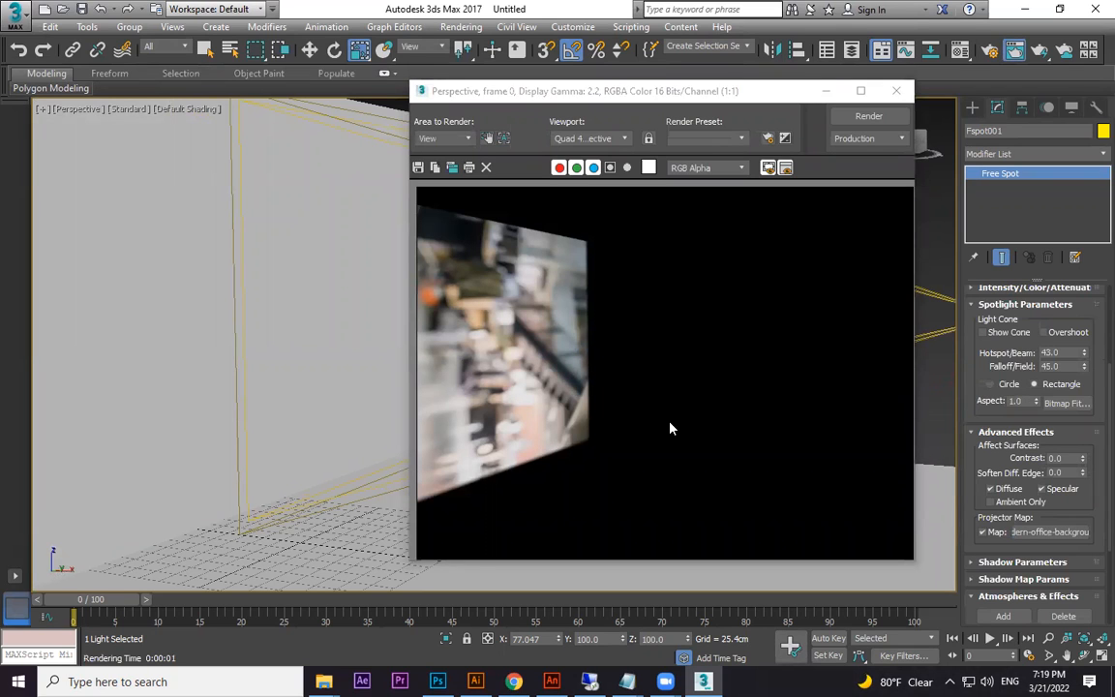
{"action": "left_click", "coordinate": [896, 90]}
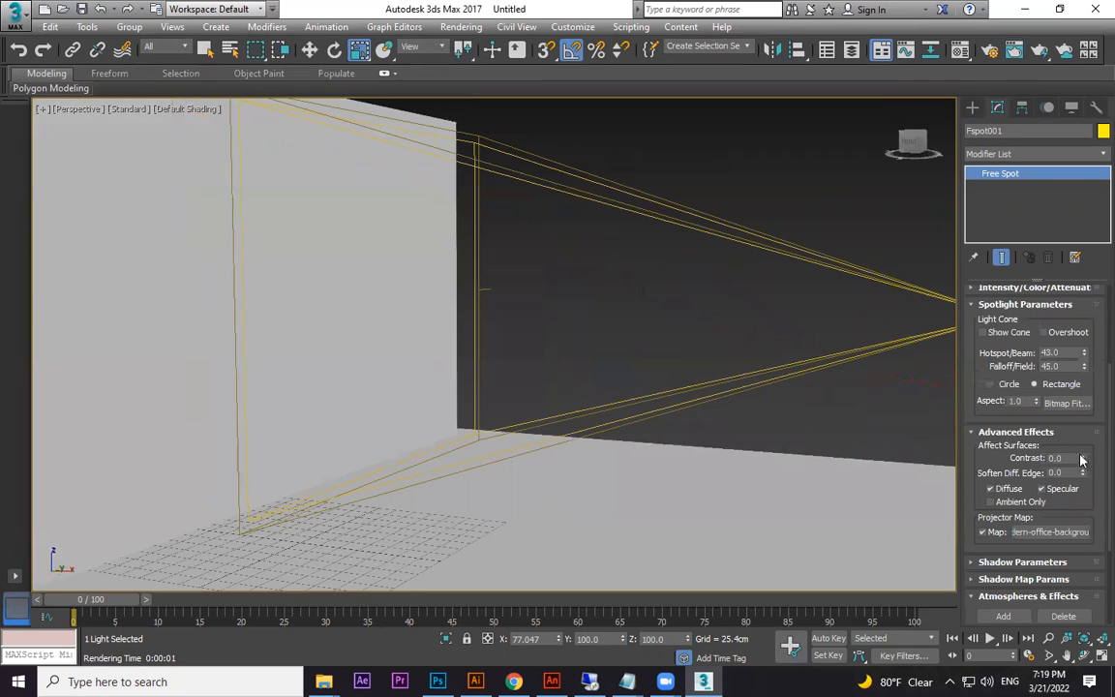
Move the spotlight closer to the wall, to about X 662 cm.
{"action": "scroll", "coordinate": [545, 423], "scroll_direction": "down", "scroll_amount": 6}
{"action": "left_click_drag", "start_coordinate": [666, 387], "coordinate": [715, 391]}
{"action": "key", "text": "r"}
{"action": "key", "text": "w"}
Render the moved spotlight's projection facing the wall and return to a close view of the light cone.
{"action": "scroll", "coordinate": [712, 415], "scroll_direction": "up", "scroll_amount": 2}
{"action": "middle_click_drag", "start_coordinate": [647, 421], "coordinate": [567, 414], "text": "alt"}
{"action": "middle_click_drag", "start_coordinate": [499, 411], "coordinate": [562, 419]}
{"action": "key", "text": "shift+q"}
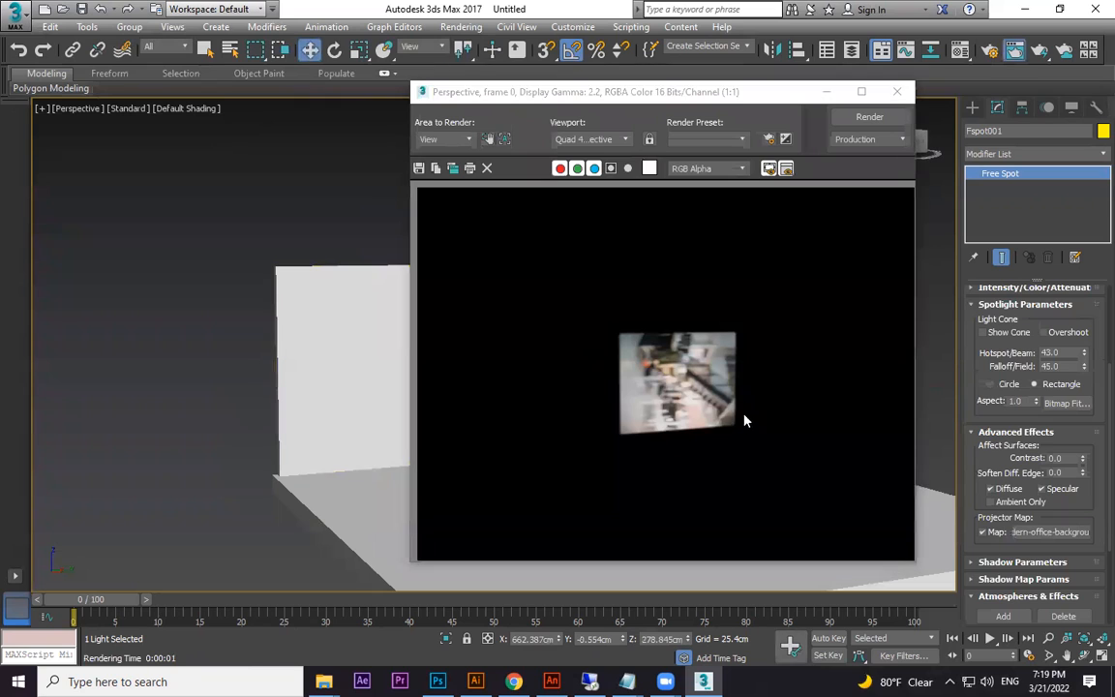
{"action": "left_click", "coordinate": [897, 91]}
{"action": "scroll", "coordinate": [598, 441], "scroll_direction": "up", "scroll_amount": 6}
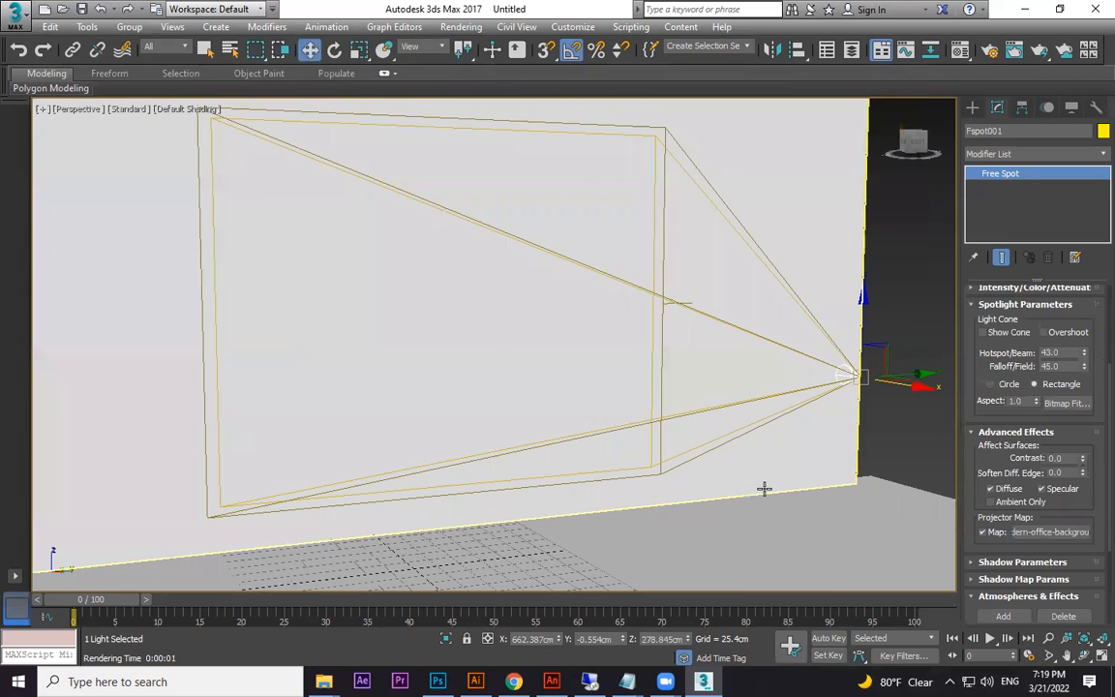
Test-render the projected office image, roll the spotlight 90° about its projection axis, and render again.
{"action": "key", "text": "shift+q"}
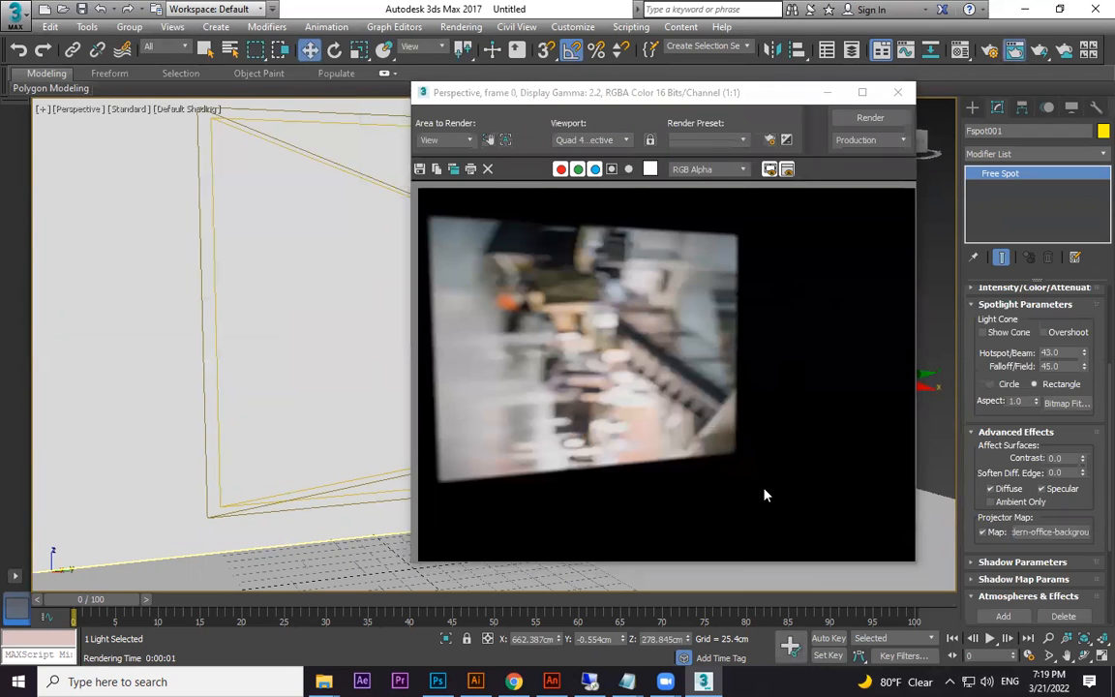
{"action": "left_click", "coordinate": [896, 91]}
{"action": "key", "text": "e"}
{"action": "left_click_drag", "start_coordinate": [777, 345], "coordinate": [872, 327]}
{"action": "key", "text": "shift+q"}
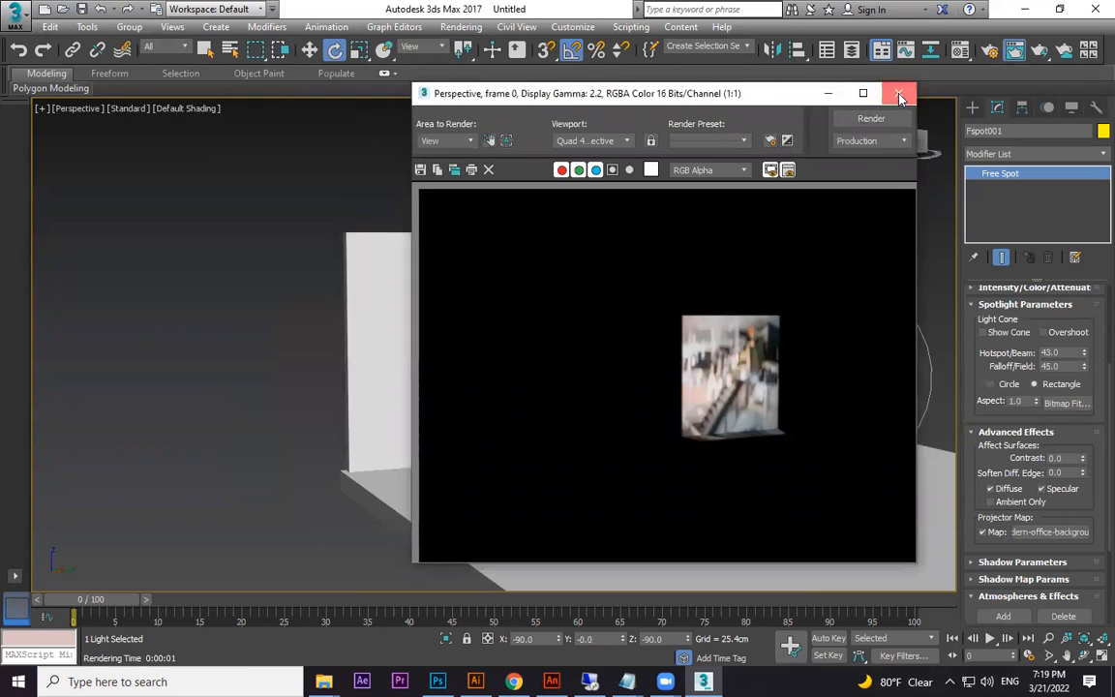
{"action": "left_click", "coordinate": [899, 92]}
{"action": "scroll", "coordinate": [1042, 414], "scroll_direction": "up", "scroll_amount": 5}
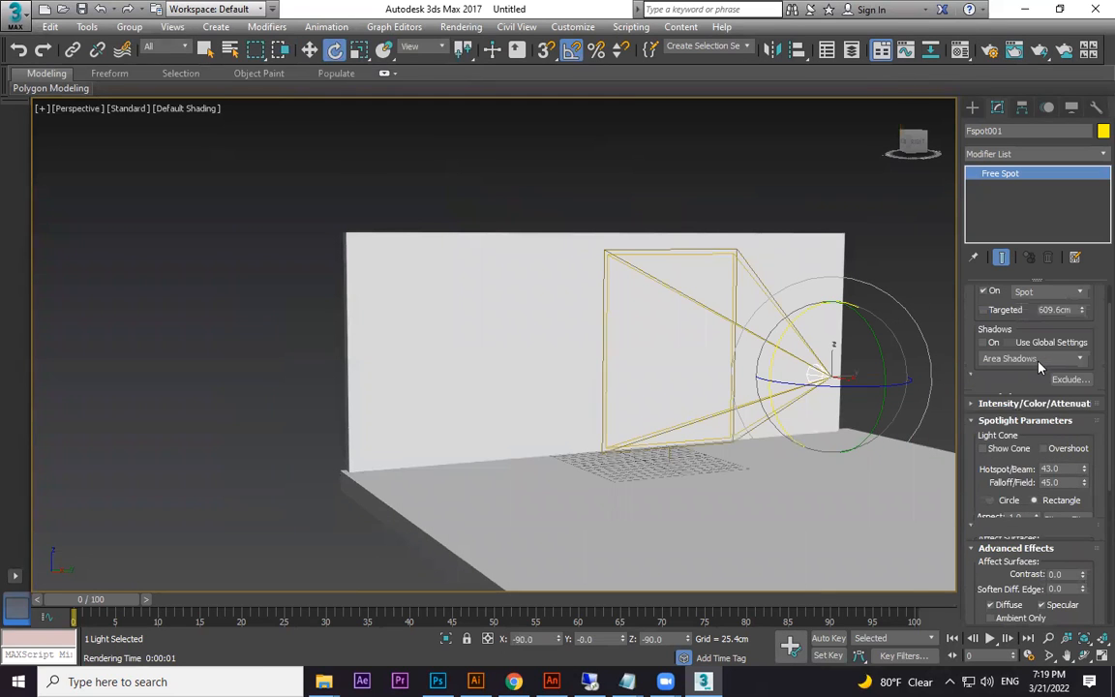
{"action": "key", "text": "ctrl+z"}
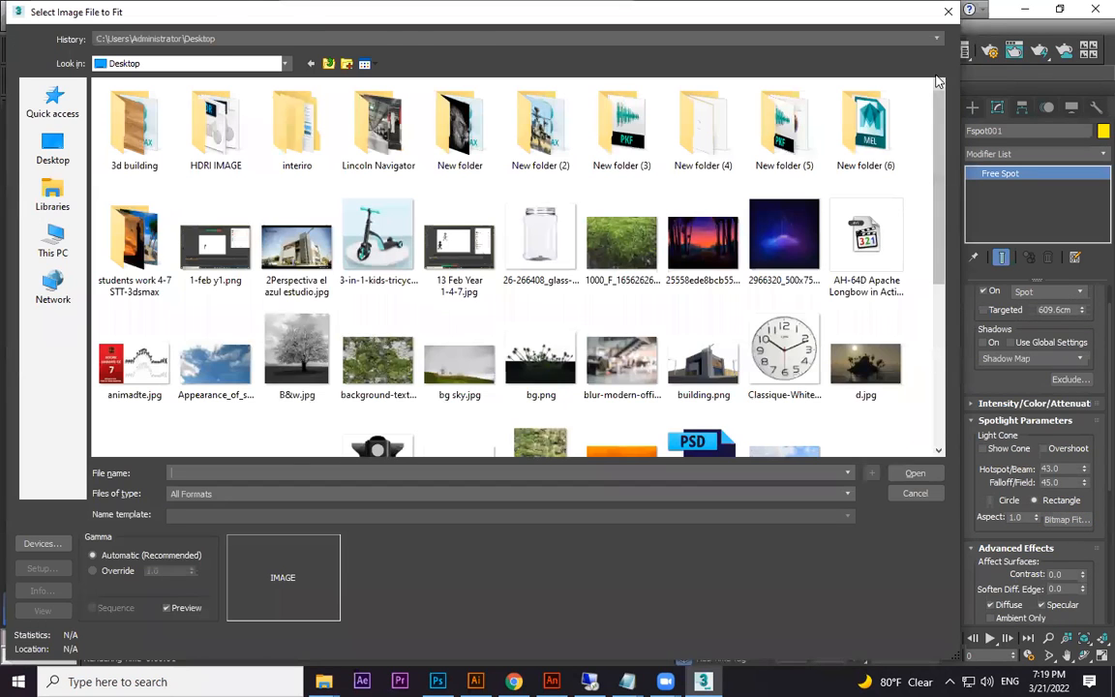
{"action": "key", "text": "Escape"}
Replace the spotlight's projector map with a new bitmap, loading 2Perspectiva el azul estudio.jpg from the Desktop.
{"action": "scroll", "coordinate": [1032, 513], "scroll_direction": "down", "scroll_amount": 1}
{"action": "scroll", "coordinate": [1020, 501], "scroll_direction": "down", "scroll_amount": 5}
{"action": "scroll", "coordinate": [1016, 449], "scroll_direction": "up", "scroll_amount": 3}
{"action": "left_click", "coordinate": [1027, 534]}
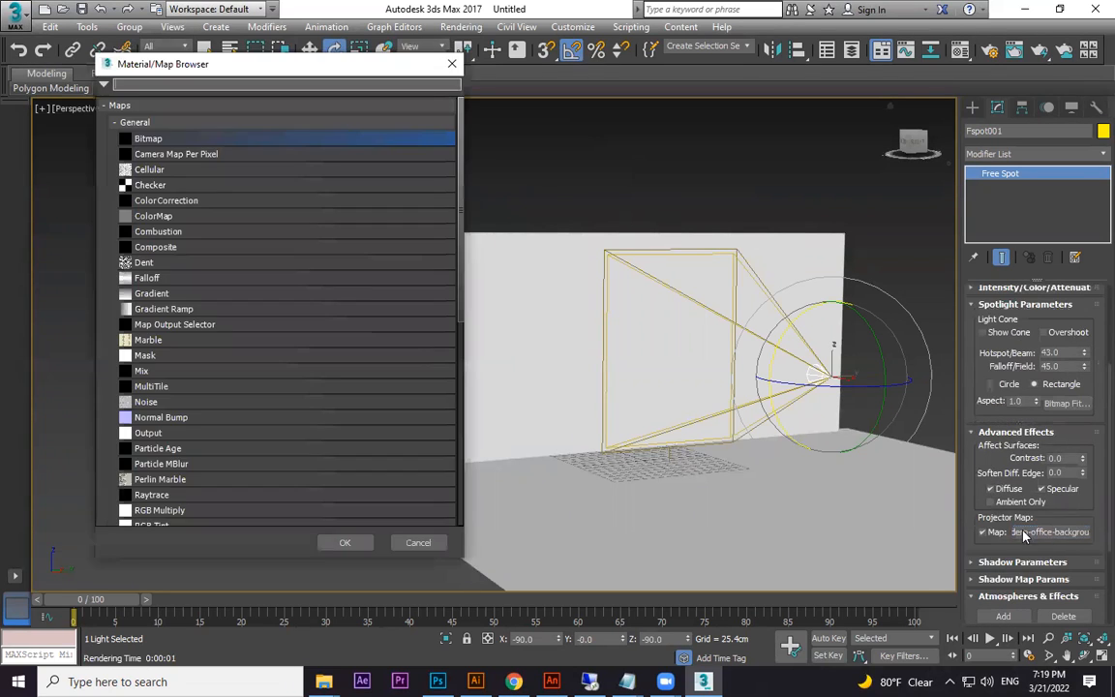
{"action": "double_click", "coordinate": [148, 138]}
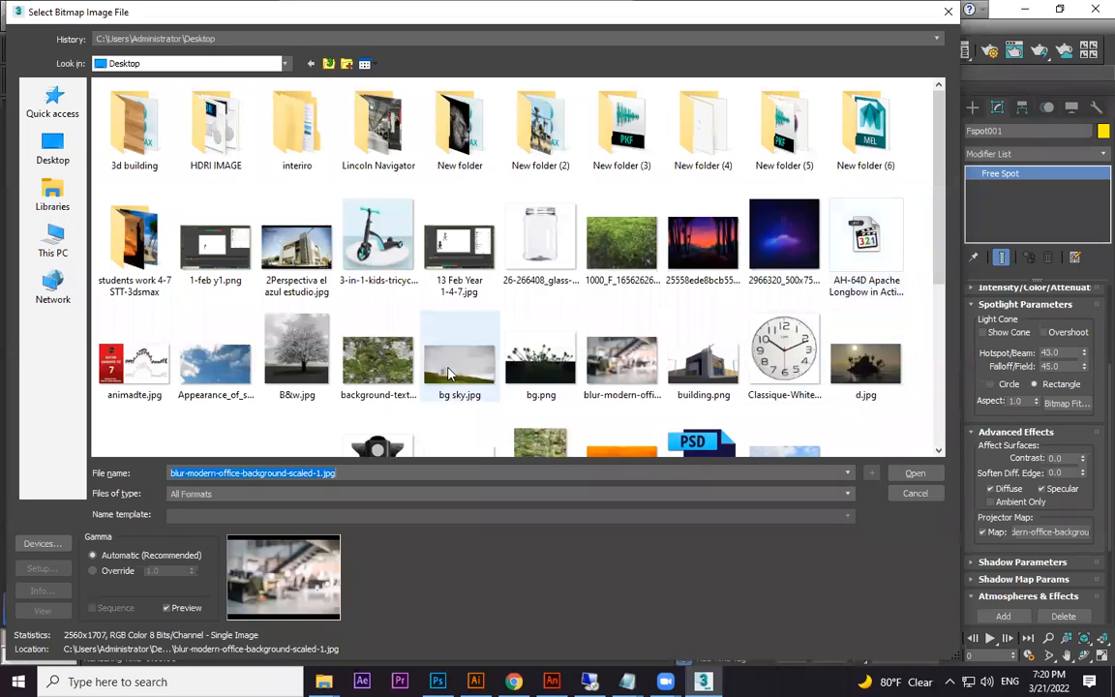
{"action": "left_click", "coordinate": [449, 373]}
{"action": "scroll", "coordinate": [412, 360], "scroll_direction": "down", "scroll_amount": 3}
{"action": "scroll", "coordinate": [465, 378], "scroll_direction": "down", "scroll_amount": 2}
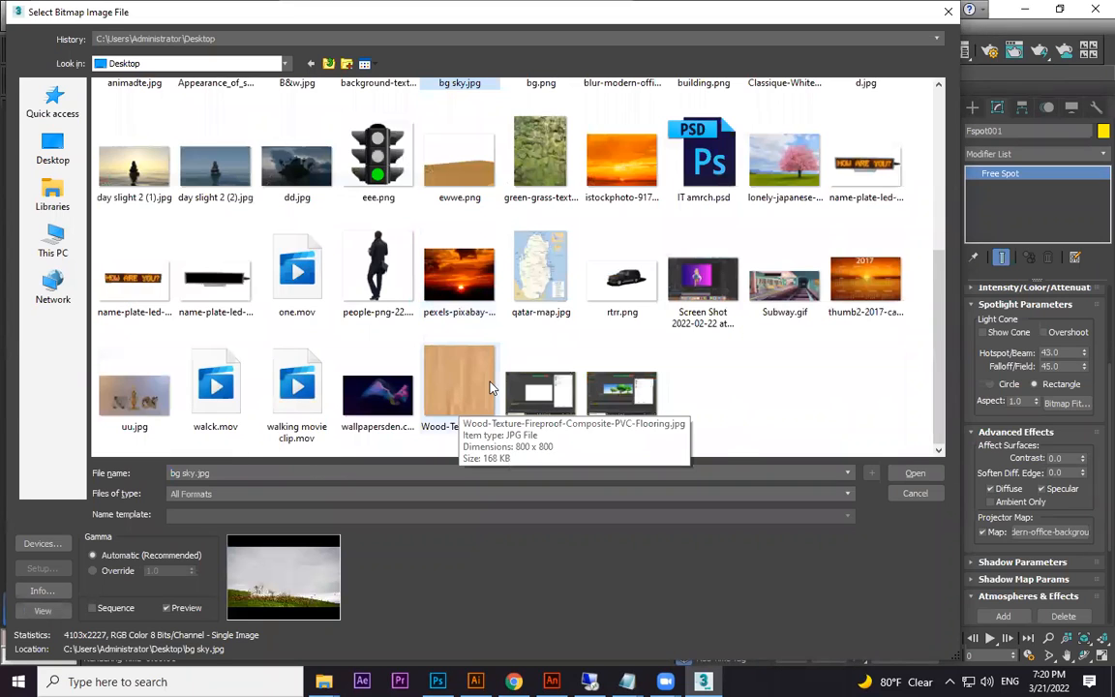
{"action": "scroll", "coordinate": [510, 372], "scroll_direction": "up", "scroll_amount": 5}
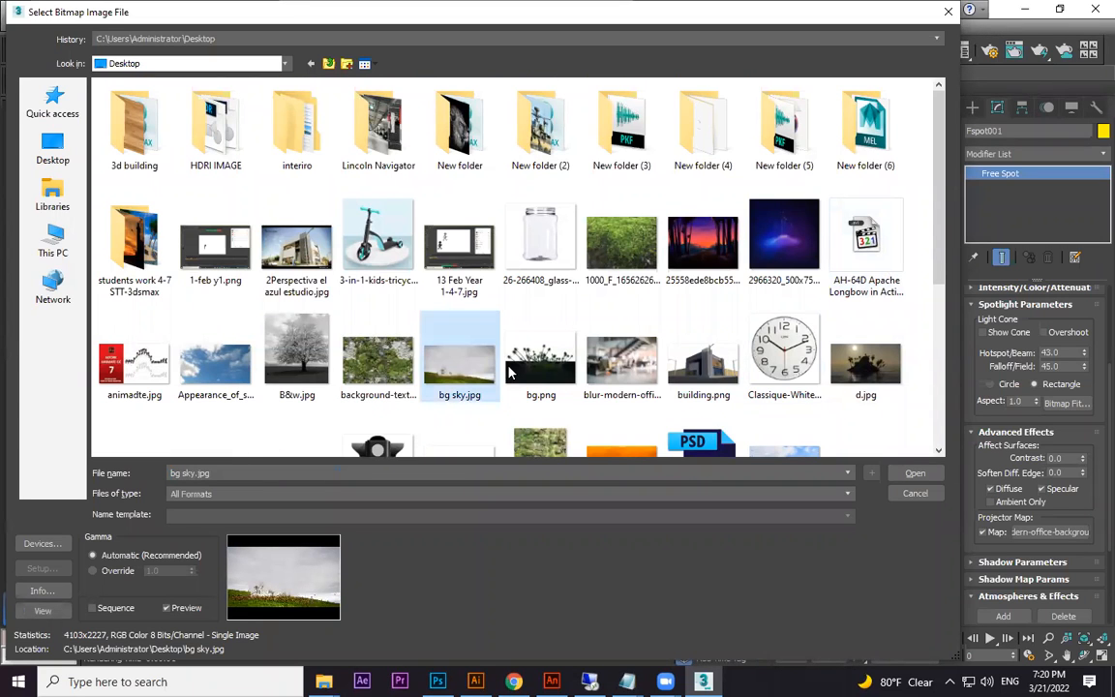
{"action": "scroll", "coordinate": [619, 399], "scroll_direction": "down", "scroll_amount": 3}
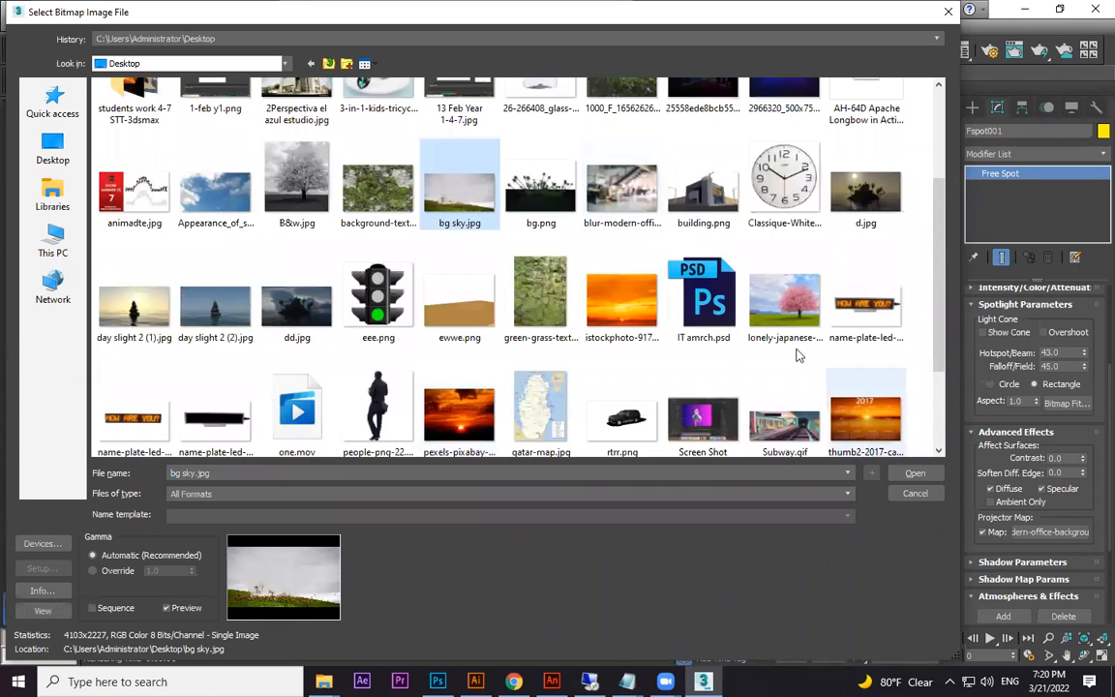
{"action": "left_click_drag", "start_coordinate": [938, 304], "coordinate": [945, 268]}
{"action": "scroll", "coordinate": [944, 218], "scroll_direction": "up", "scroll_amount": 1}
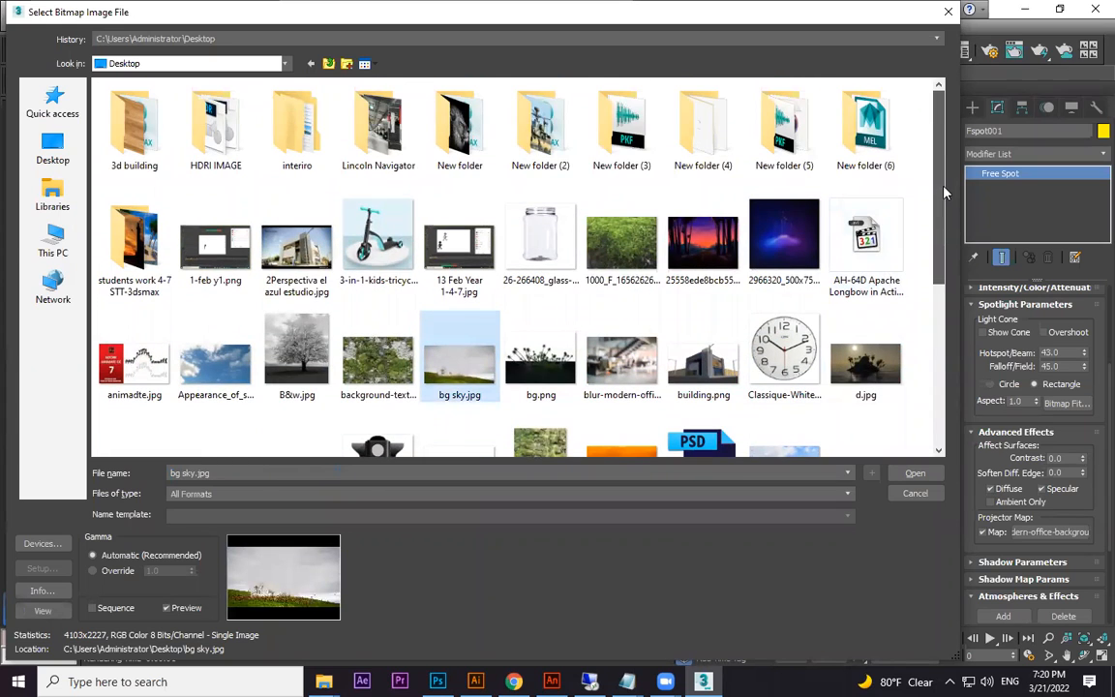
{"action": "double_click", "coordinate": [271, 202]}
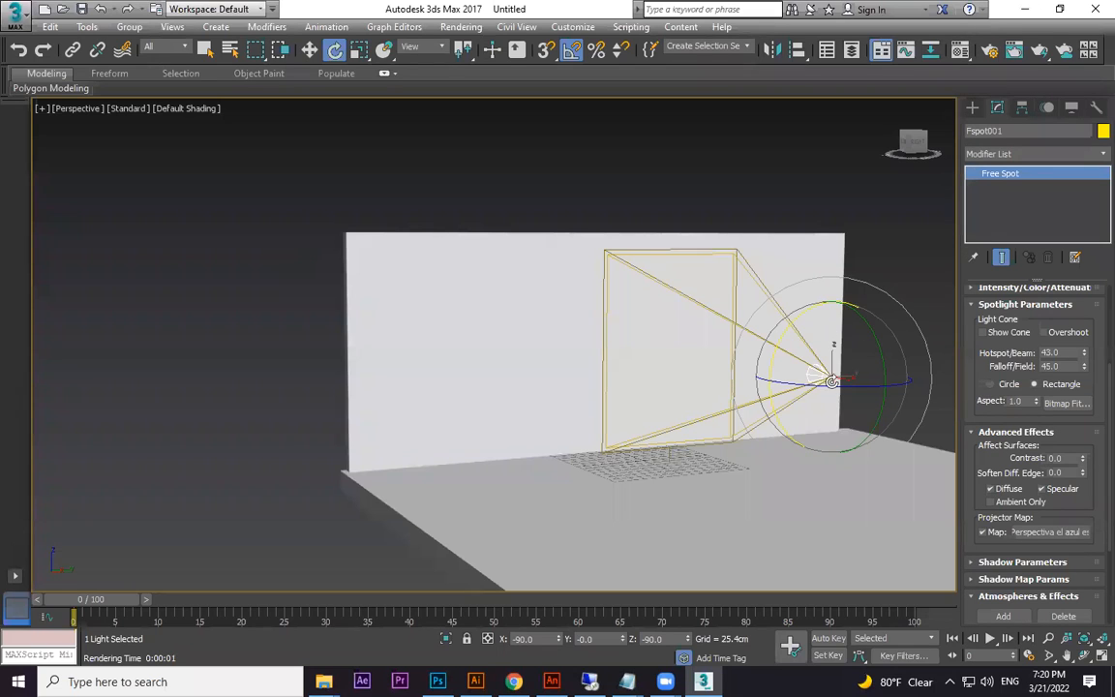
Test-render the building image and roll the spotlight by 90° twice to turn the projection upright.
{"action": "key", "text": "shift+q"}
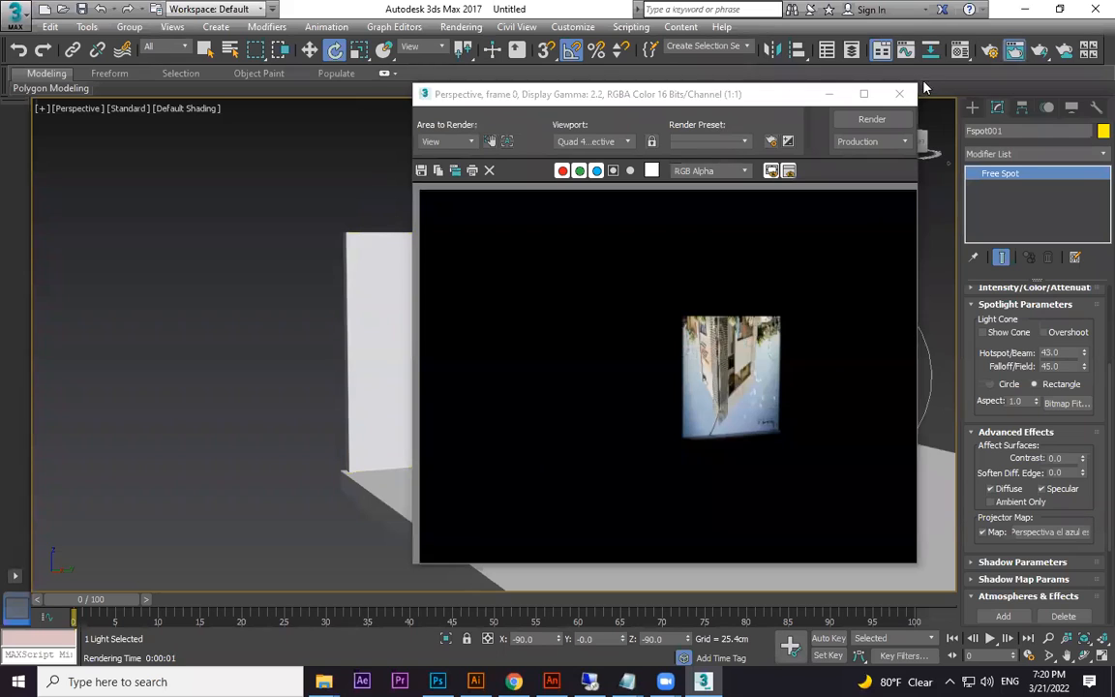
{"action": "left_click", "coordinate": [828, 93]}
{"action": "left_click_drag", "start_coordinate": [802, 314], "coordinate": [875, 288]}
{"action": "key", "text": "shift+q"}
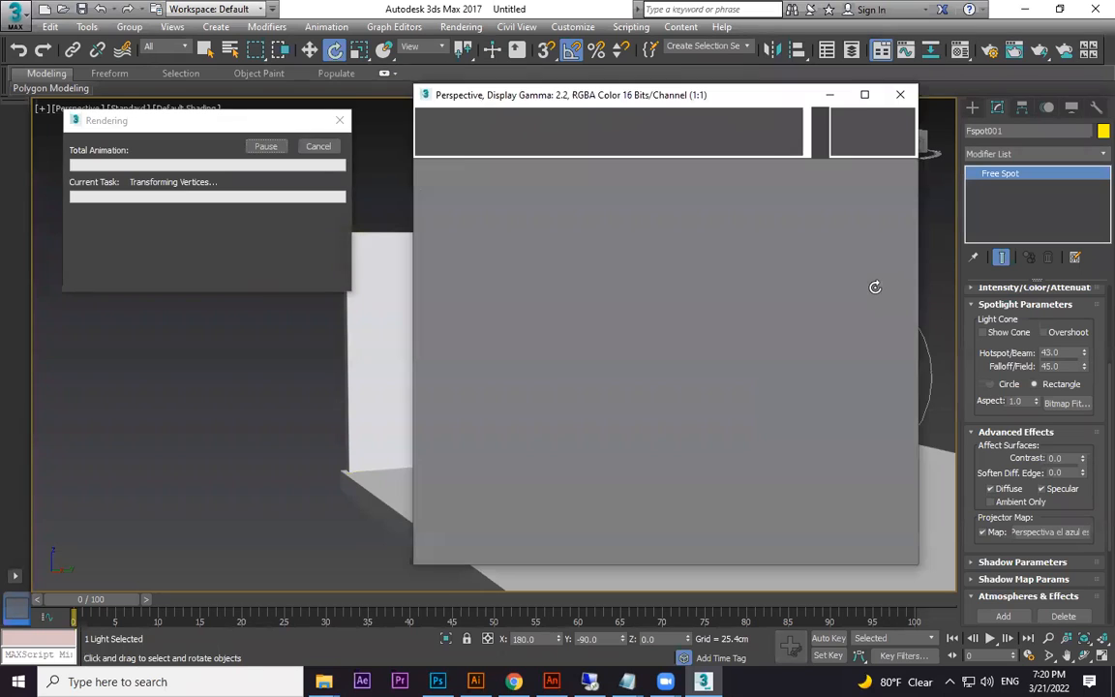
{"action": "left_click", "coordinate": [823, 87]}
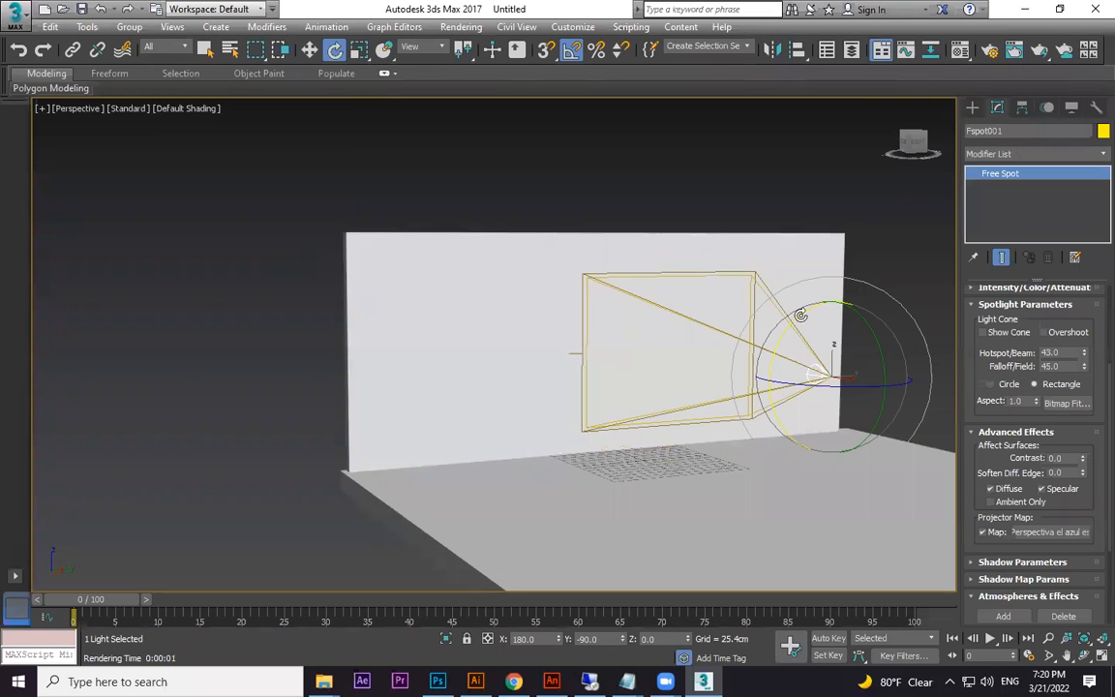
{"action": "left_click_drag", "start_coordinate": [822, 301], "coordinate": [853, 289]}
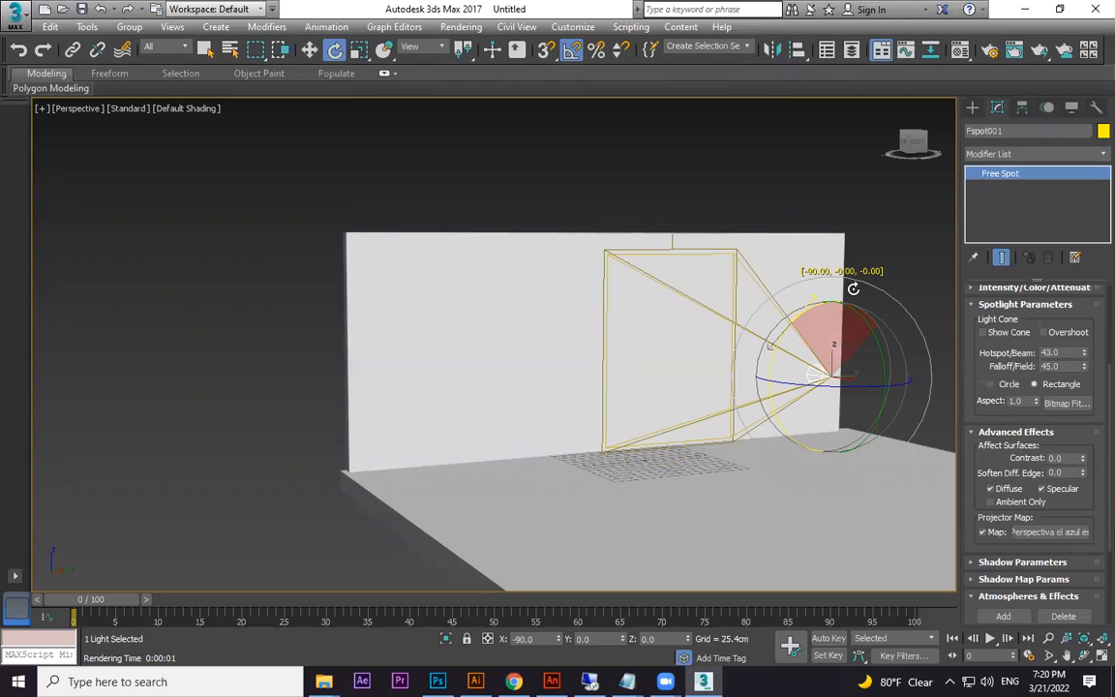
Scale the spotlight unevenly to about 105.6, 78.9 and 89.6 percent for a wider projection, and test-render it.
{"action": "key", "text": "r"}
{"action": "left_click_drag", "start_coordinate": [729, 385], "coordinate": [726, 384]}
{"action": "left_click_drag", "start_coordinate": [835, 284], "coordinate": [836, 296]}
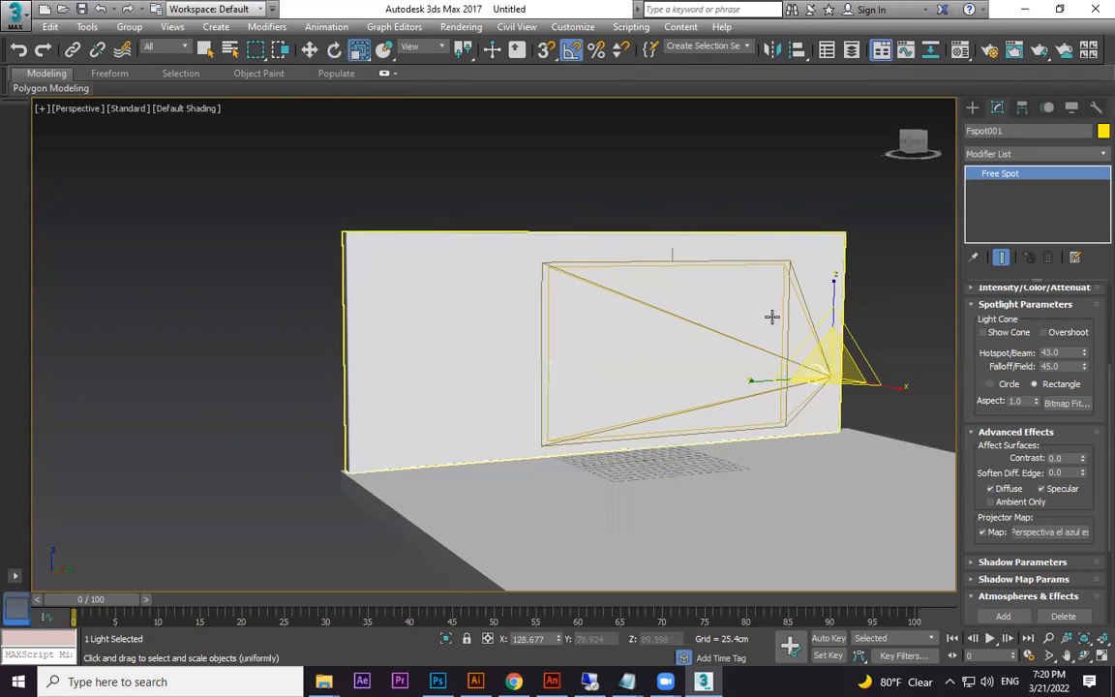
{"action": "scroll", "coordinate": [767, 375], "scroll_direction": "up", "scroll_amount": 3}
{"action": "key", "text": "shift+q"}
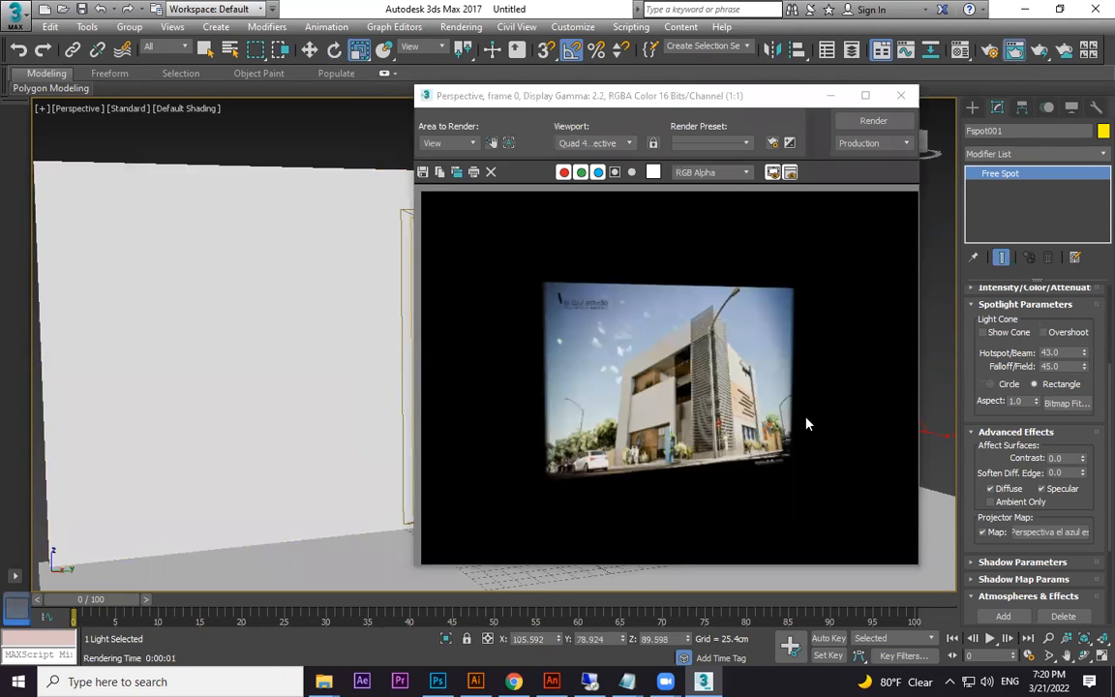
{"action": "left_click", "coordinate": [912, 95]}
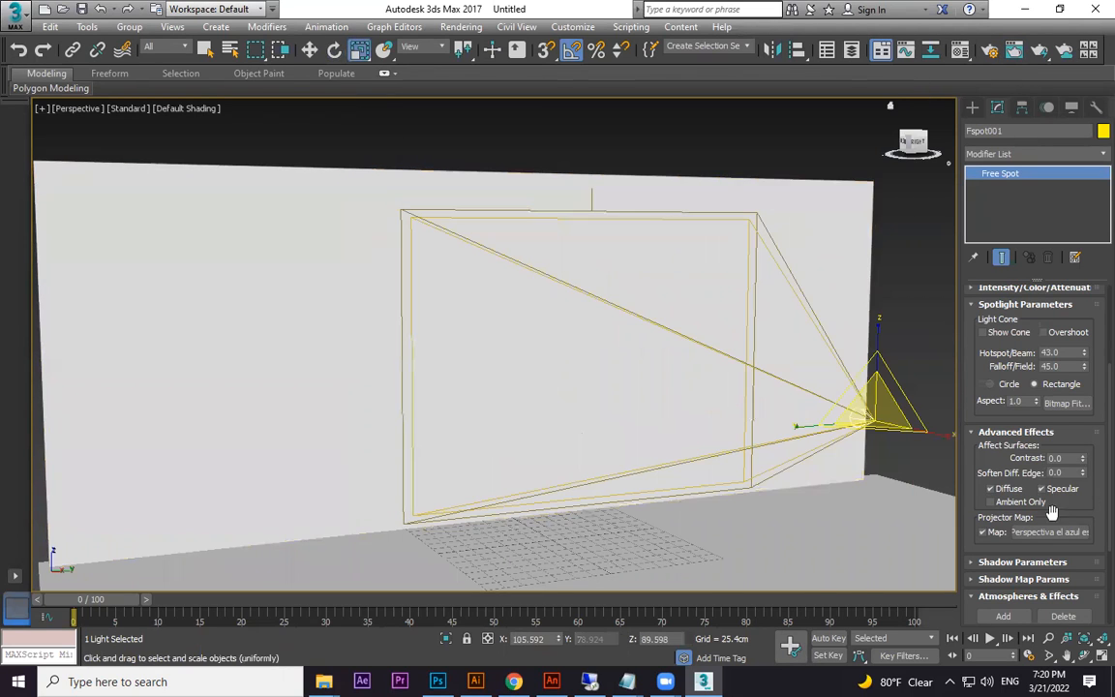
Add a Volume Light effect to the spotlight and test-render the beam from an orbited view.
{"action": "scroll", "coordinate": [1016, 465], "scroll_direction": "down", "scroll_amount": 3}
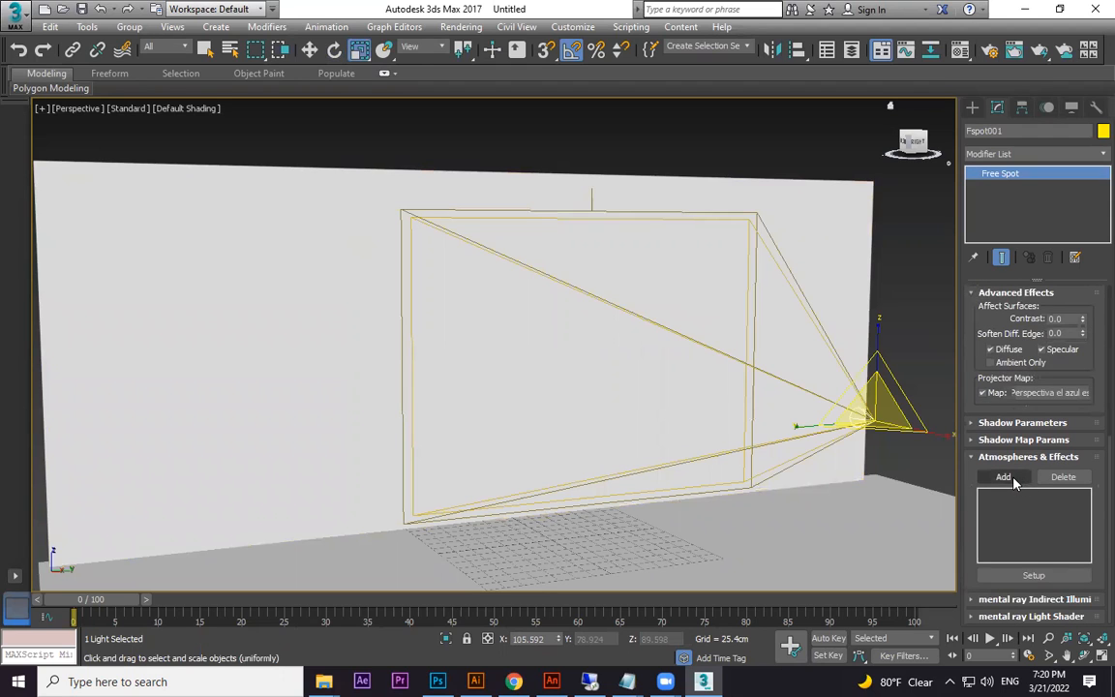
{"action": "left_click", "coordinate": [1004, 477]}
{"action": "left_click", "coordinate": [450, 271]}
{"action": "left_click", "coordinate": [652, 394]}
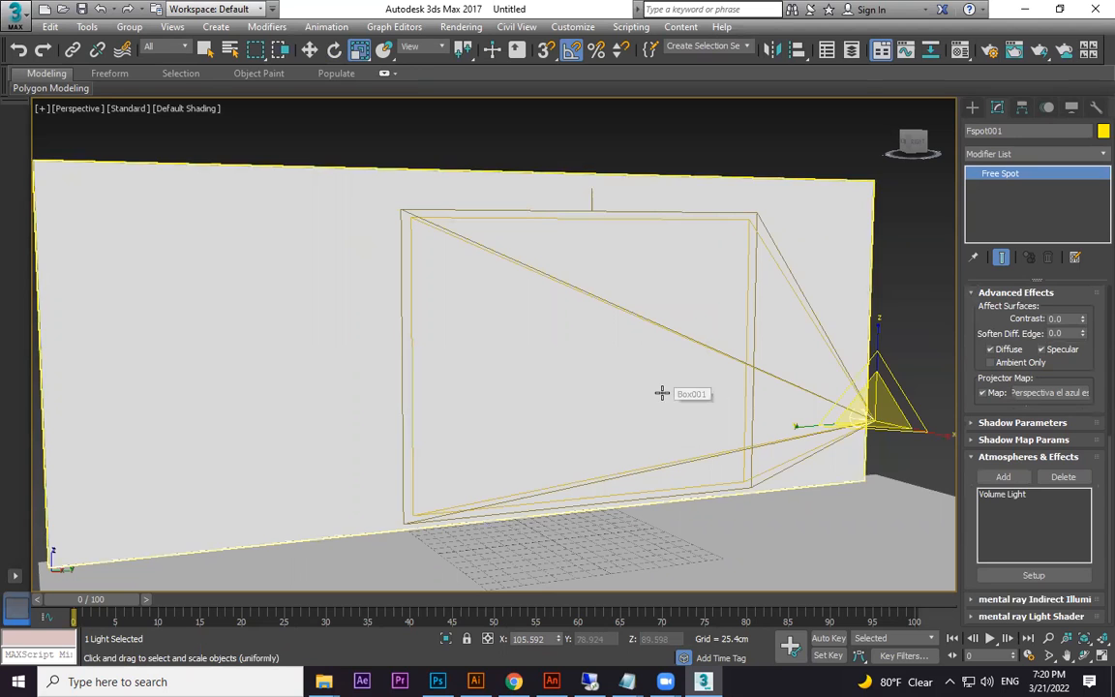
{"action": "left_click", "coordinate": [1002, 495]}
{"action": "middle_click_drag", "start_coordinate": [679, 459], "coordinate": [737, 458], "text": "alt"}
{"action": "key", "text": "shift+q"}
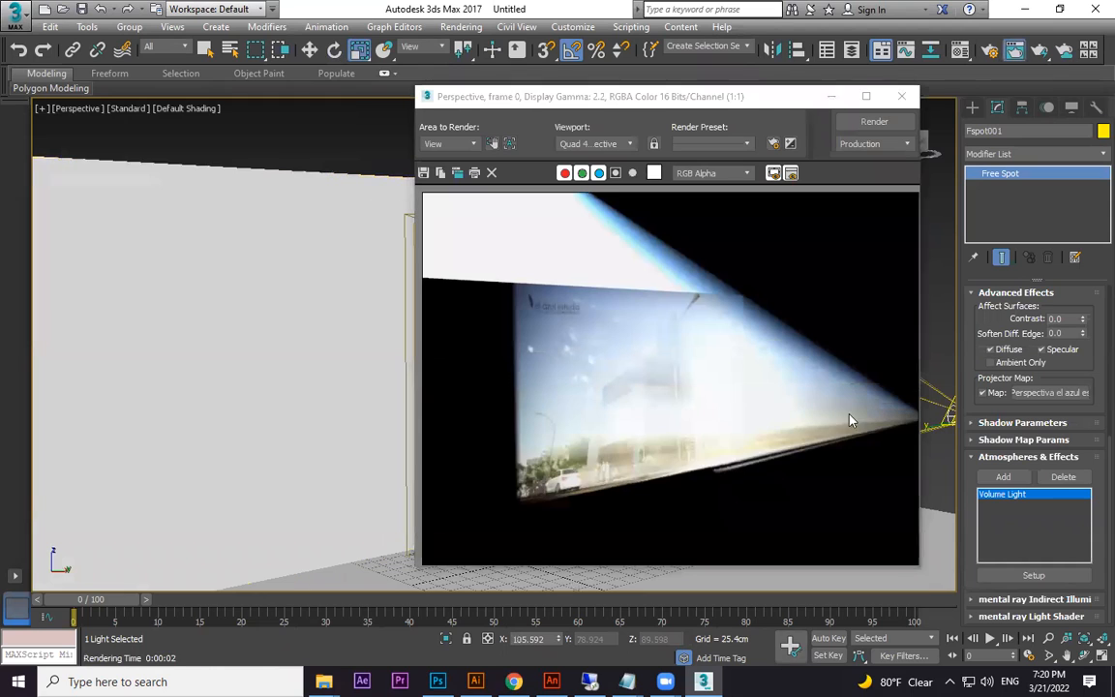
{"action": "left_click", "coordinate": [902, 96]}
Scale the wall taller and longer, and stretch the floor to about 236 percent along Y to match.
{"action": "scroll", "coordinate": [665, 371], "scroll_direction": "down", "scroll_amount": 5}
{"action": "left_click", "coordinate": [607, 336]}
{"action": "key", "text": "r"}
{"action": "left_click_drag", "start_coordinate": [632, 353], "coordinate": [630, 237]}
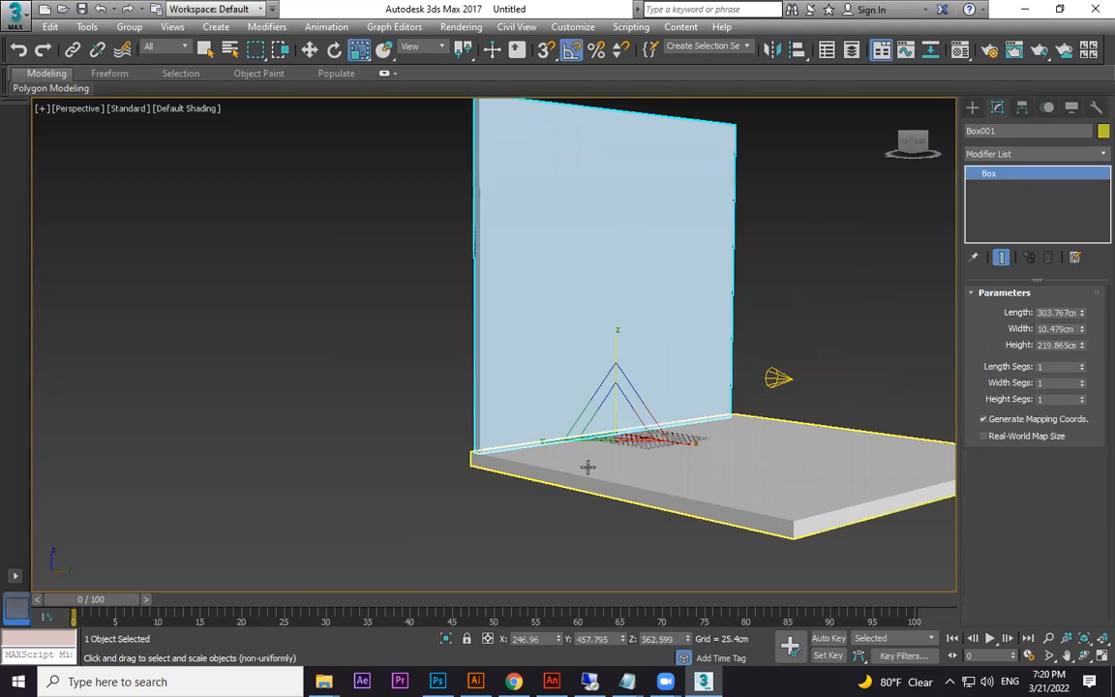
{"action": "left_click_drag", "start_coordinate": [528, 422], "coordinate": [489, 428]}
{"action": "left_click", "coordinate": [700, 463]}
{"action": "left_click_drag", "start_coordinate": [700, 463], "coordinate": [634, 494]}
Test-render the volume light beam against the enlarged wall.
{"action": "scroll", "coordinate": [726, 452], "scroll_direction": "up", "scroll_amount": 4}
{"action": "middle_click_drag", "start_coordinate": [726, 451], "coordinate": [771, 469]}
{"action": "key", "text": "shift+q"}
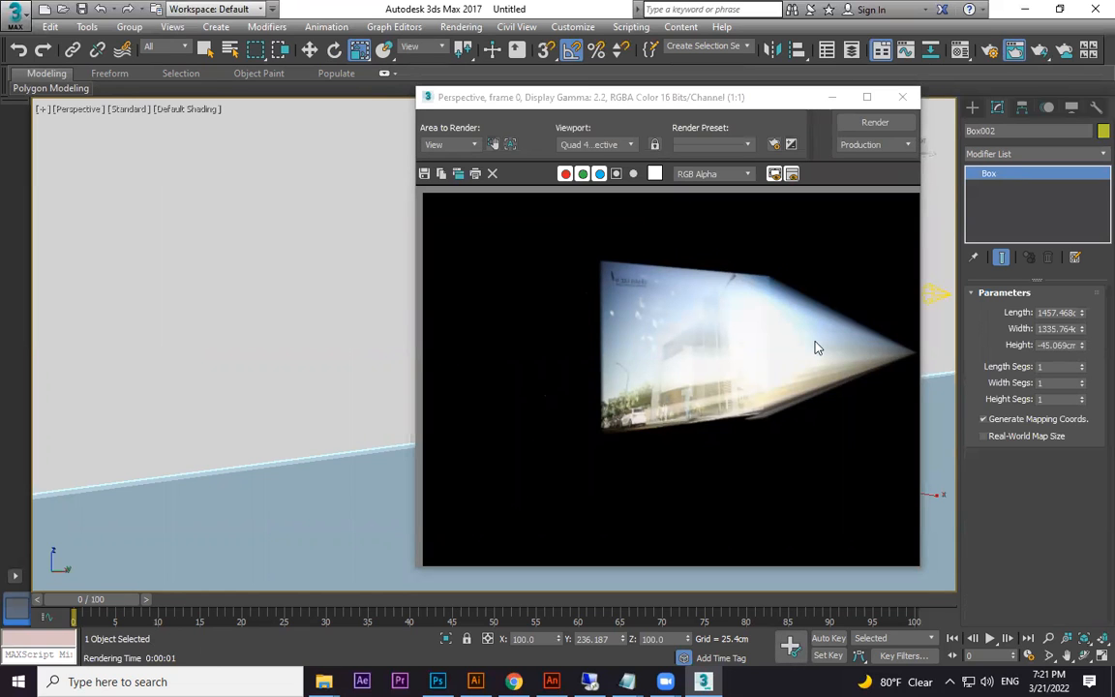
{"action": "left_click", "coordinate": [901, 98]}
Open the setup of the spotlight's Volume Light effect and set its density to 1.0.
{"action": "scroll", "coordinate": [677, 416], "scroll_direction": "down", "scroll_amount": 5}
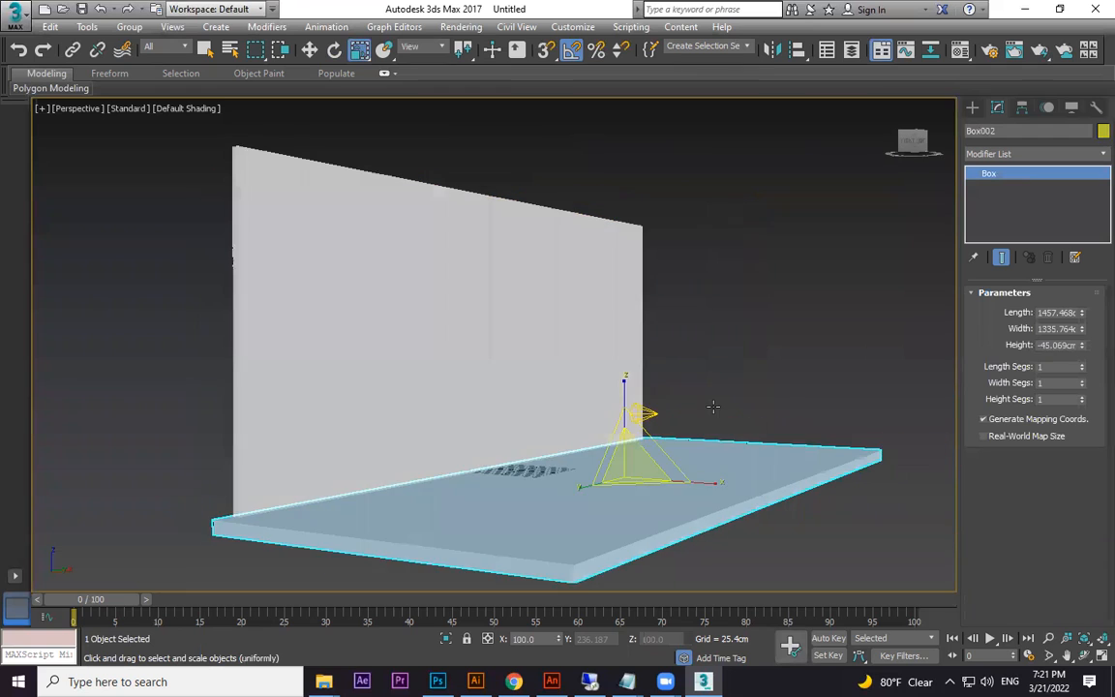
{"action": "middle_click_drag", "start_coordinate": [713, 407], "coordinate": [705, 404], "text": "alt"}
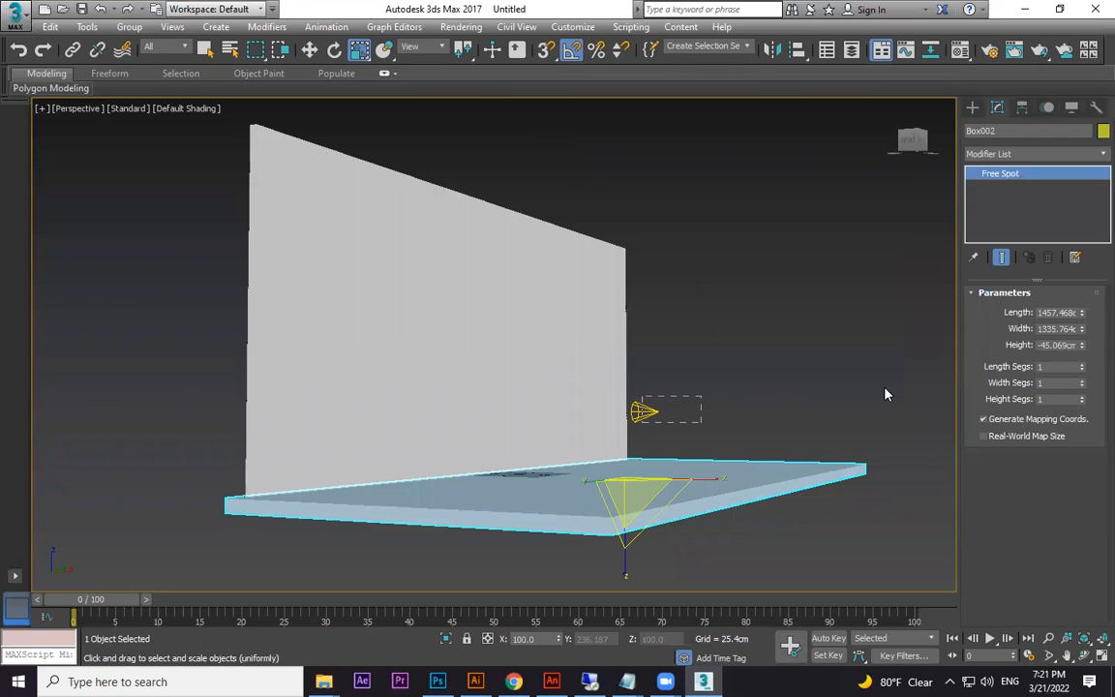
{"action": "scroll", "coordinate": [994, 569], "scroll_direction": "down", "scroll_amount": 5}
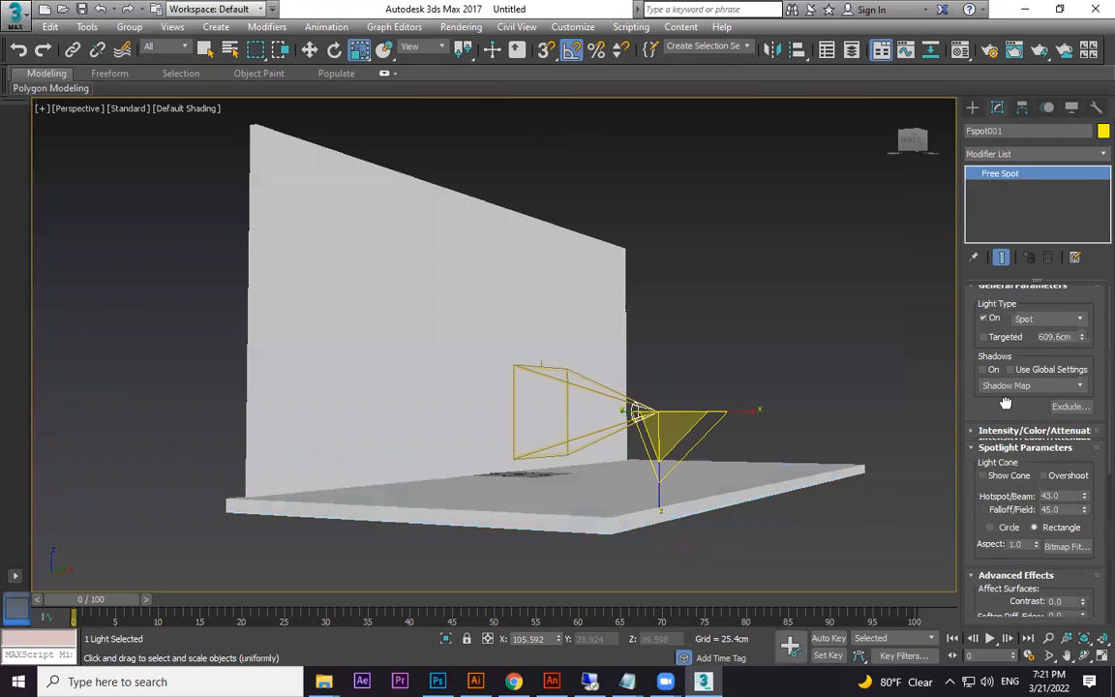
{"action": "scroll", "coordinate": [975, 410], "scroll_direction": "down", "scroll_amount": 2}
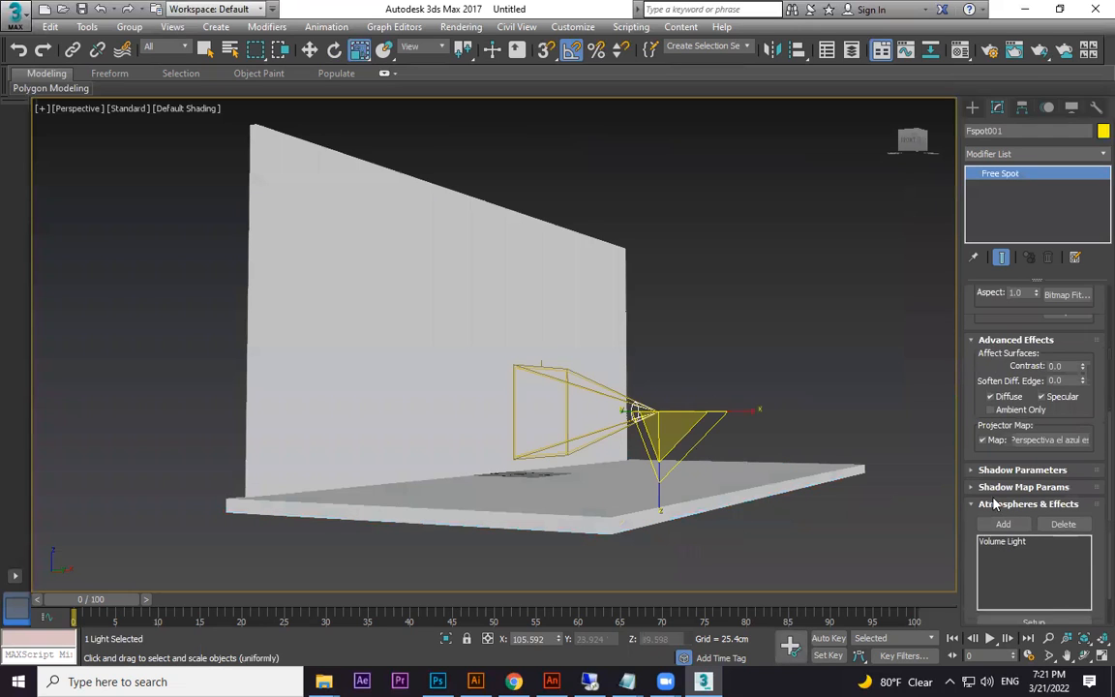
{"action": "left_click", "coordinate": [988, 495]}
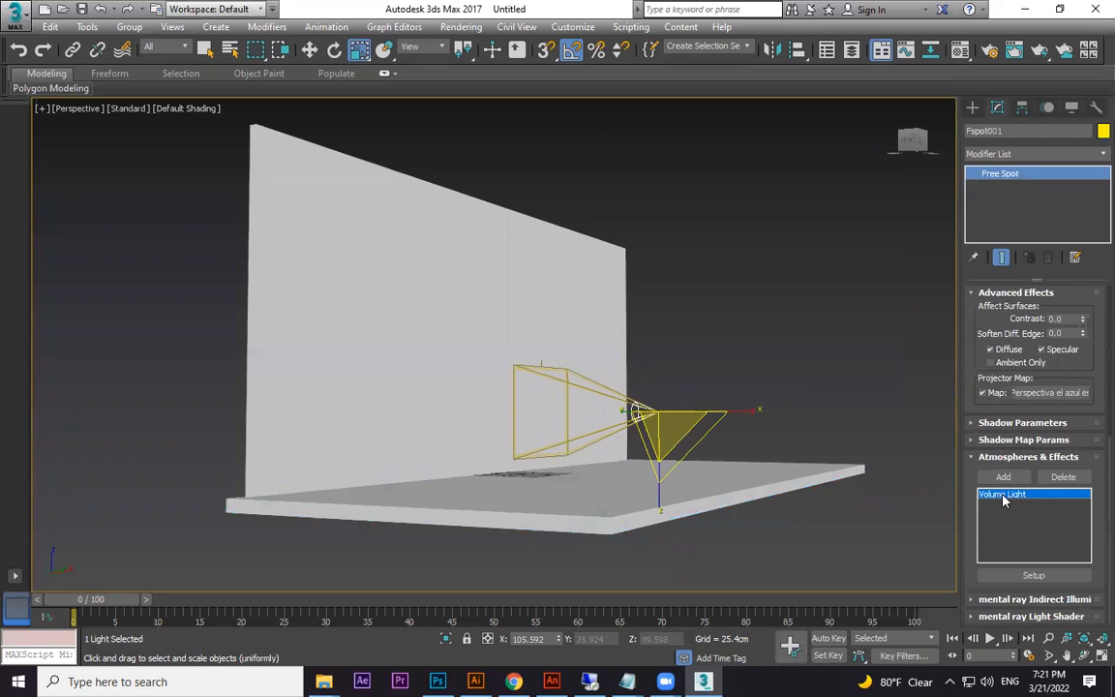
{"action": "left_click", "coordinate": [1032, 576]}
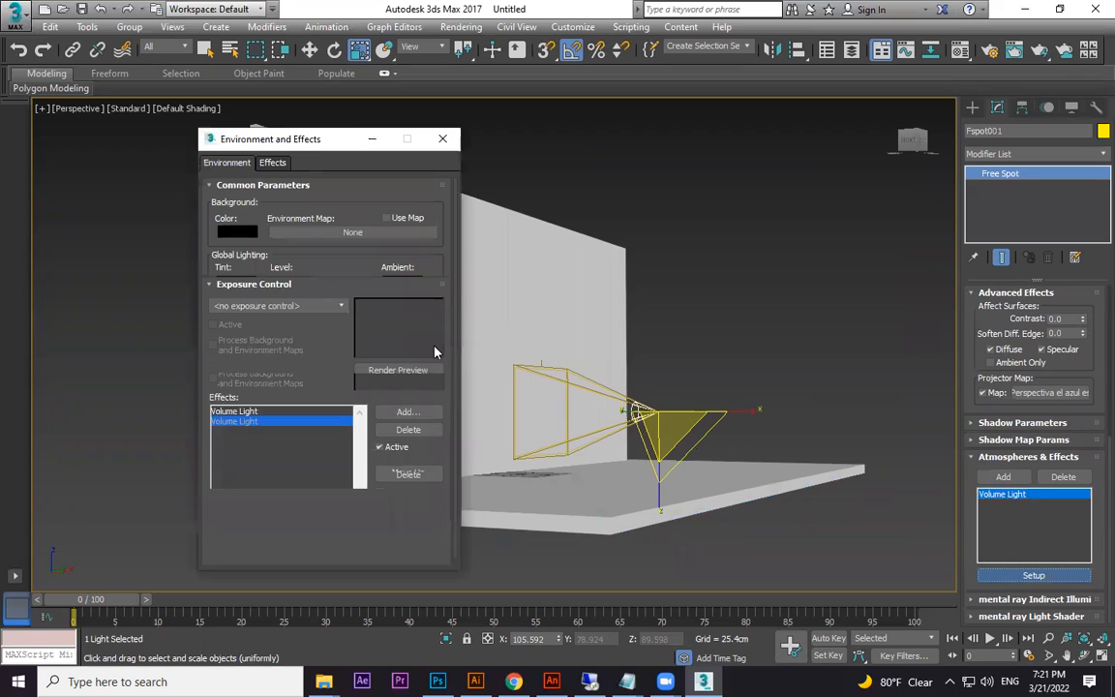
{"action": "scroll", "coordinate": [367, 392], "scroll_direction": "down", "scroll_amount": 4}
{"action": "left_click", "coordinate": [388, 467]}
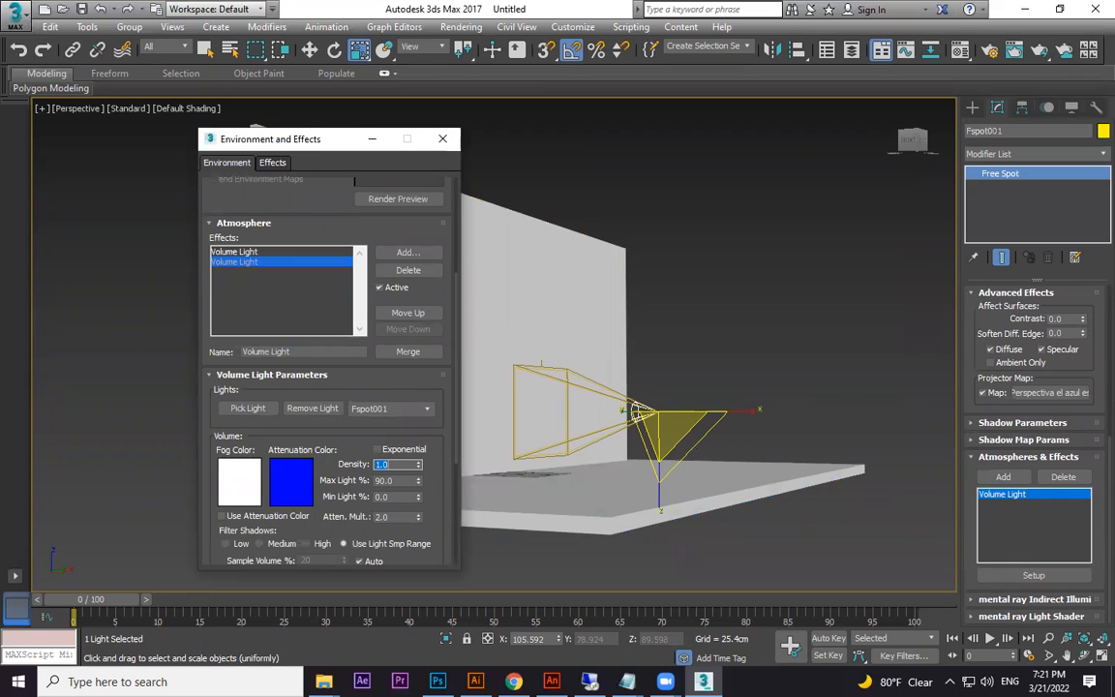
Test-render the reduced-density beam from a close side view of the light cone.
{"action": "scroll", "coordinate": [657, 384], "scroll_direction": "up", "scroll_amount": 2}
{"action": "scroll", "coordinate": [764, 421], "scroll_direction": "up", "scroll_amount": 3}
{"action": "middle_click_drag", "start_coordinate": [657, 388], "coordinate": [899, 409]}
{"action": "key", "text": "shift+q"}
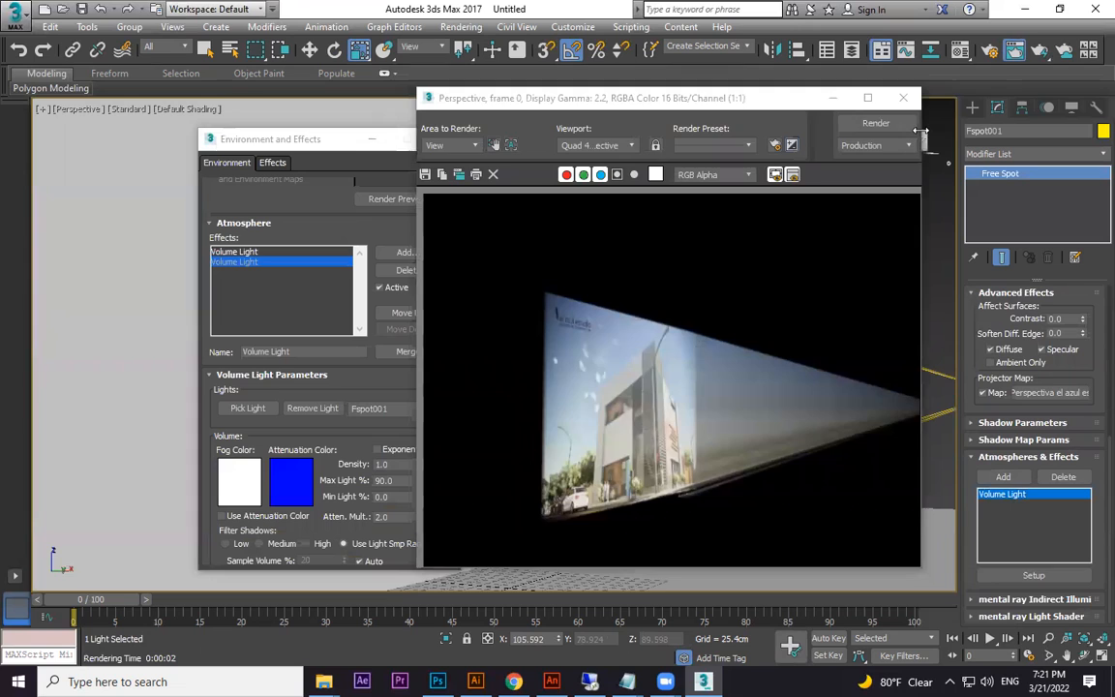
{"action": "left_click", "coordinate": [903, 98]}
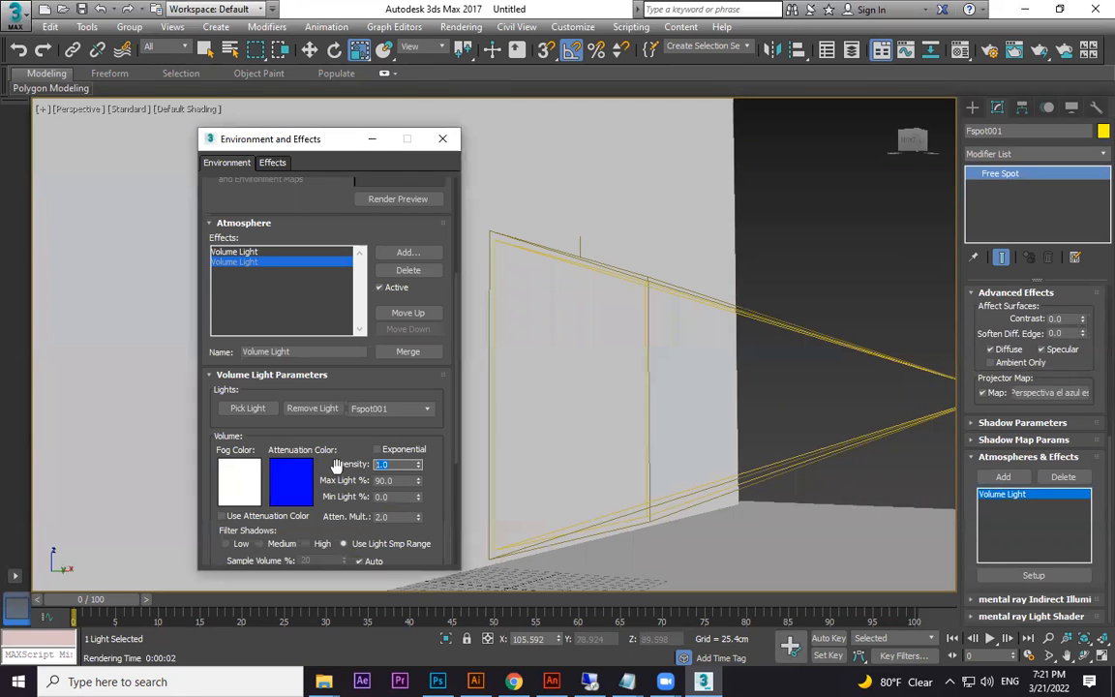
Close the environment settings and render the projection with its volume light again.
{"action": "left_click", "coordinate": [442, 139]}
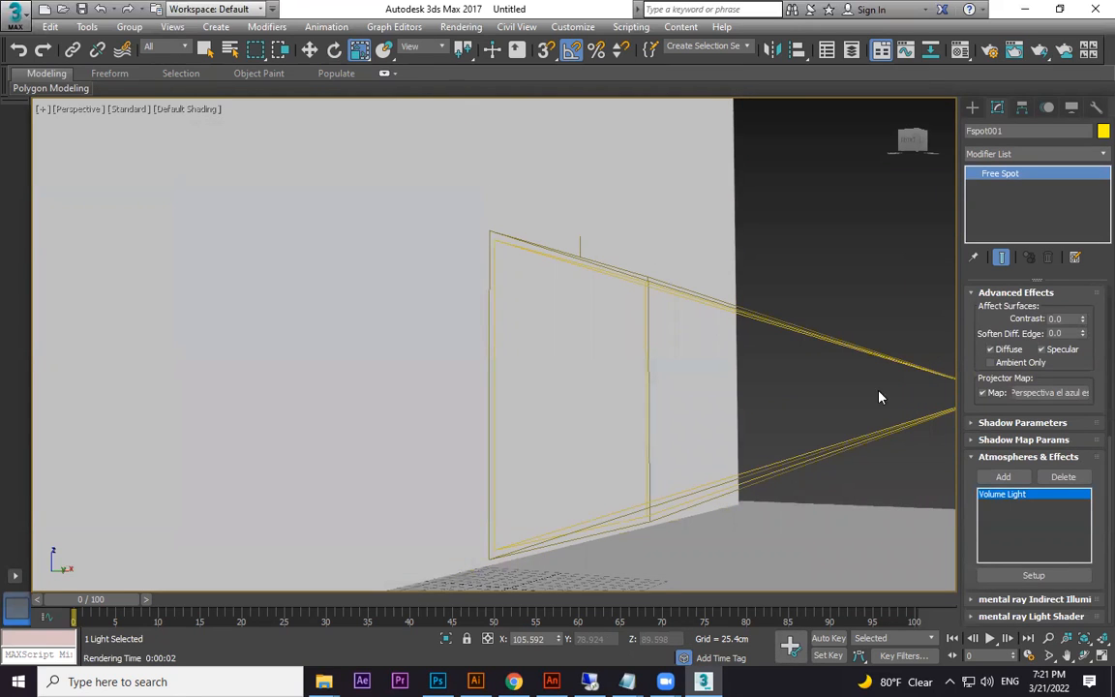
{"action": "key", "text": "shift+q"}
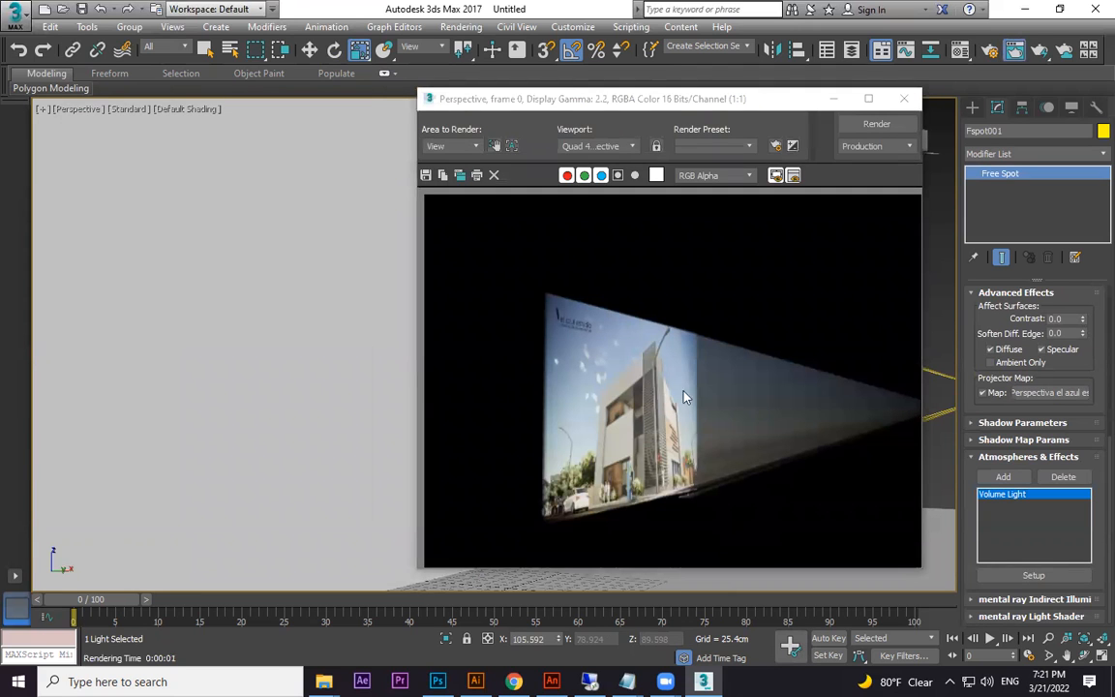
{"action": "left_click", "coordinate": [904, 98]}
{"action": "scroll", "coordinate": [718, 401], "scroll_direction": "up", "scroll_amount": 6}
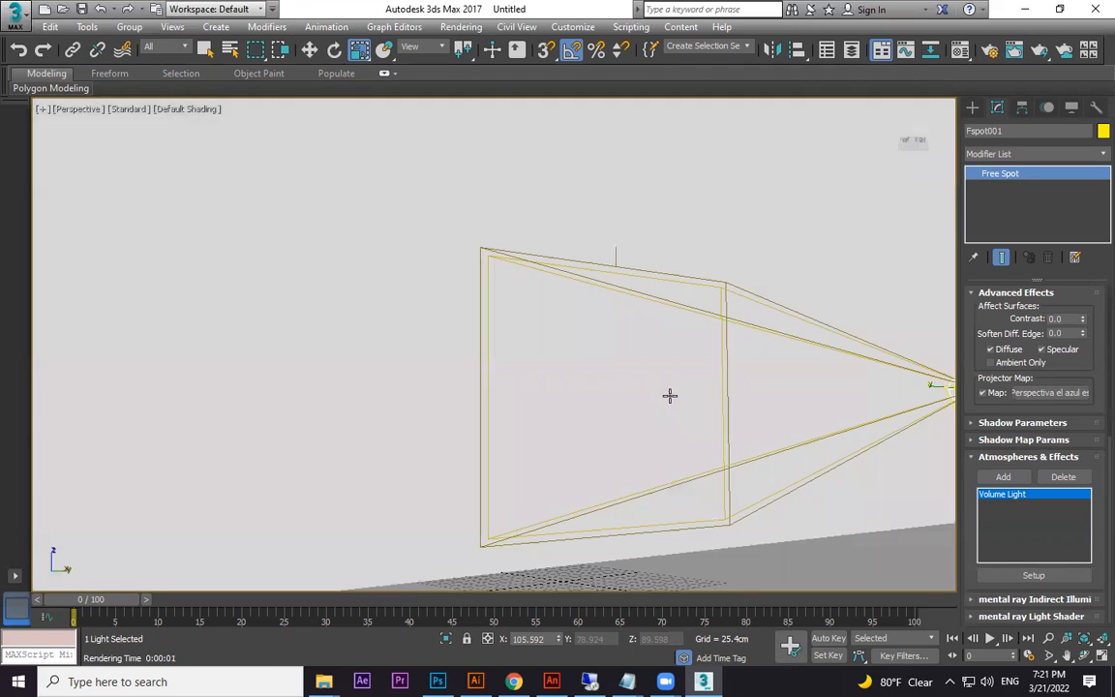
Test-render the projected building image with its light beam from a closer view of the wall.
{"action": "middle_click_drag", "start_coordinate": [705, 391], "coordinate": [654, 388]}
{"action": "key", "text": "shift+q"}
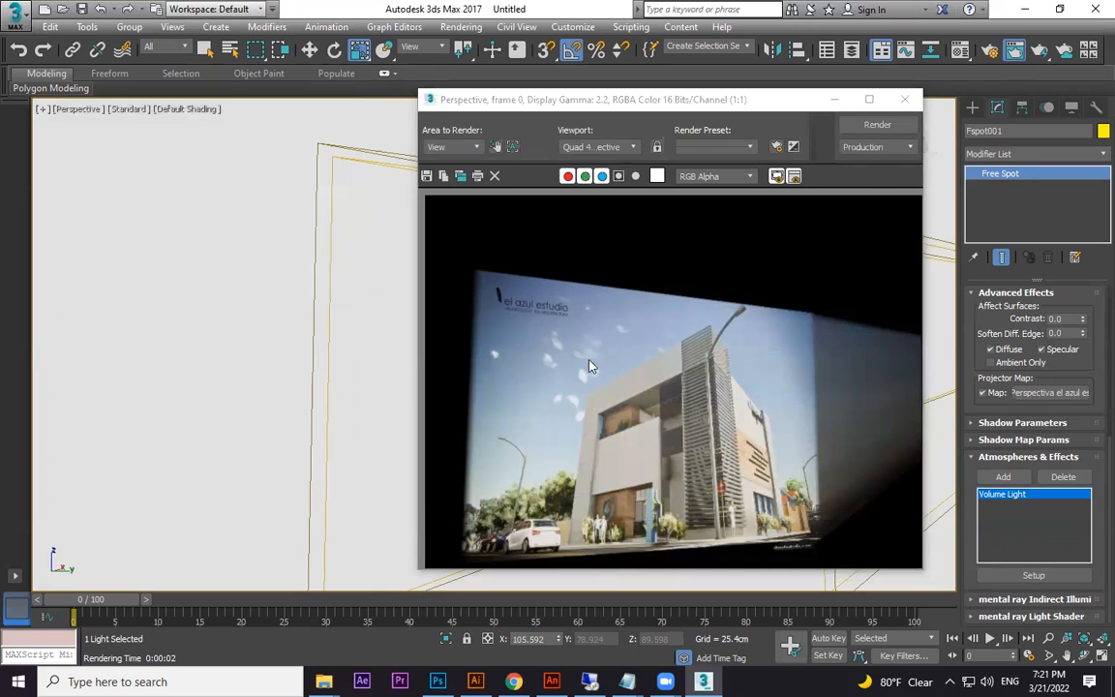
{"action": "left_click", "coordinate": [904, 99]}
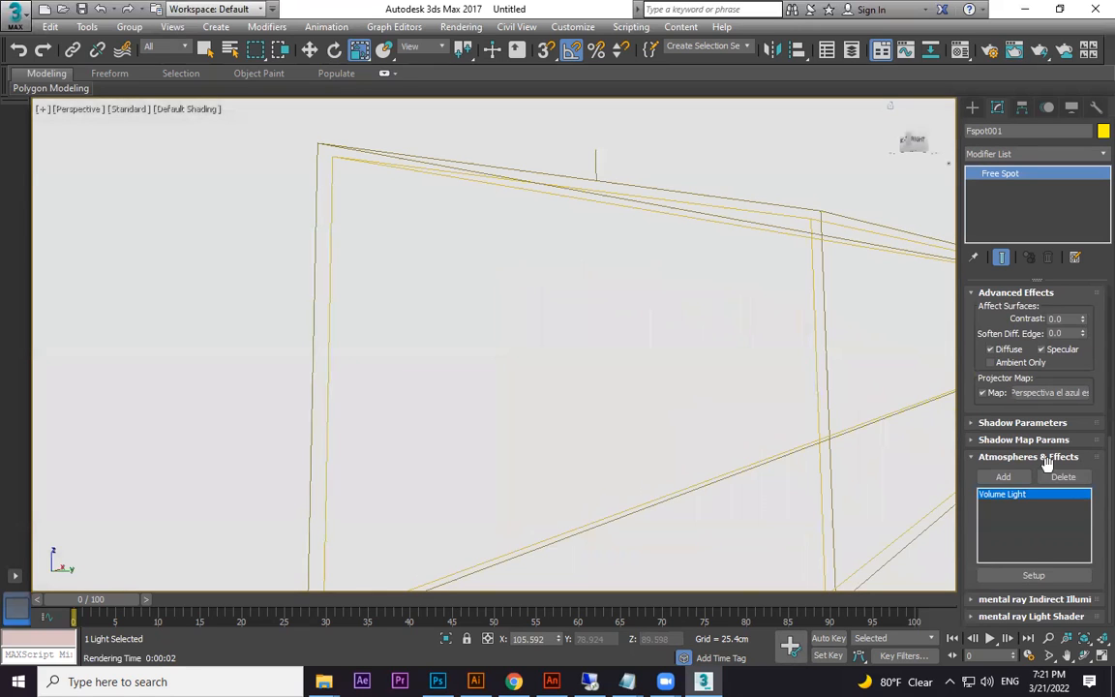
Replace the spotlight's projector map with the sunset forest image 25558ede8bcb553fd48d7ed339e136ee.png from the Desktop and test-render it.
{"action": "left_click_drag", "start_coordinate": [973, 327], "coordinate": [997, 537]}
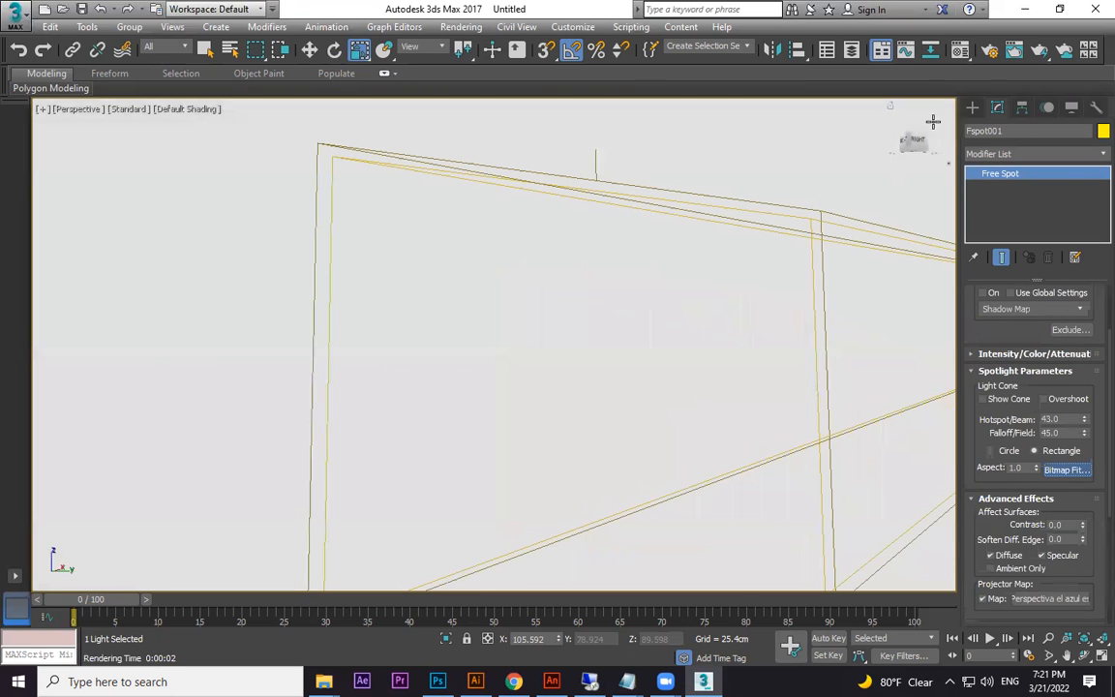
{"action": "left_click", "coordinate": [1065, 598]}
{"action": "double_click", "coordinate": [143, 140]}
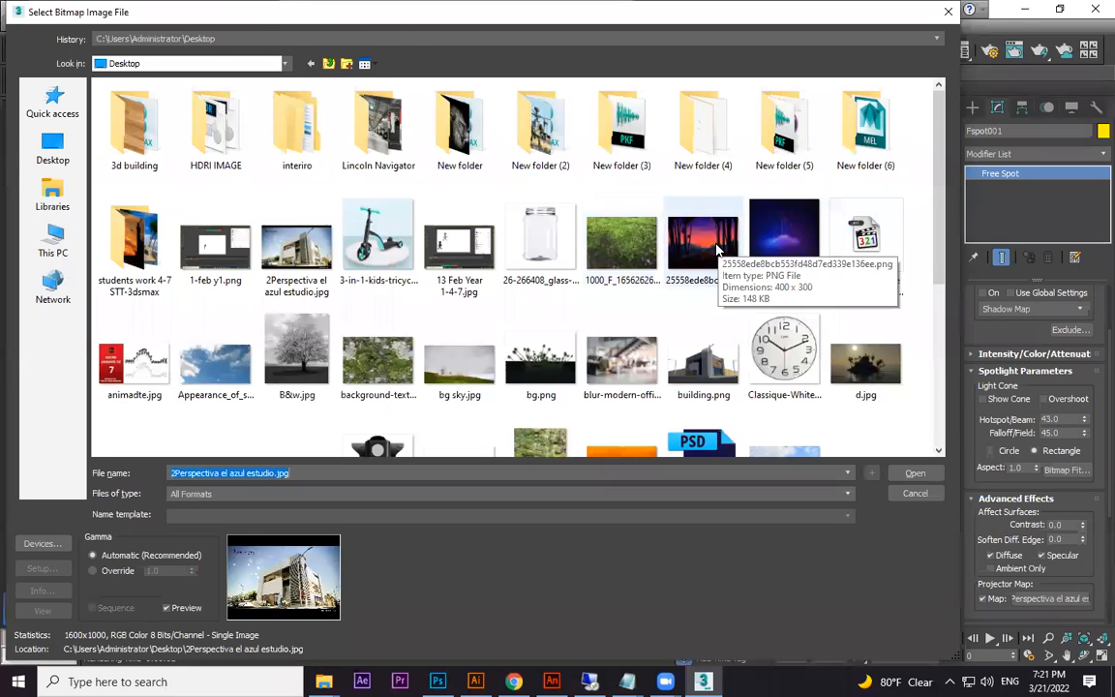
{"action": "double_click", "coordinate": [784, 290]}
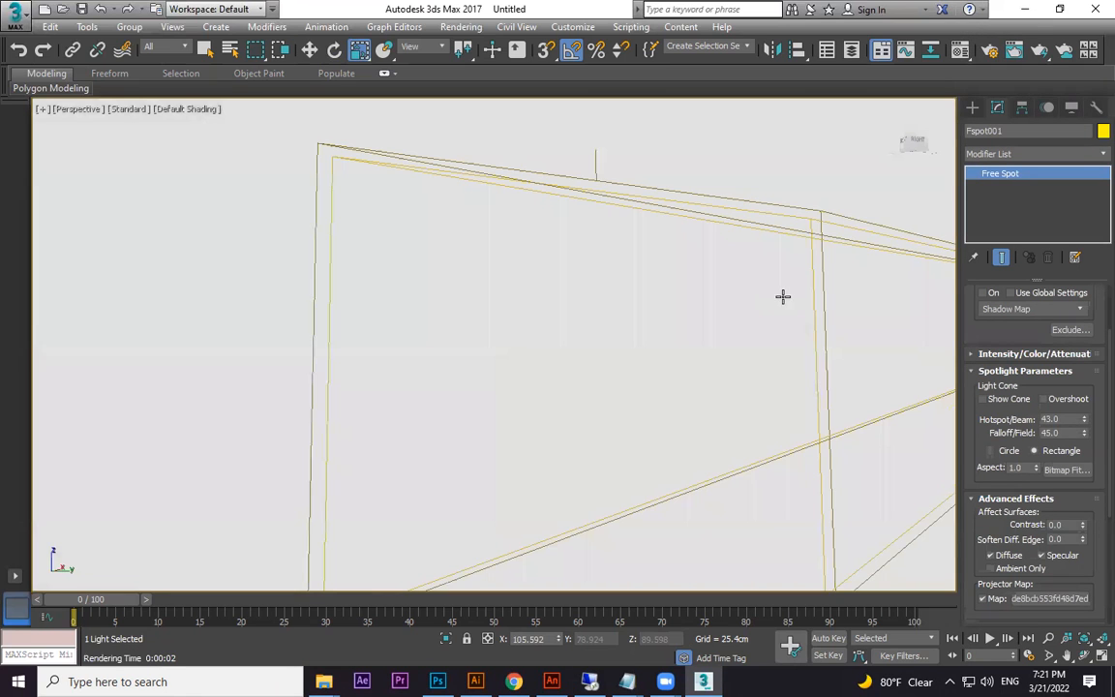
{"action": "middle_click_drag", "start_coordinate": [766, 379], "coordinate": [754, 361]}
{"action": "key", "text": "shift+q"}
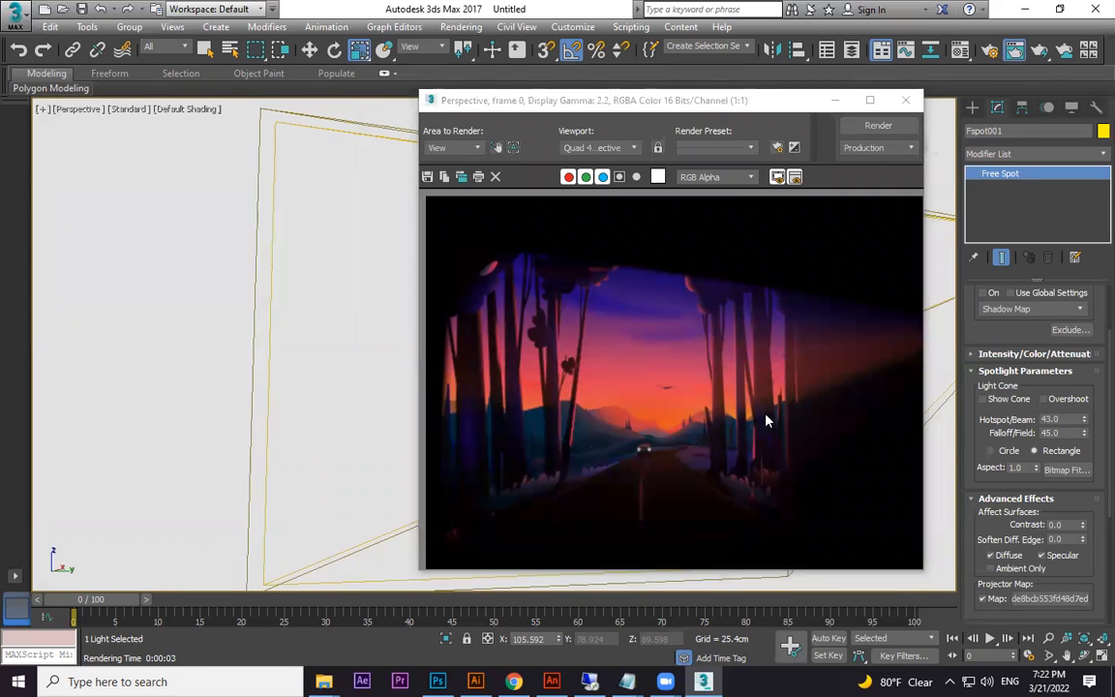
{"action": "left_click", "coordinate": [905, 100]}
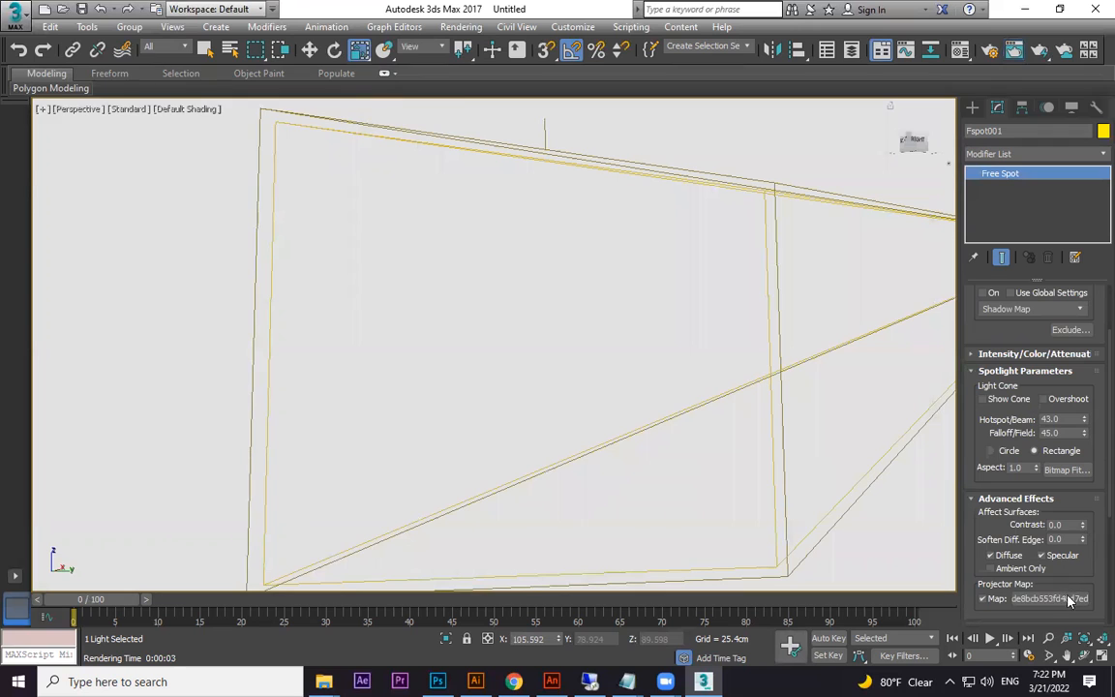
Load Subway.gif from the Desktop as the spotlight's projector map and render the projection.
{"action": "left_click", "coordinate": [1069, 600]}
{"action": "double_click", "coordinate": [160, 141]}
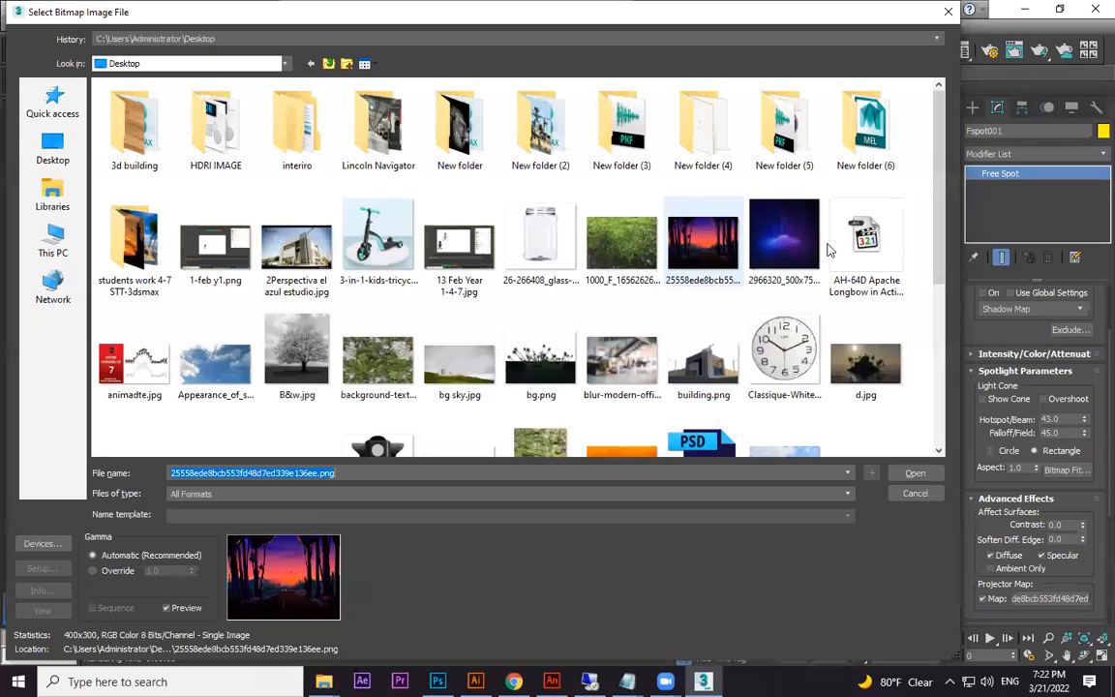
{"action": "left_click", "coordinate": [379, 363]}
{"action": "scroll", "coordinate": [382, 368], "scroll_direction": "down", "scroll_amount": 3}
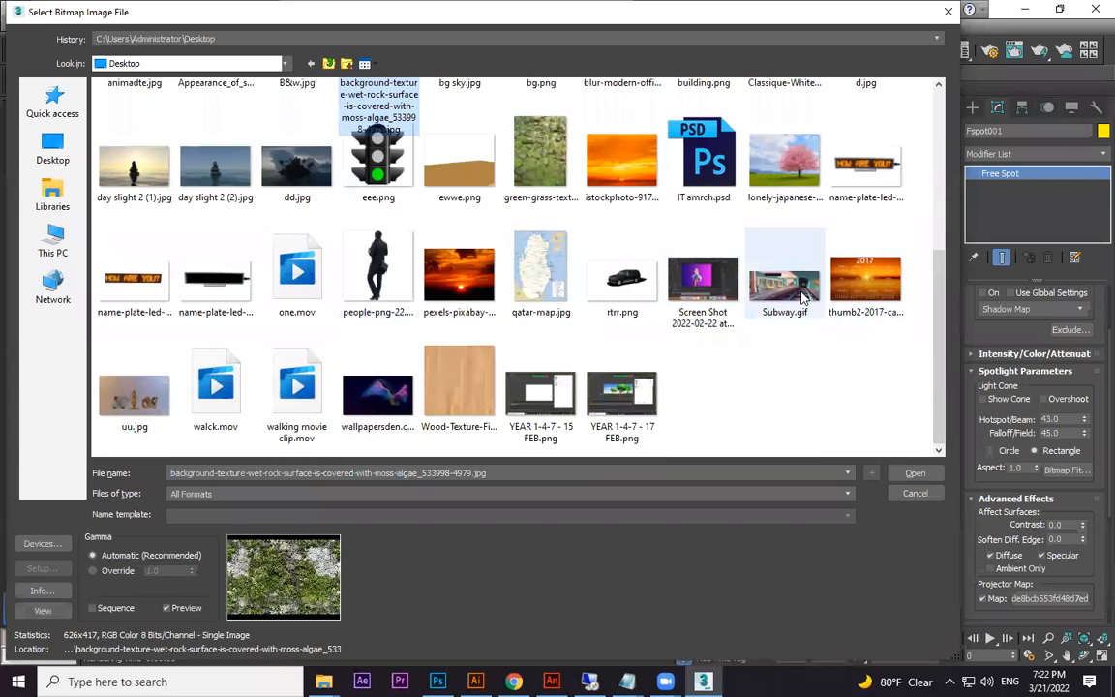
{"action": "double_click", "coordinate": [800, 298]}
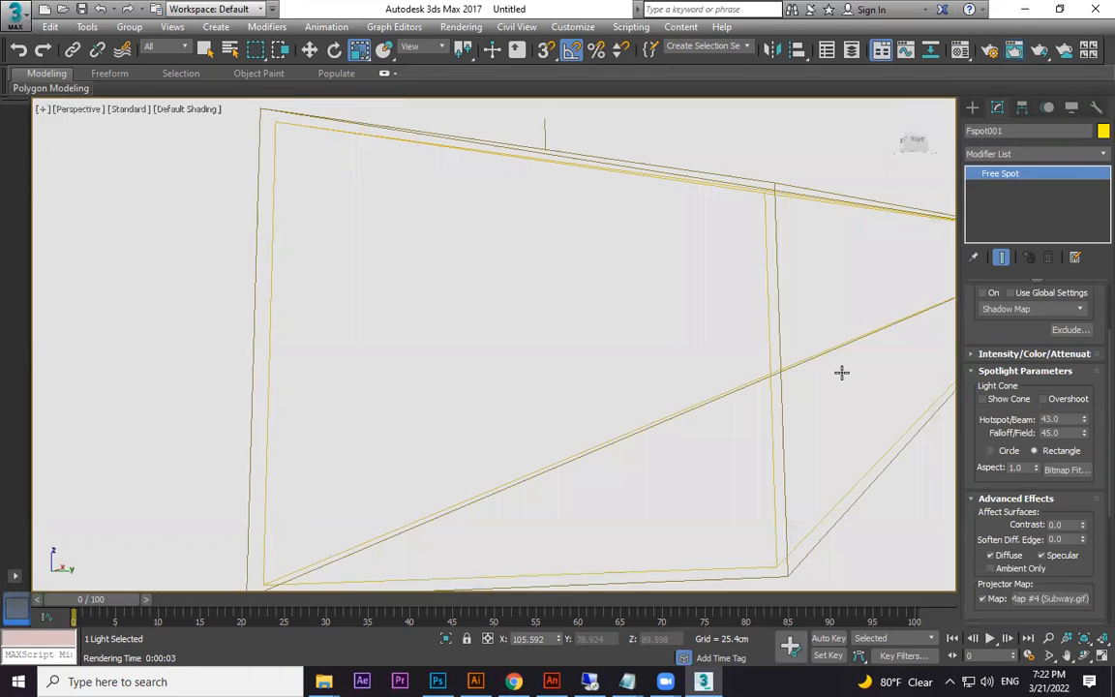
{"action": "key", "text": "shift+q"}
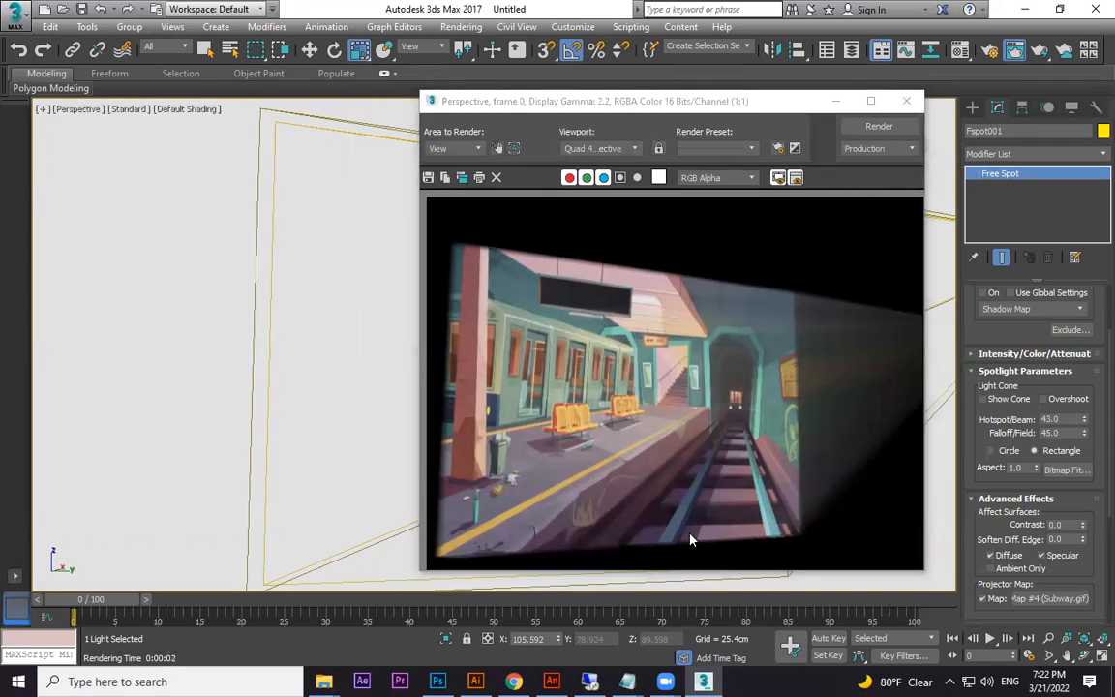
{"action": "left_click", "coordinate": [907, 102]}
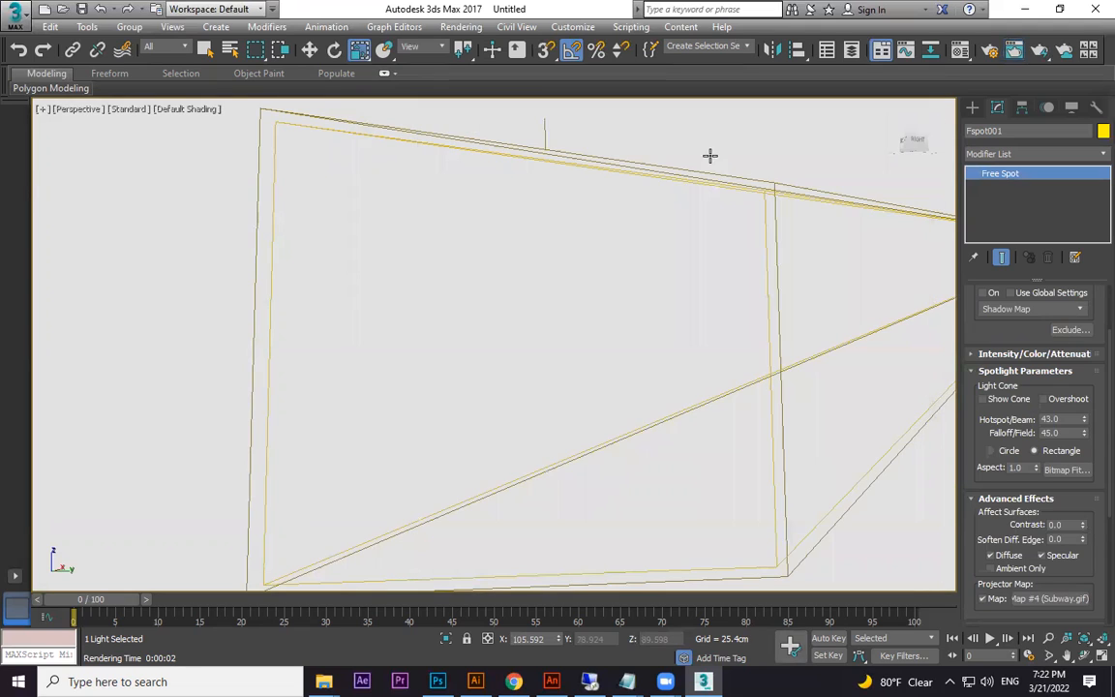
Review the lesson topics in Notepad, highlighting the PROJECTOR LIGHT line, and put the notes away.
{"action": "scroll", "coordinate": [686, 295], "scroll_direction": "down", "scroll_amount": 5}
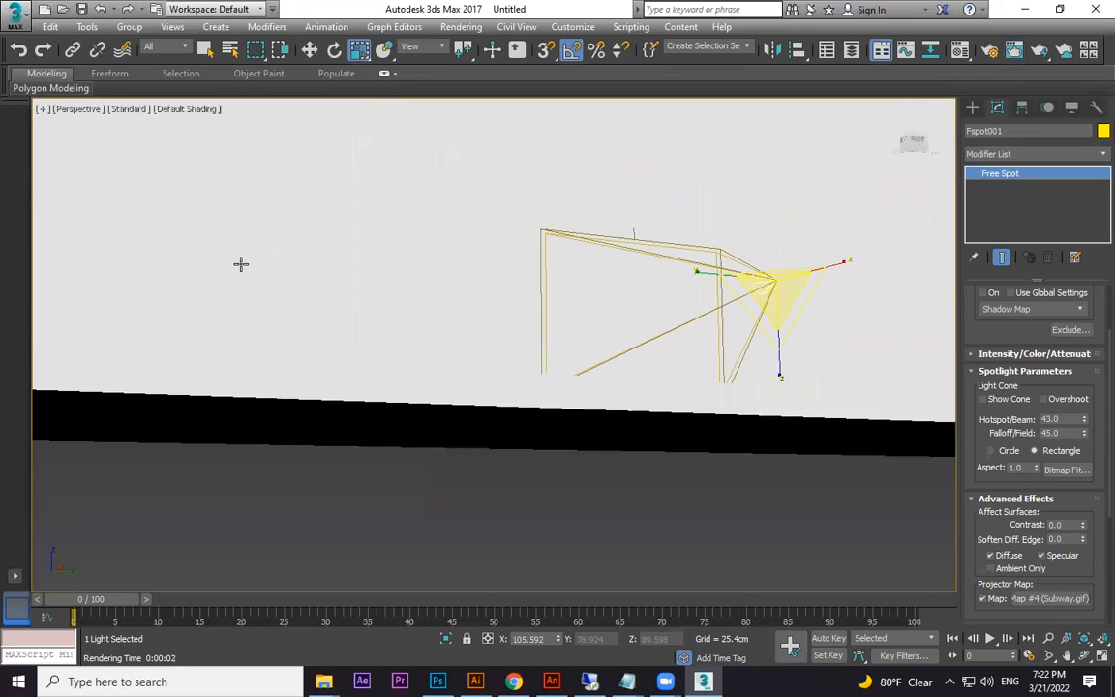
{"action": "left_click", "coordinate": [627, 682]}
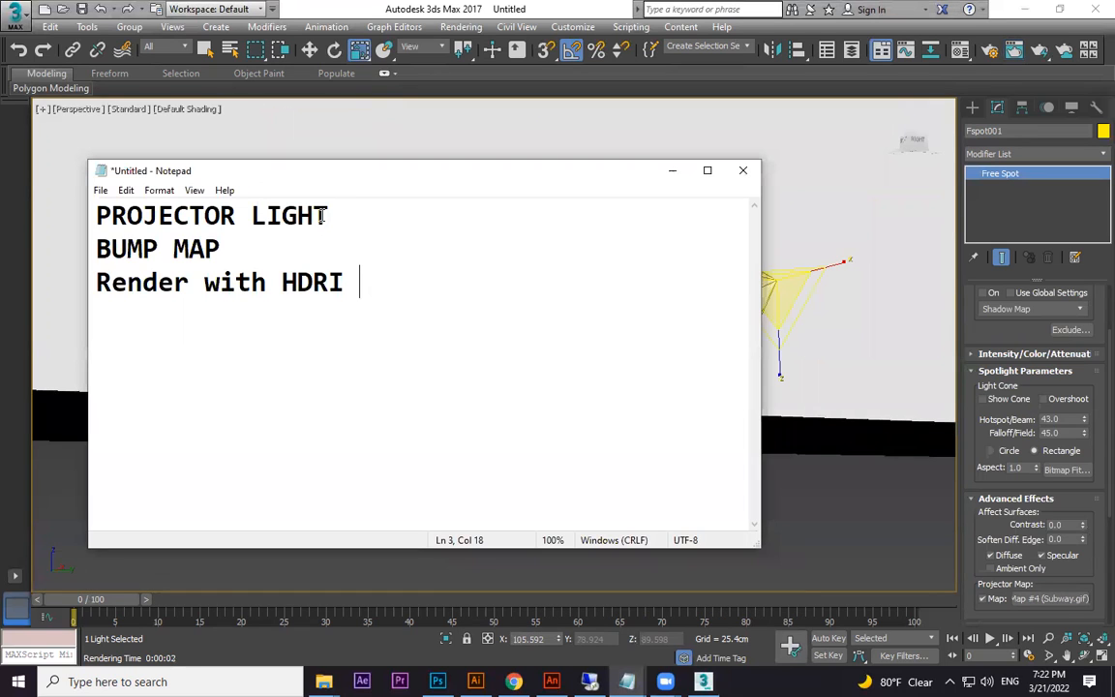
{"action": "left_click_drag", "start_coordinate": [328, 219], "coordinate": [96, 219]}
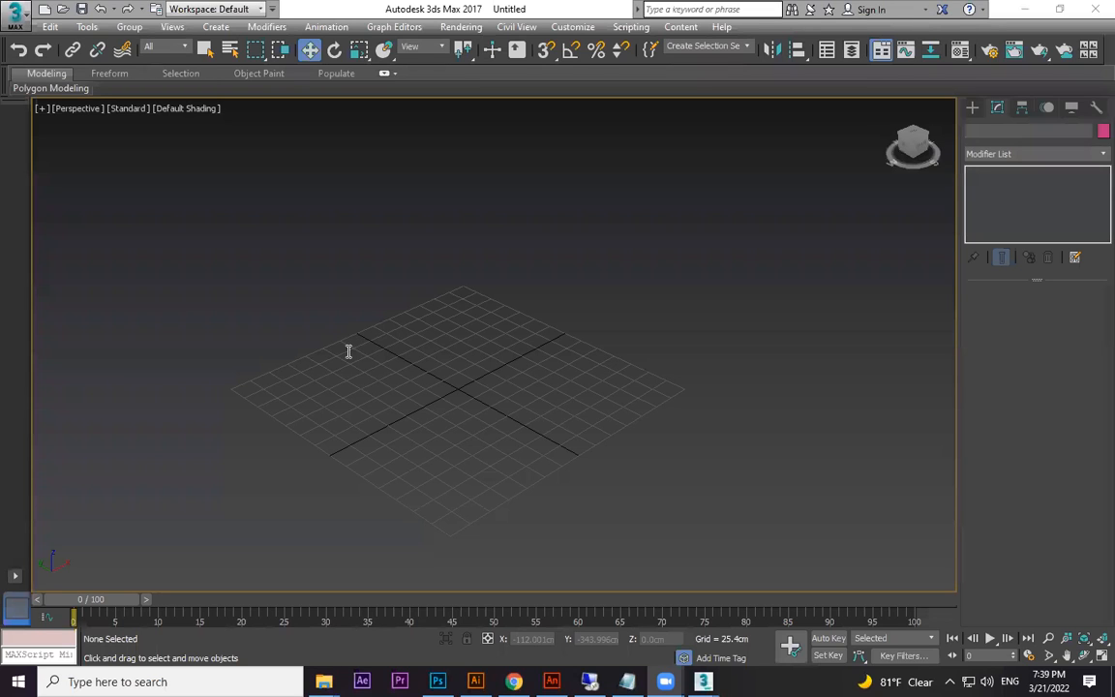
{"action": "key", "text": "alt+Tab"}
{"action": "left_click", "coordinate": [671, 172]}
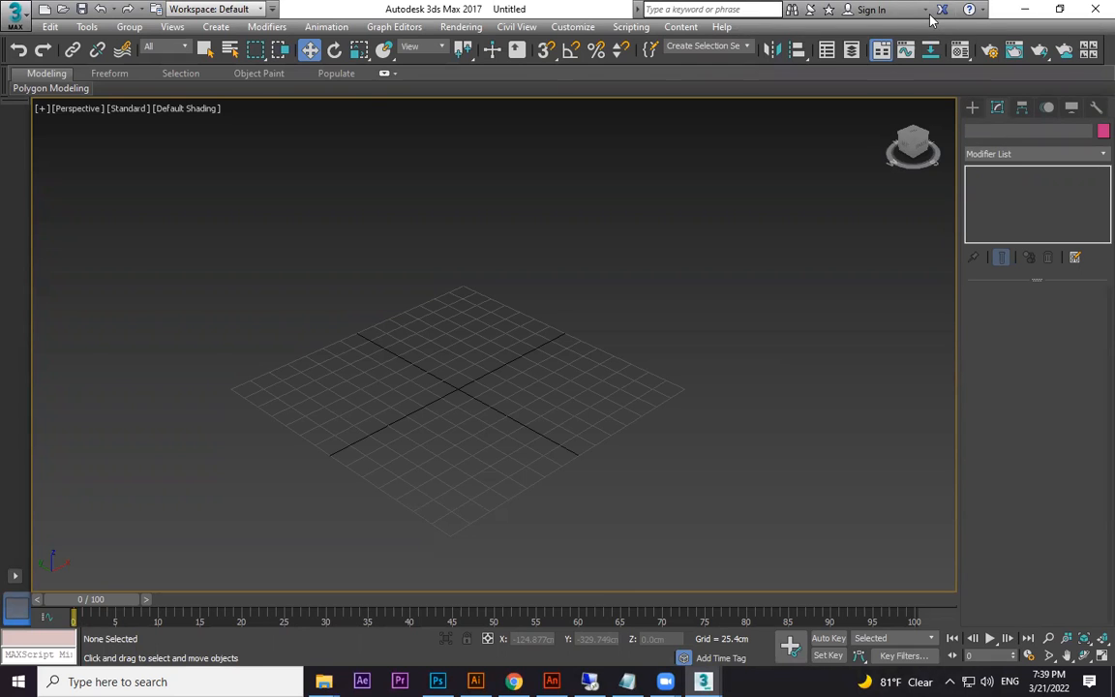
Switch to Chrome and search Google for "bricks teture".
{"action": "key", "text": "alt+Tab"}
{"action": "type", "text": "bricks tr"}
{"action": "key", "text": "BackSpace"}
{"action": "type", "text": "eture"}
{"action": "key", "text": "Return"}
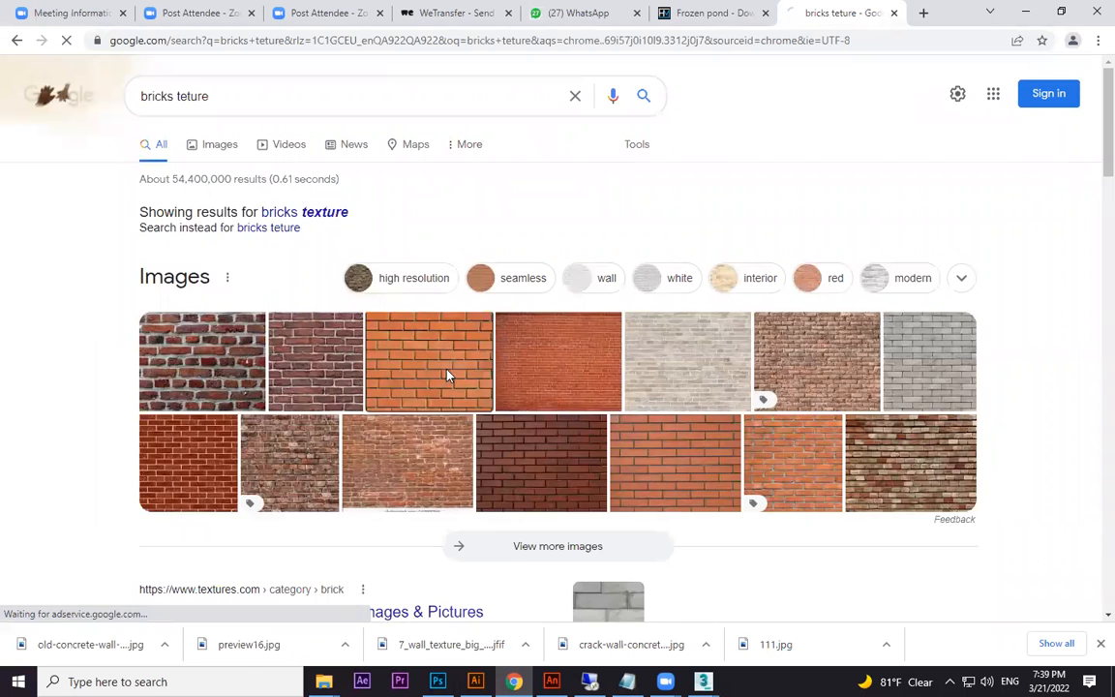
Open the brick image results and save the VectorStock "Texture of the brick" picture to the Desktop.
{"action": "left_click", "coordinate": [448, 375]}
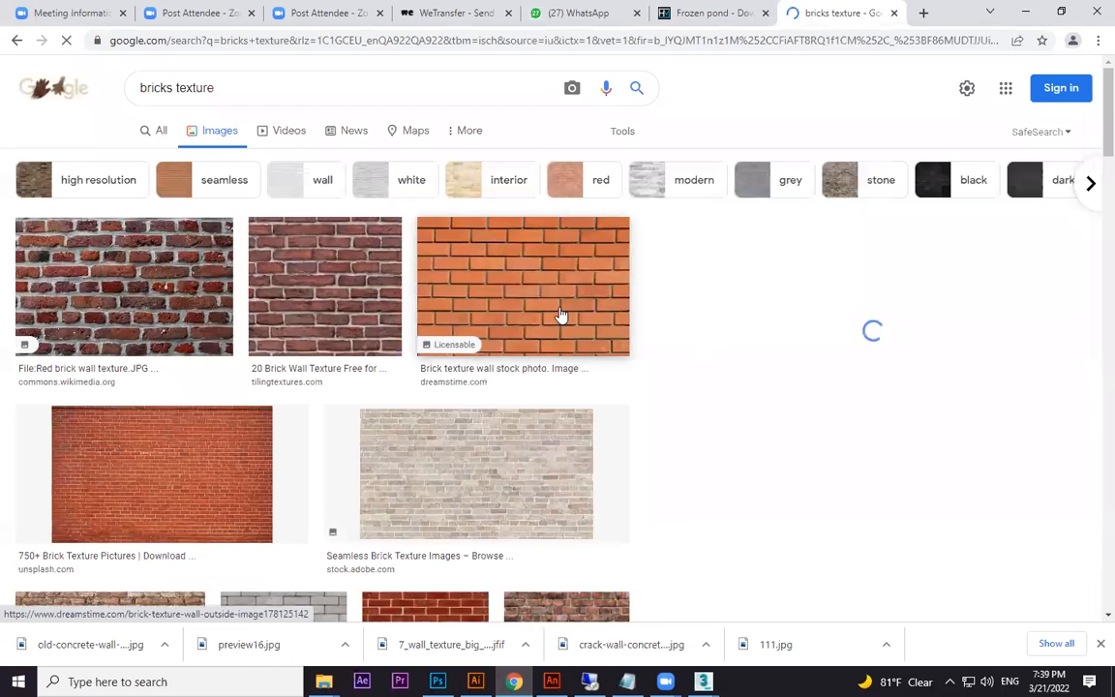
{"action": "left_click", "coordinate": [561, 317]}
{"action": "scroll", "coordinate": [989, 398], "scroll_direction": "down", "scroll_amount": 3}
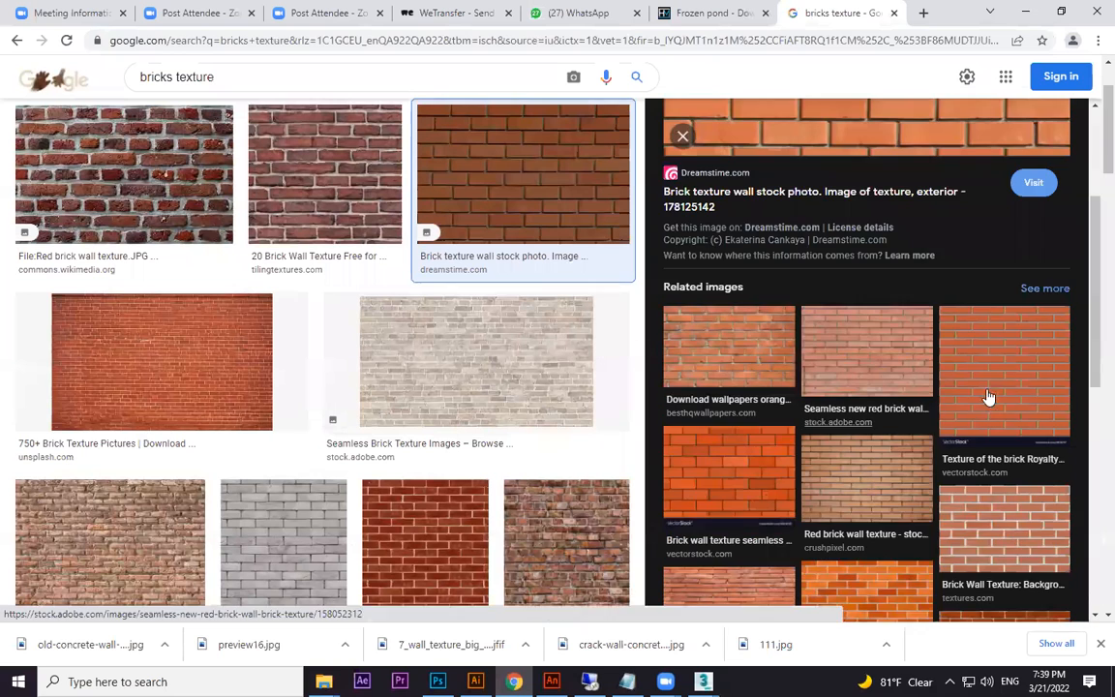
{"action": "left_click", "coordinate": [993, 395]}
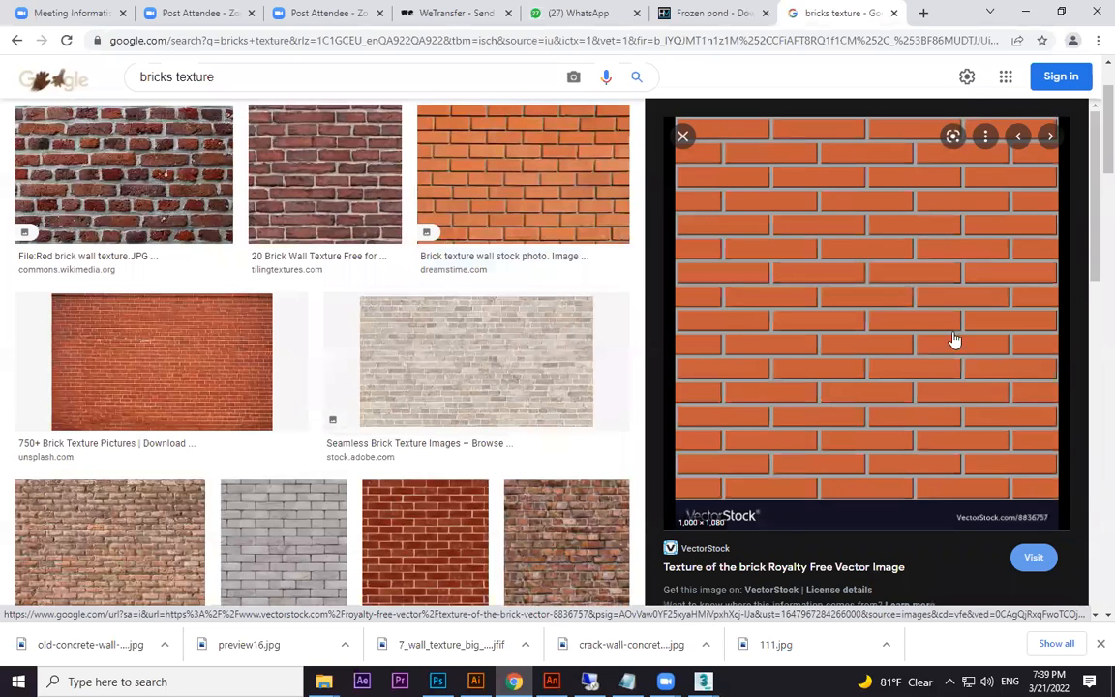
{"action": "right_click", "coordinate": [936, 303]}
{"action": "left_click", "coordinate": [994, 464]}
{"action": "key", "text": "Return"}
{"action": "left_click", "coordinate": [1026, 12]}
In the empty 3ds Max scene, create an upright wall box about 24 cm long, 240 cm wide and 227 cm high.
{"action": "left_click", "coordinate": [972, 106]}
{"action": "left_click", "coordinate": [1011, 130]}
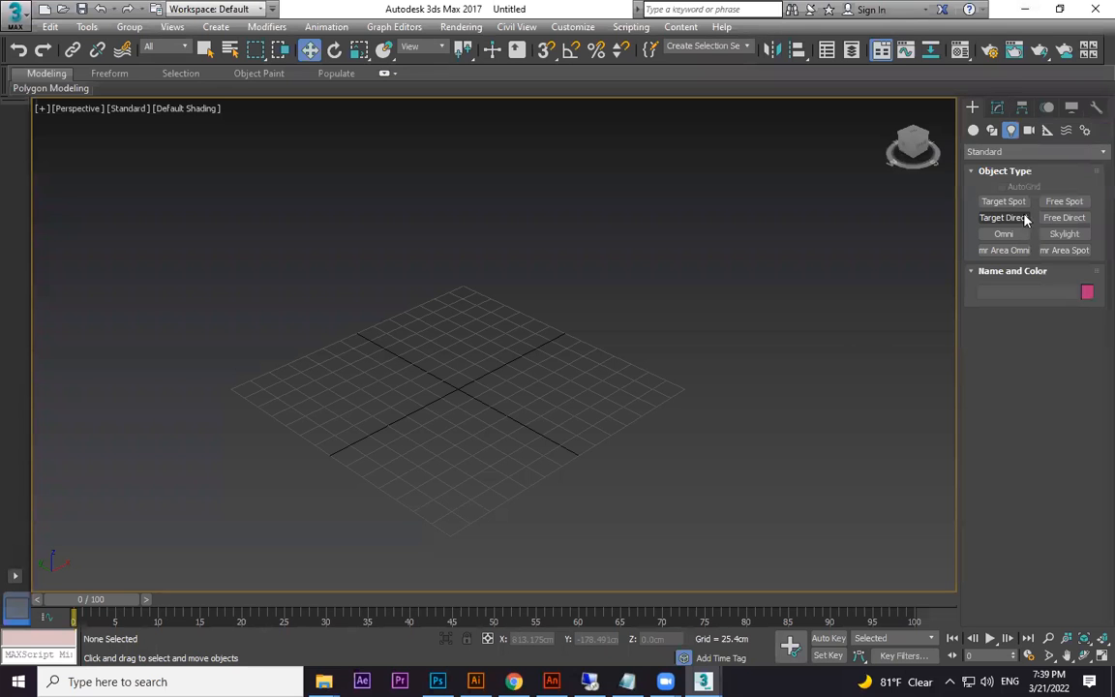
{"action": "left_click", "coordinate": [973, 129]}
{"action": "left_click", "coordinate": [988, 152]}
{"action": "left_click", "coordinate": [983, 169]}
{"action": "left_click", "coordinate": [1004, 201]}
{"action": "left_click_drag", "start_coordinate": [467, 335], "coordinate": [314, 417]}
{"action": "left_click", "coordinate": [301, 226]}
{"action": "scroll", "coordinate": [406, 269], "scroll_direction": "up", "scroll_amount": 5}
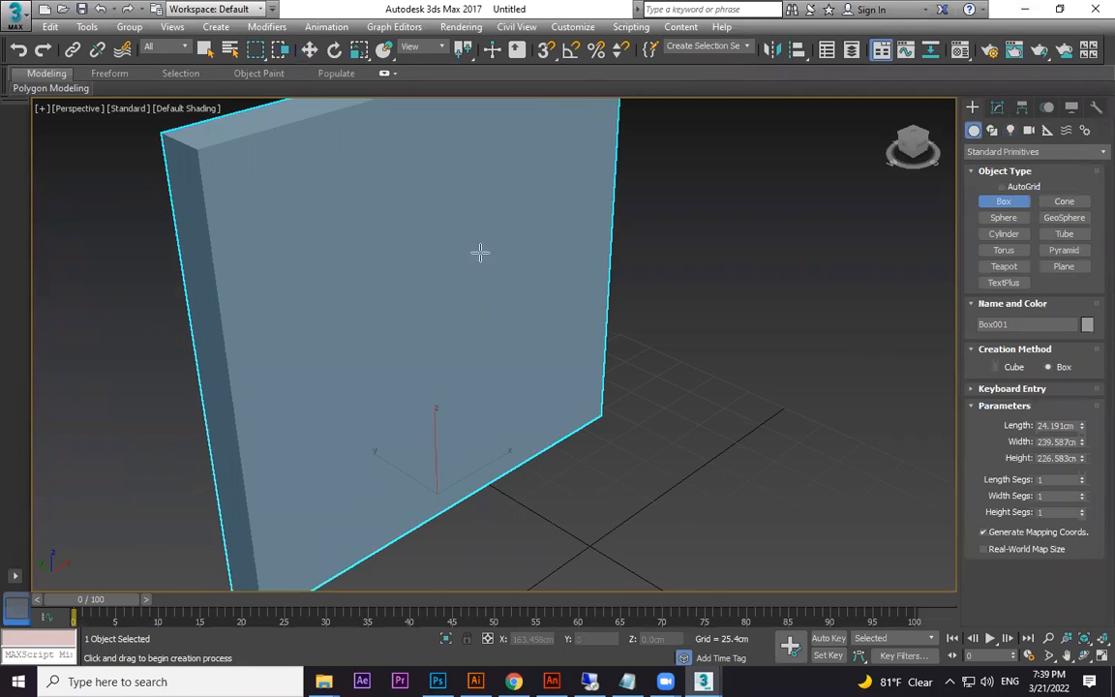
Convert the wall box to an Editable Poly and select its large front polygon.
{"action": "key", "text": "w"}
{"action": "key", "text": "e"}
{"action": "right_click", "coordinate": [552, 267]}
{"action": "mouse_move", "coordinate": [624, 442]}
{"action": "left_click", "coordinate": [754, 448]}
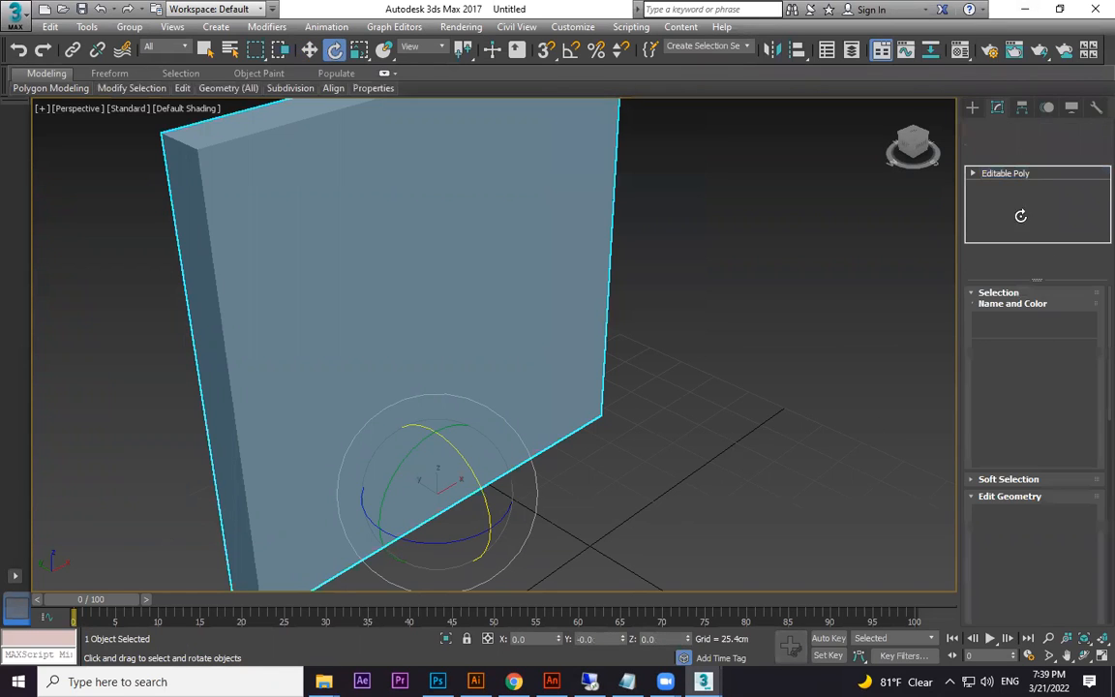
{"action": "left_click", "coordinate": [1051, 312]}
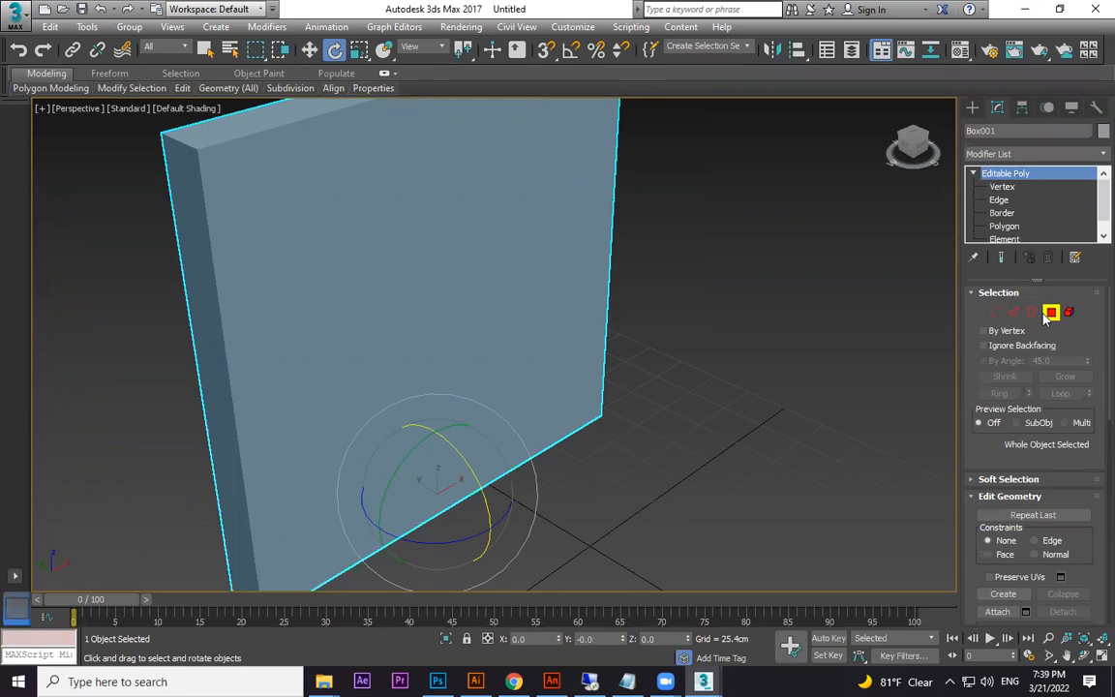
{"action": "left_click", "coordinate": [502, 288]}
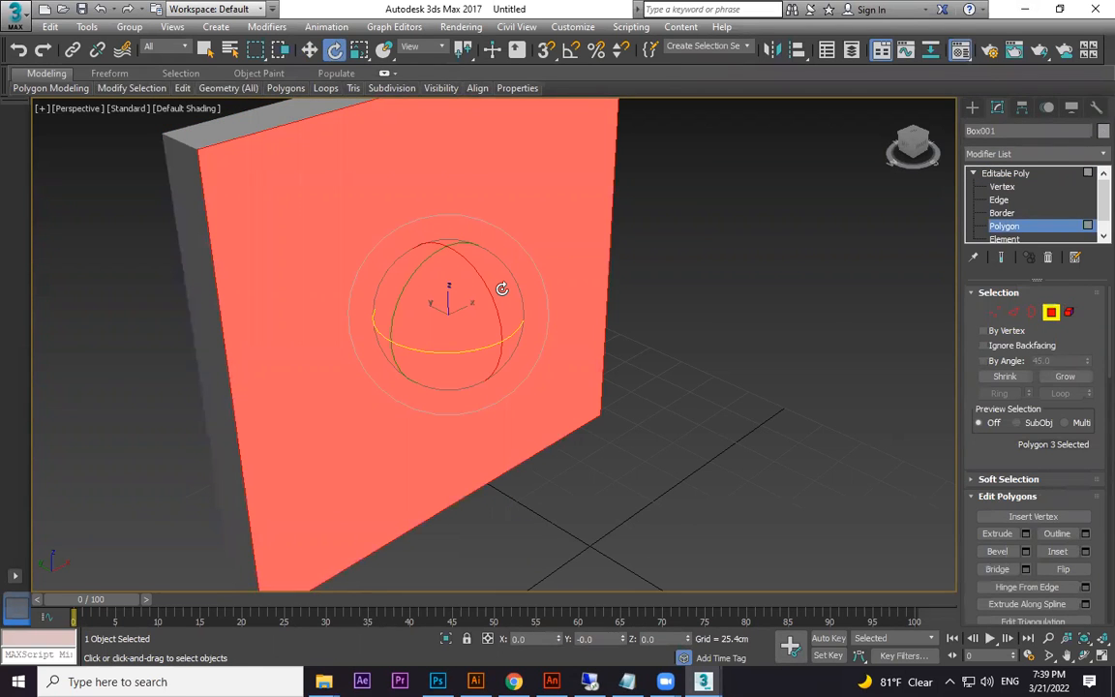
Load texture-of-the-brick-vector-8836757.jpg as the first material's diffuse bitmap, show it in the viewport, and assign the material to the selected face.
{"action": "key", "text": "m"}
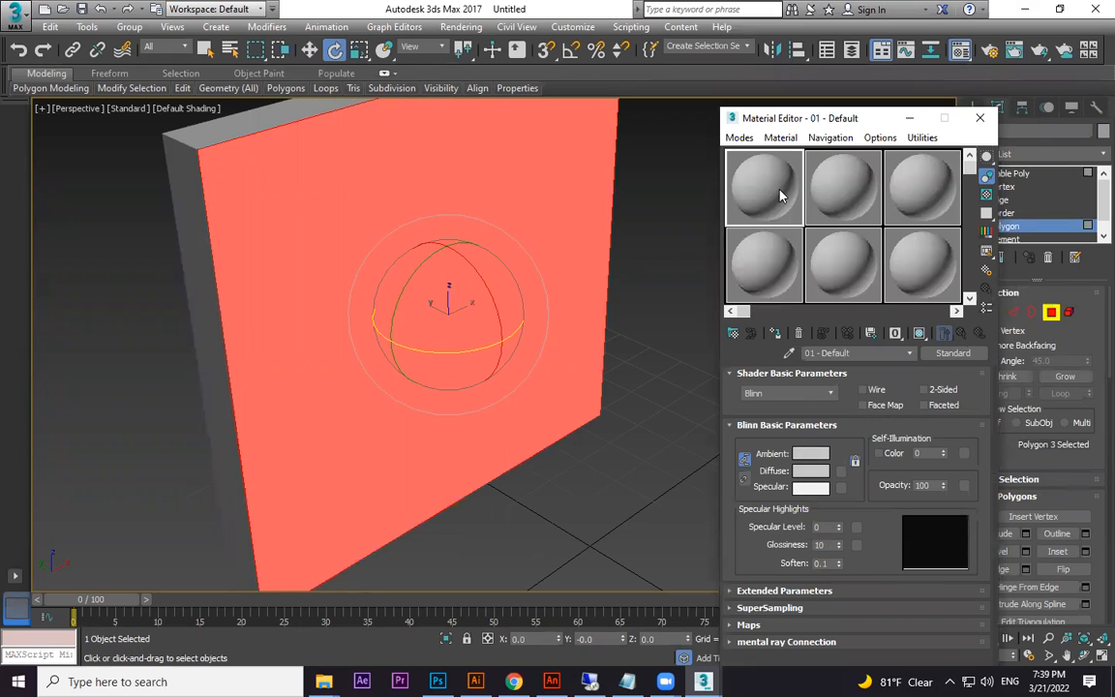
{"action": "left_click", "coordinate": [841, 474]}
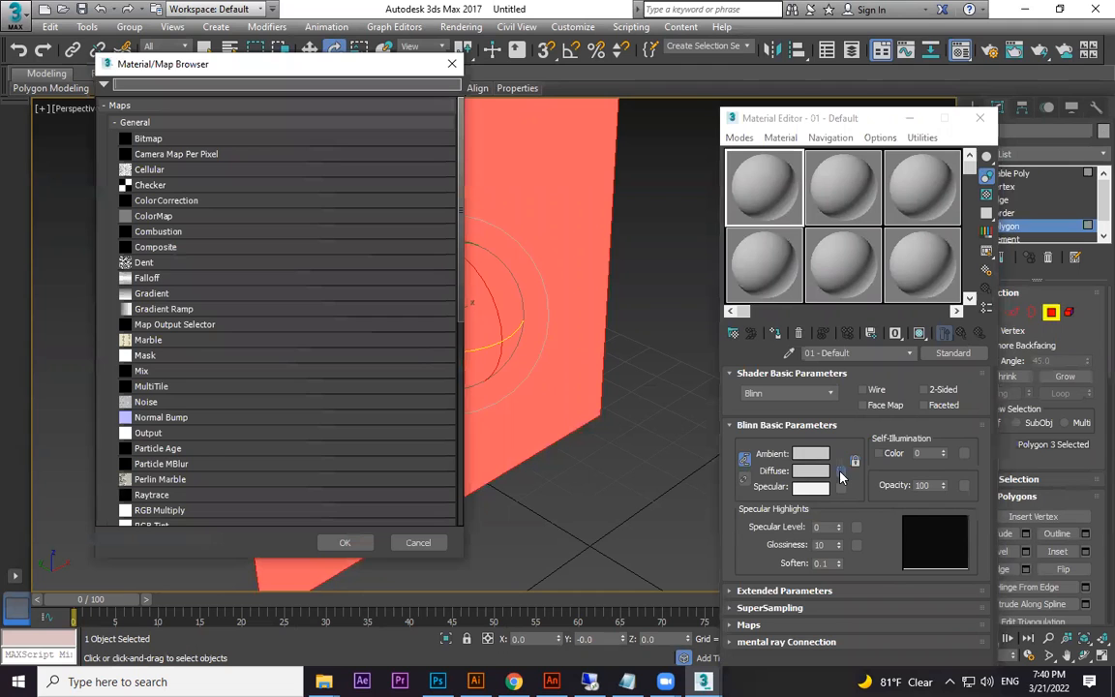
{"action": "double_click", "coordinate": [159, 139]}
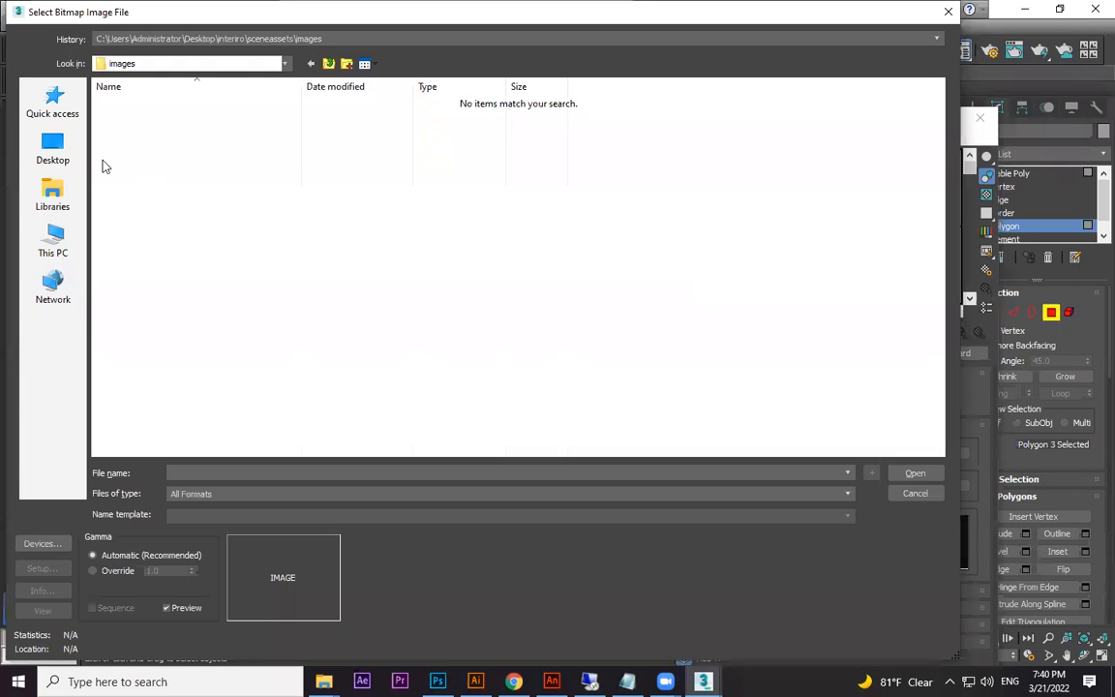
{"action": "left_click", "coordinate": [53, 147]}
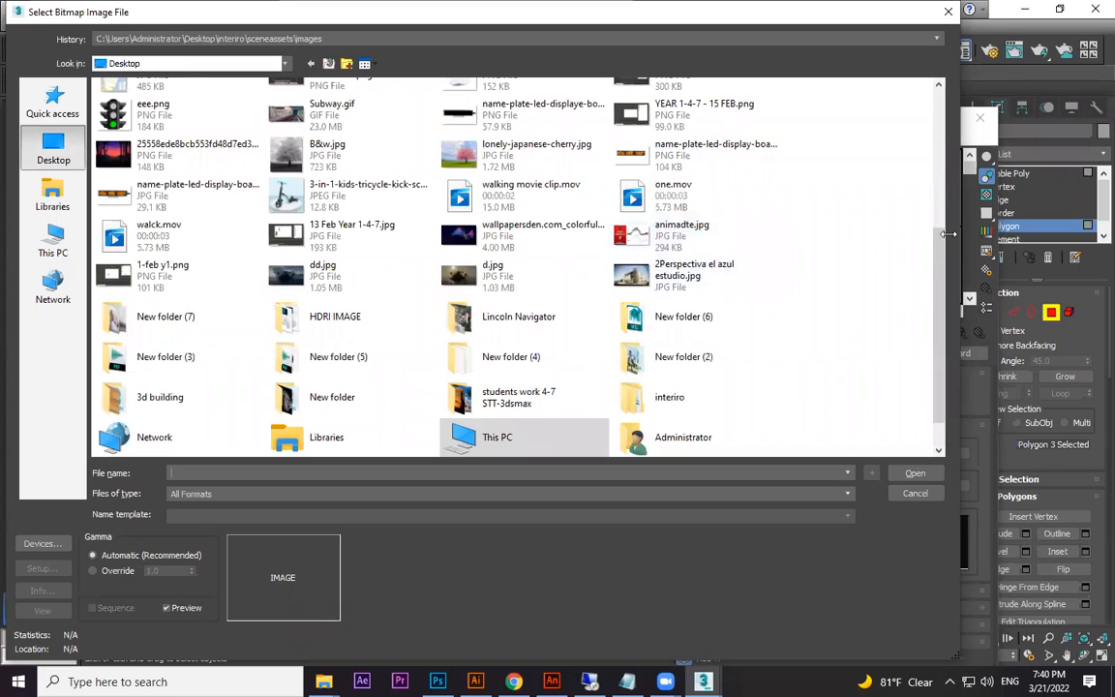
{"action": "scroll", "coordinate": [939, 346], "scroll_direction": "down", "scroll_amount": 1}
{"action": "scroll", "coordinate": [914, 149], "scroll_direction": "up", "scroll_amount": 8}
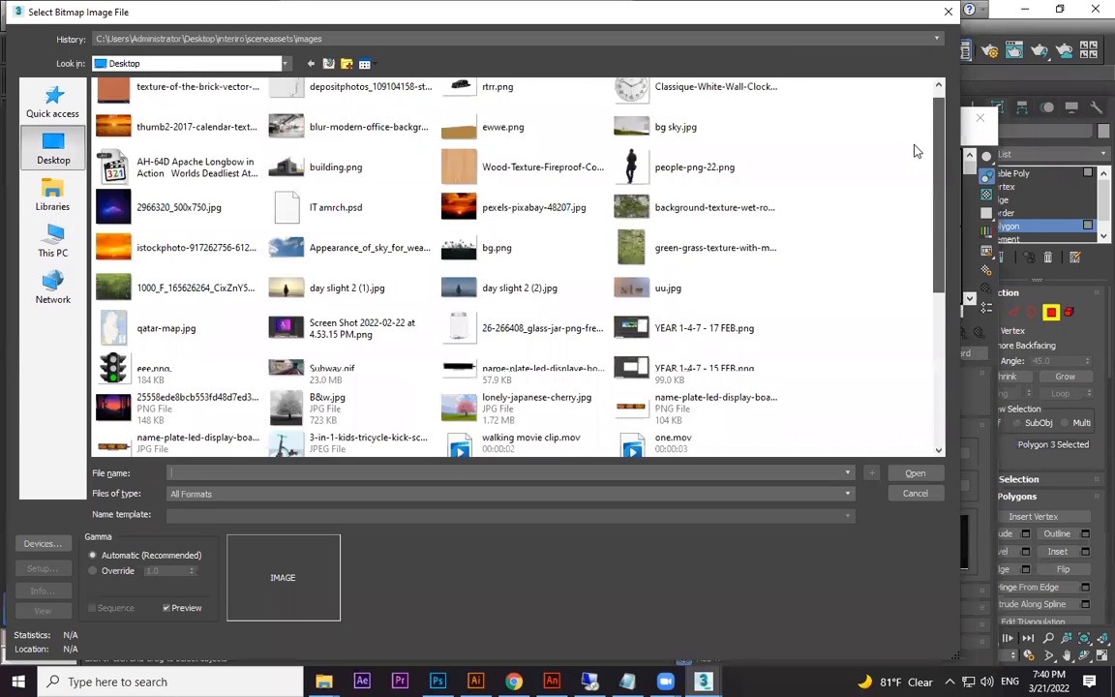
{"action": "double_click", "coordinate": [174, 108]}
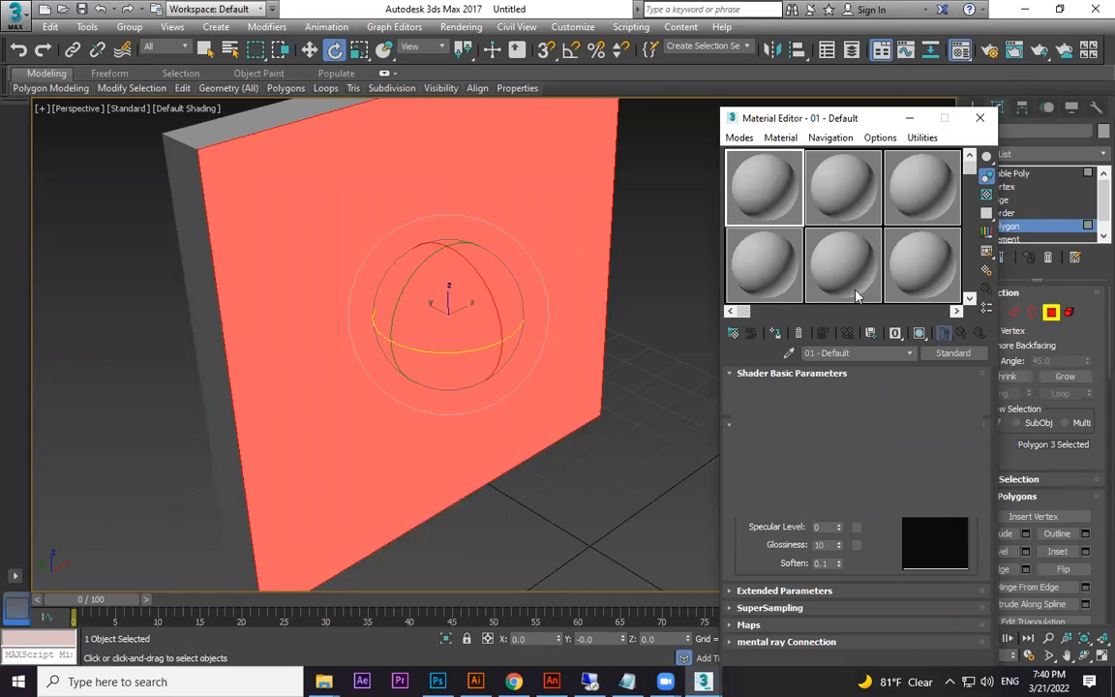
{"action": "left_click", "coordinate": [921, 336]}
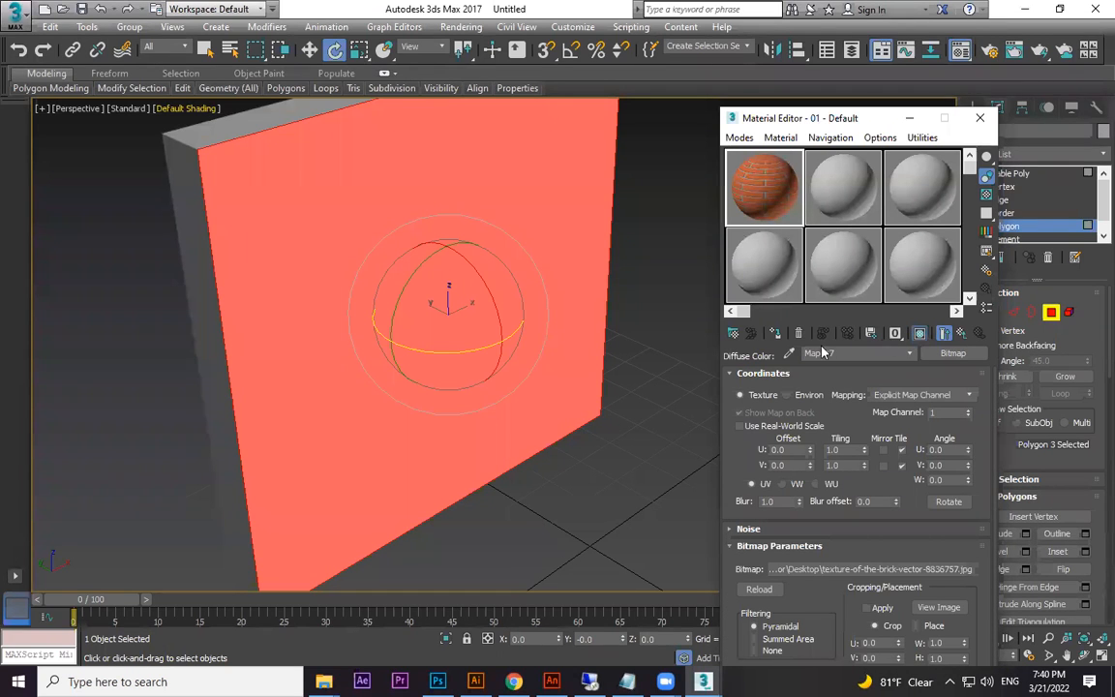
{"action": "left_click", "coordinate": [779, 334]}
Test-render the brick-textured wall face from a close angled view.
{"action": "middle_click_drag", "start_coordinate": [652, 361], "coordinate": [654, 378]}
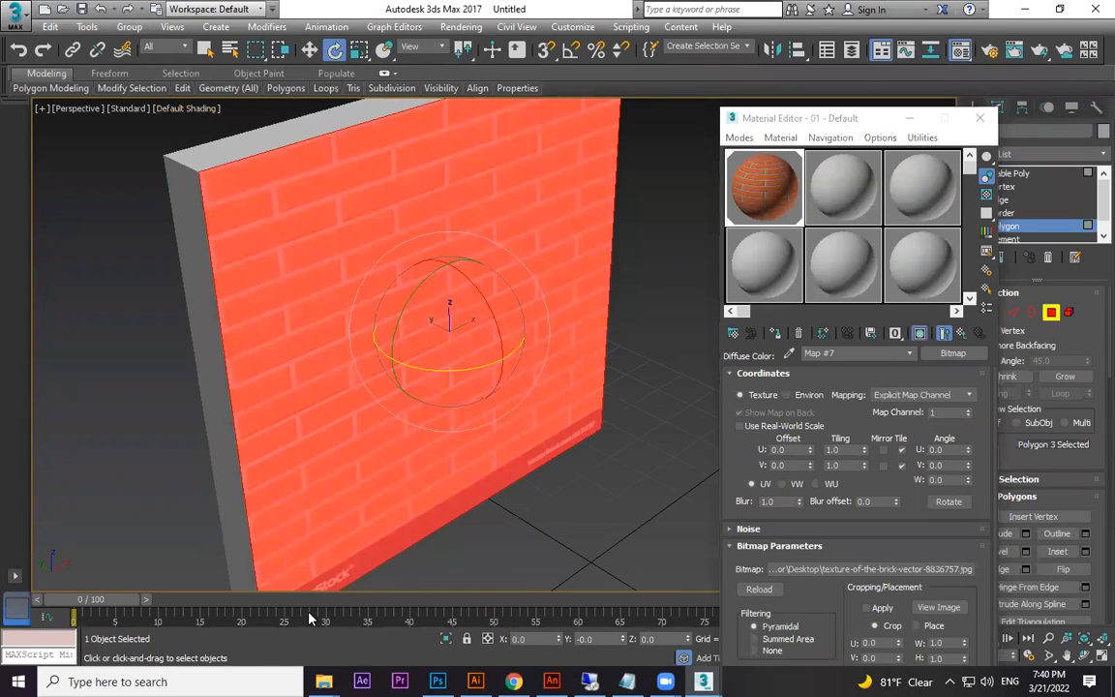
{"action": "middle_click_drag", "start_coordinate": [436, 515], "coordinate": [488, 400], "text": "alt"}
{"action": "scroll", "coordinate": [467, 366], "scroll_direction": "up", "scroll_amount": 5}
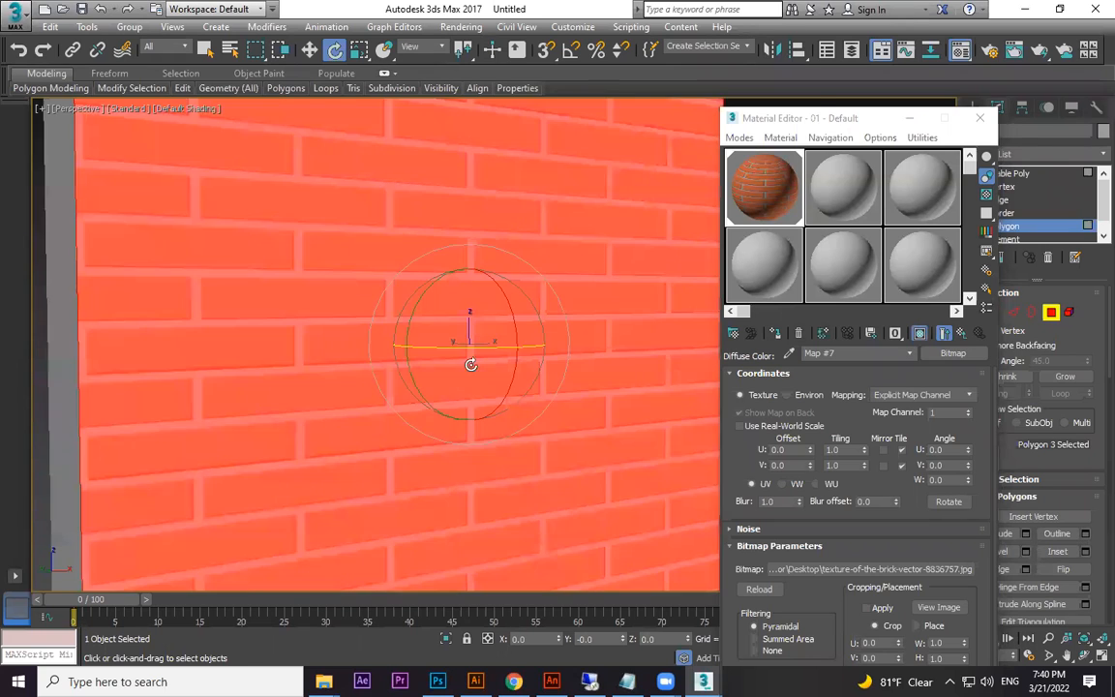
{"action": "key", "text": "shift+q"}
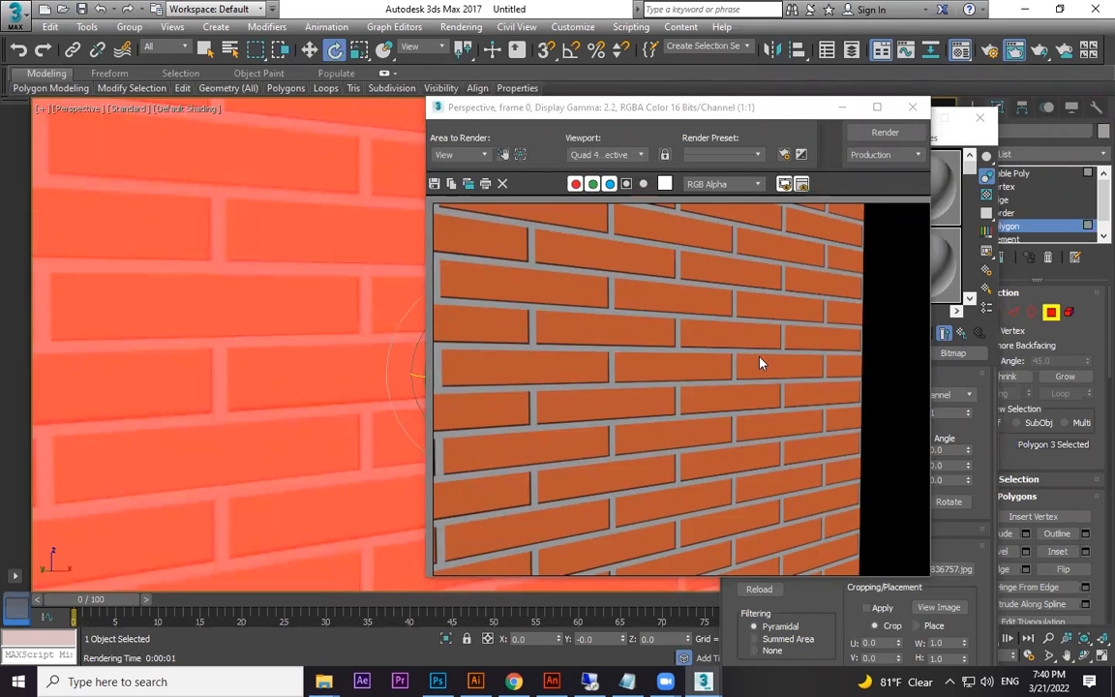
Enable the first material's Bump map and load texture-of-the-brick-vector-8836757.jpg into it as a bitmap.
{"action": "left_click", "coordinate": [912, 106]}
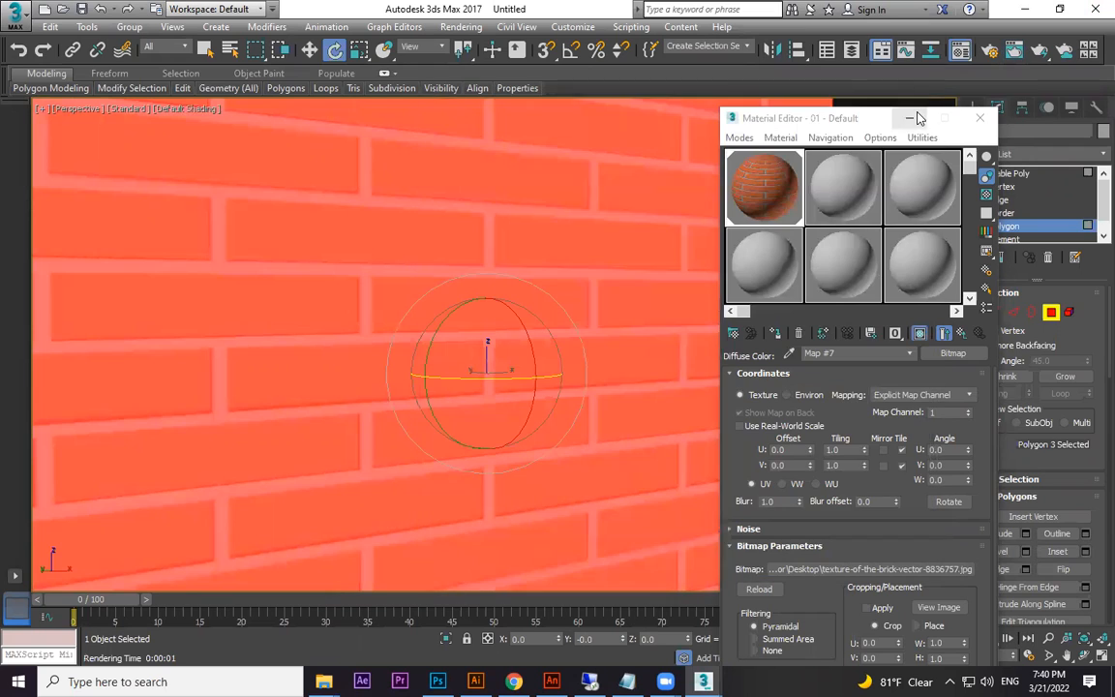
{"action": "left_click", "coordinate": [964, 335]}
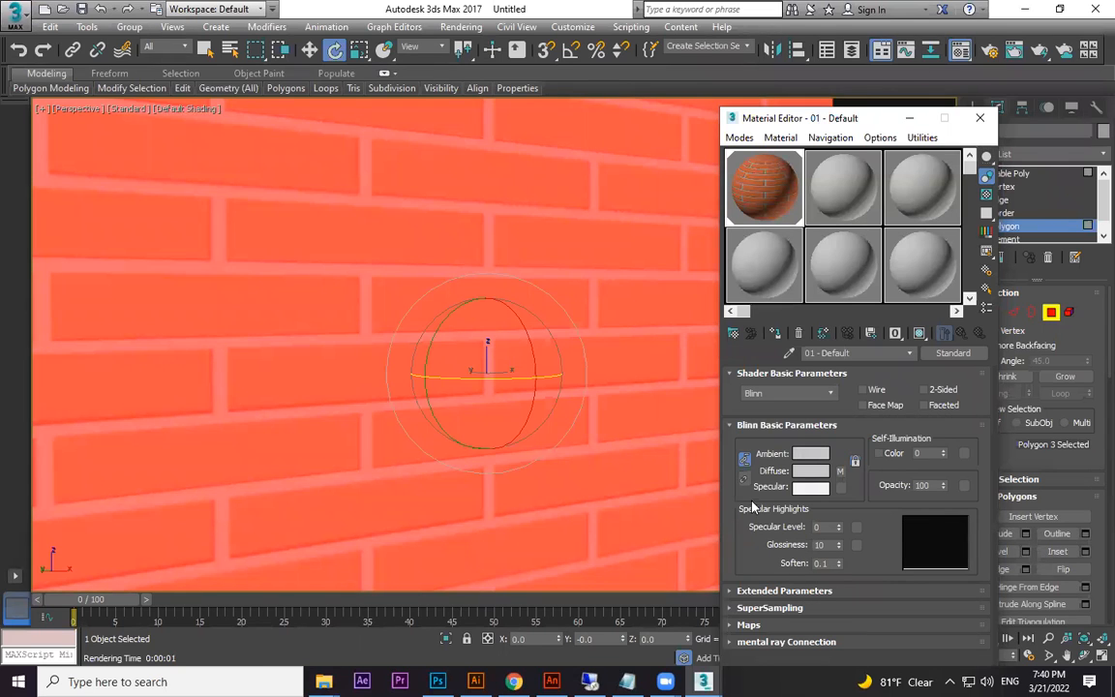
{"action": "left_click_drag", "start_coordinate": [779, 117], "coordinate": [802, 11]}
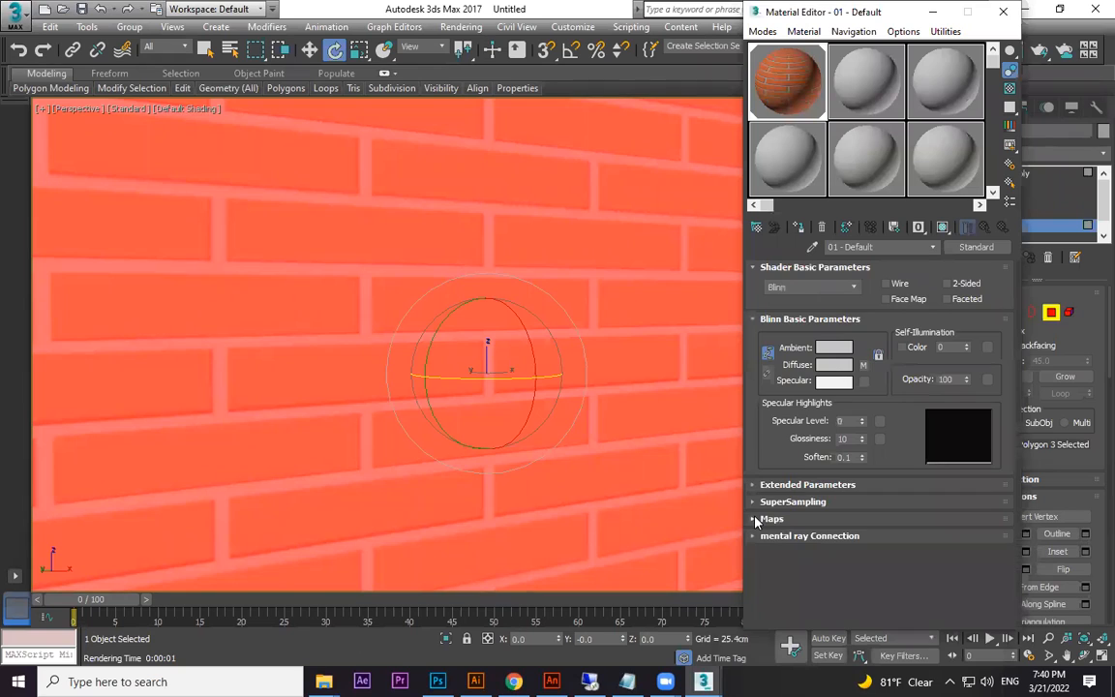
{"action": "left_click", "coordinate": [771, 519]}
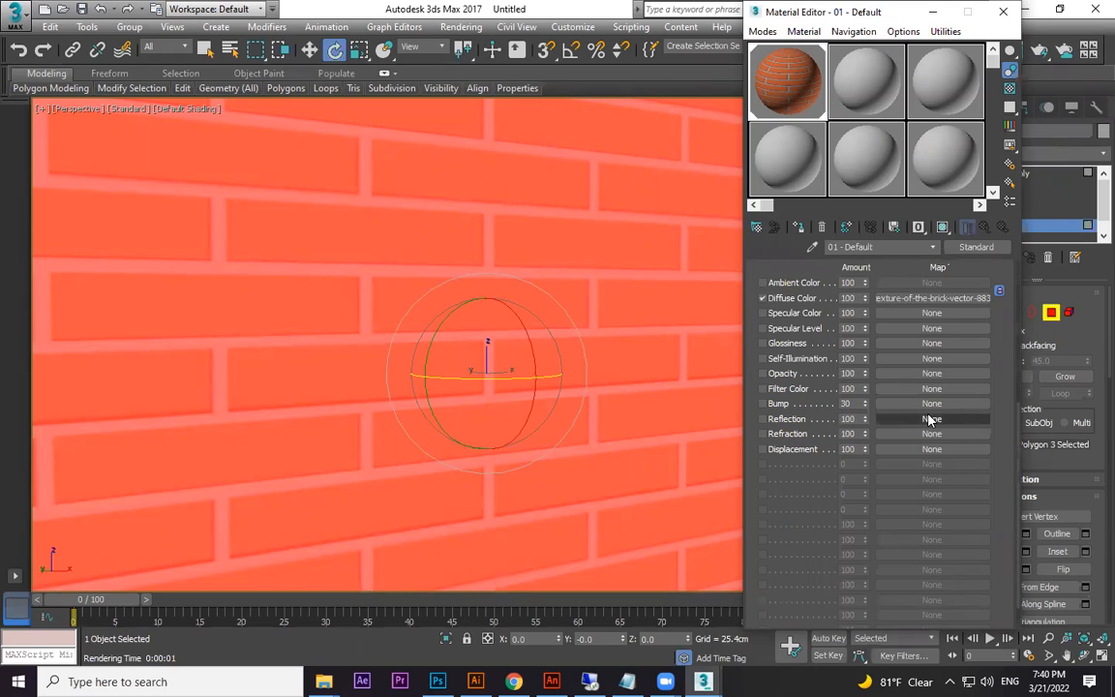
{"action": "left_click", "coordinate": [780, 406]}
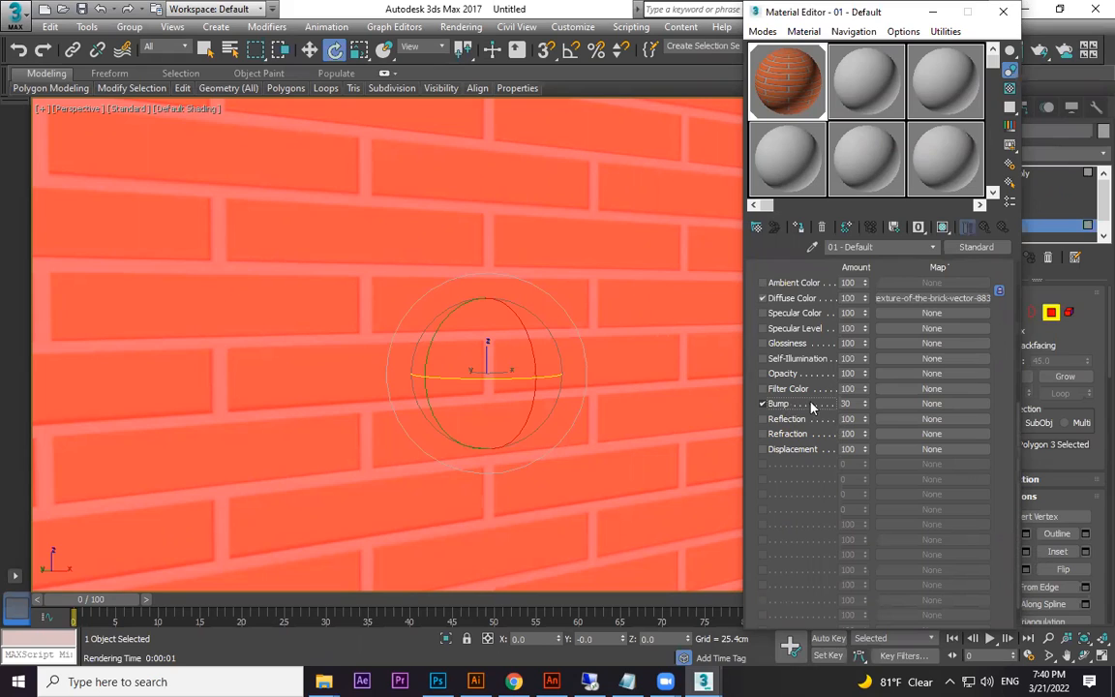
{"action": "left_click", "coordinate": [932, 404]}
{"action": "double_click", "coordinate": [151, 139]}
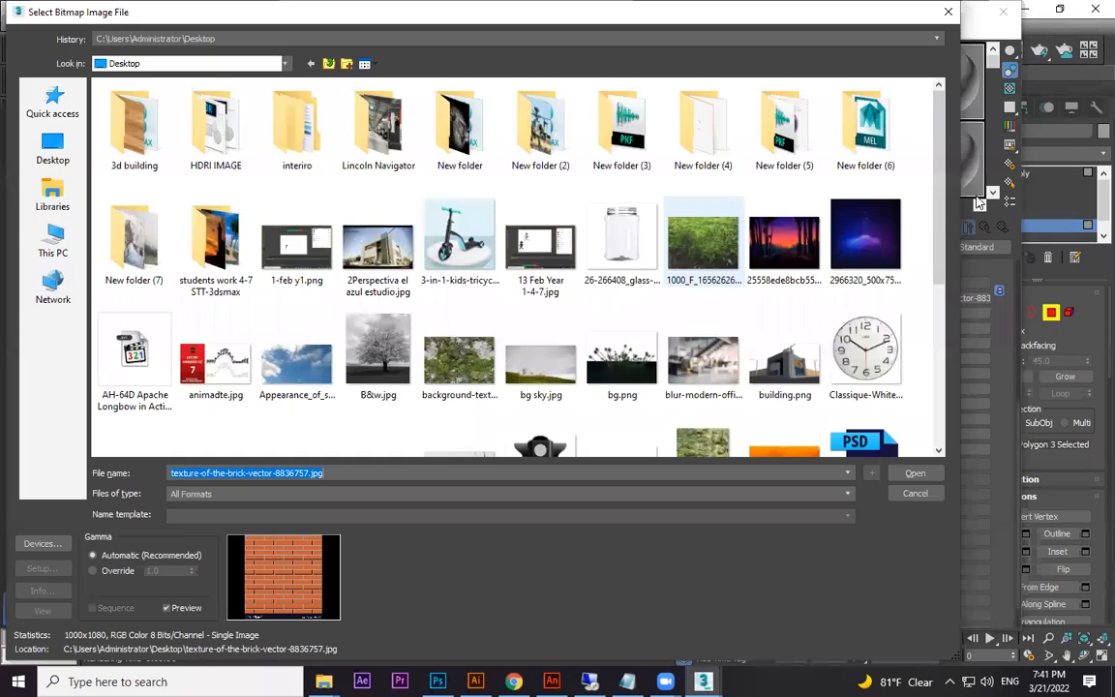
{"action": "left_click_drag", "start_coordinate": [941, 236], "coordinate": [949, 210]}
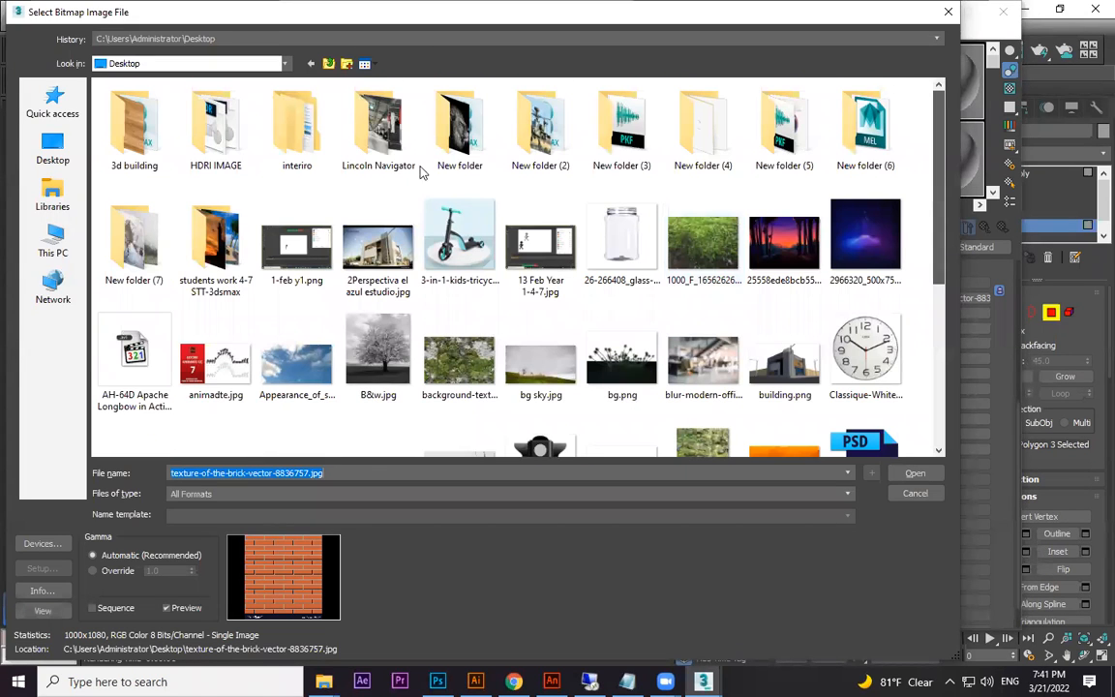
{"action": "scroll", "coordinate": [853, 335], "scroll_direction": "down", "scroll_amount": 3}
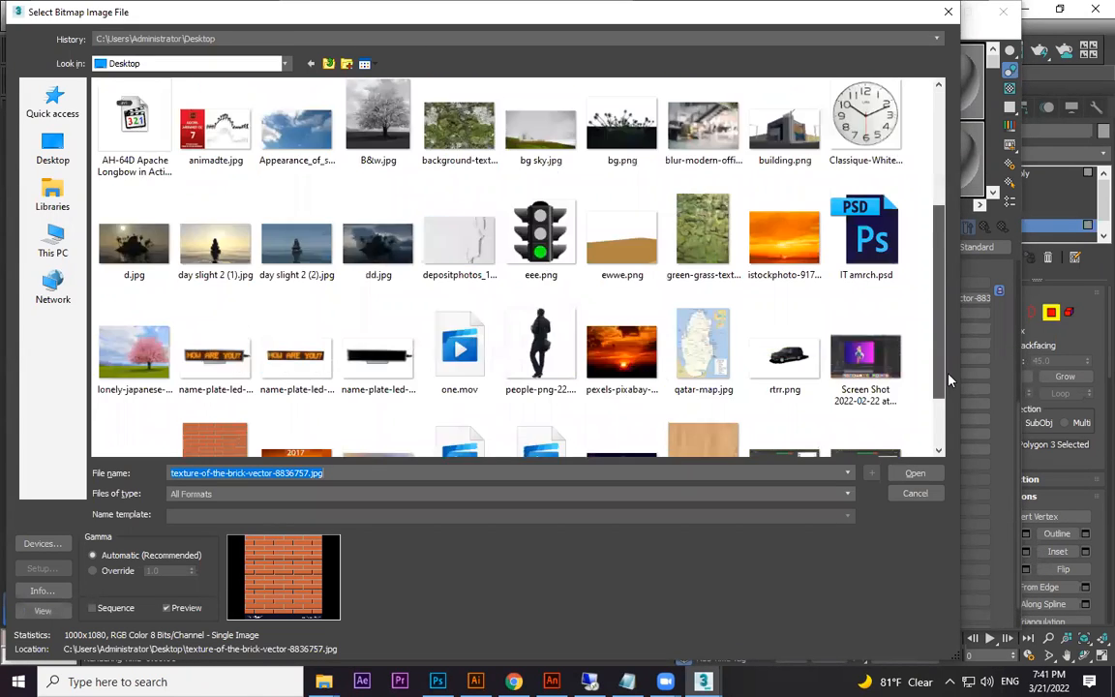
{"action": "double_click", "coordinate": [218, 387]}
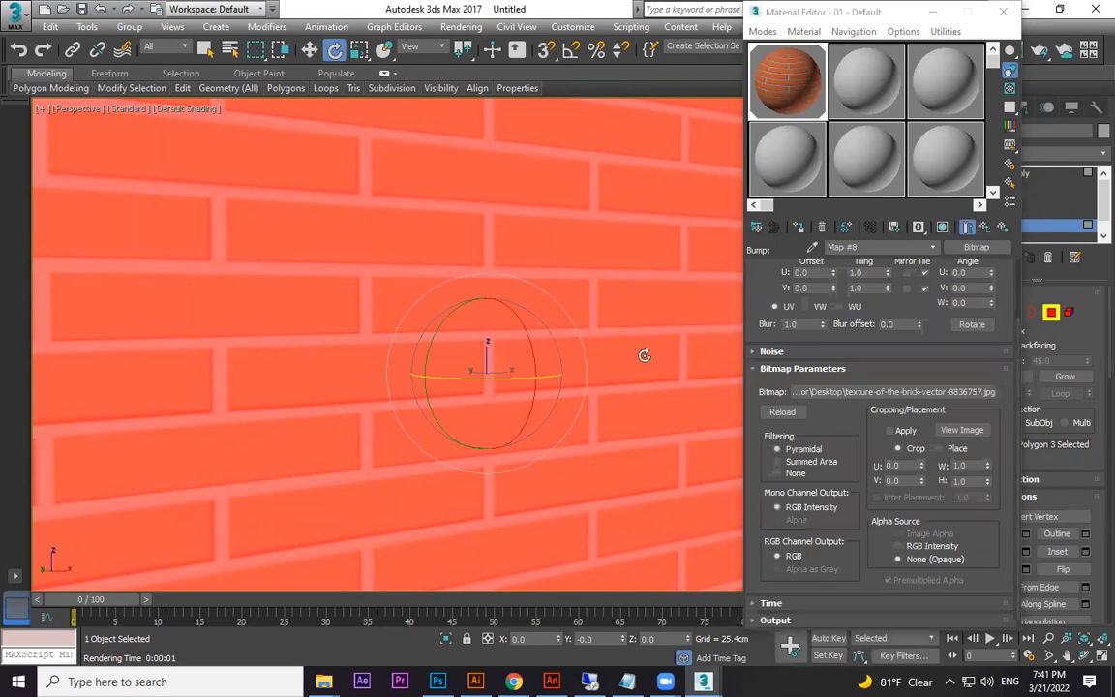
{"action": "left_click", "coordinate": [183, 113]}
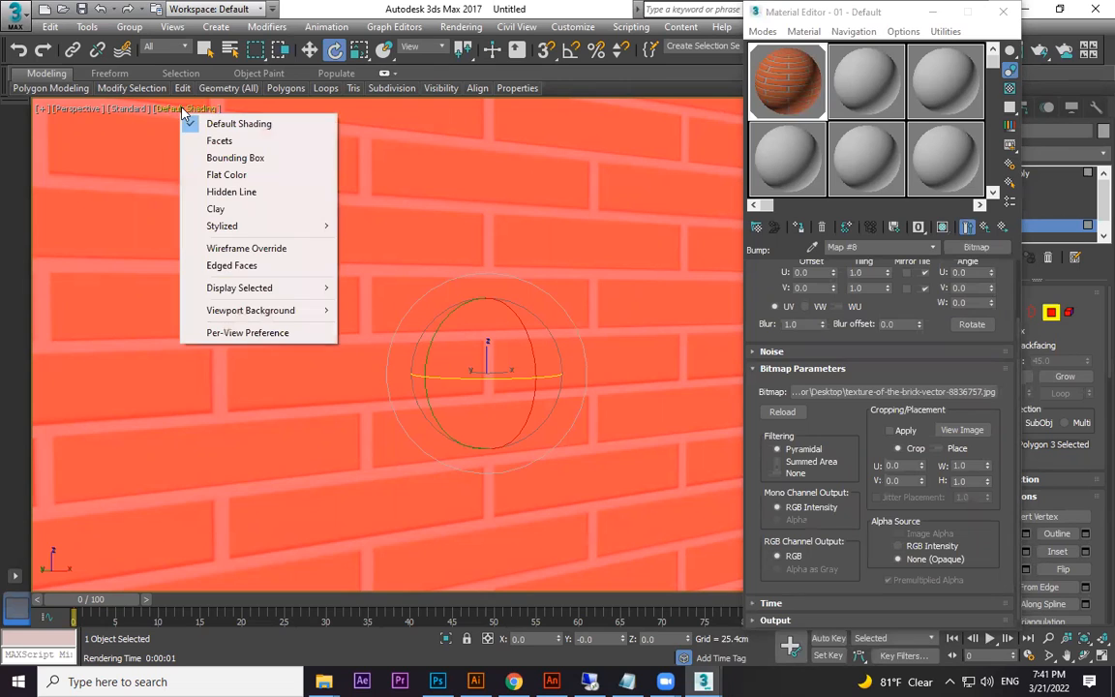
Try different brick bump strengths, including 0 and 126, in an enlarged material preview and set the Bump amount to 182.
{"action": "left_click", "coordinate": [985, 227]}
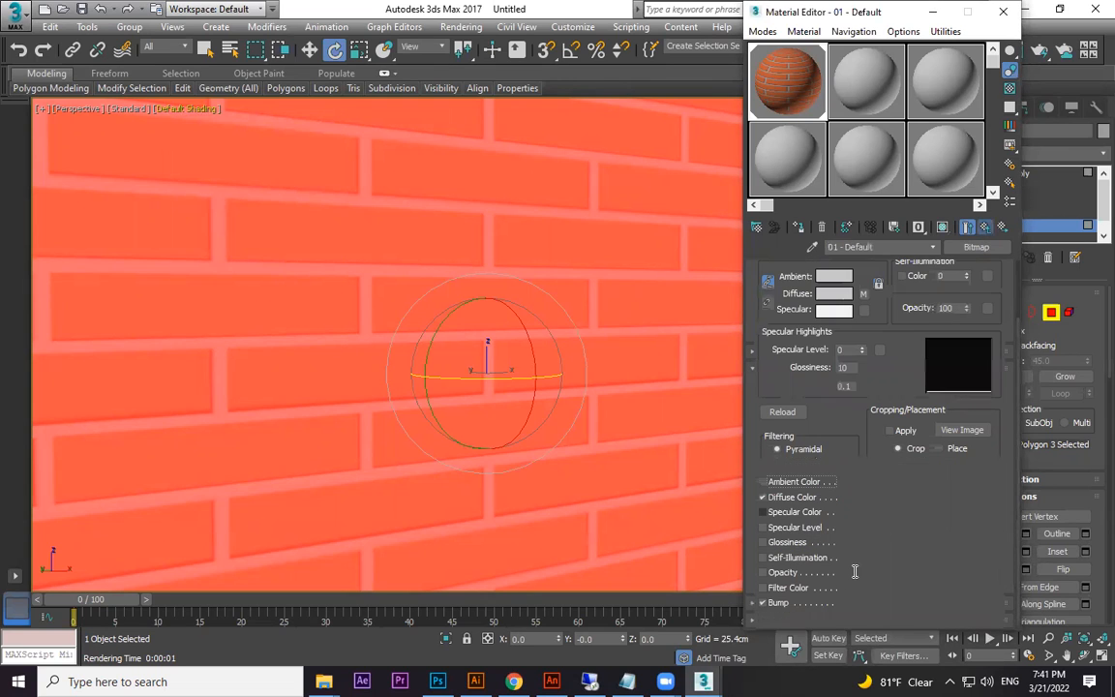
{"action": "left_click_drag", "start_coordinate": [867, 606], "coordinate": [858, 533]}
{"action": "double_click", "coordinate": [797, 110]}
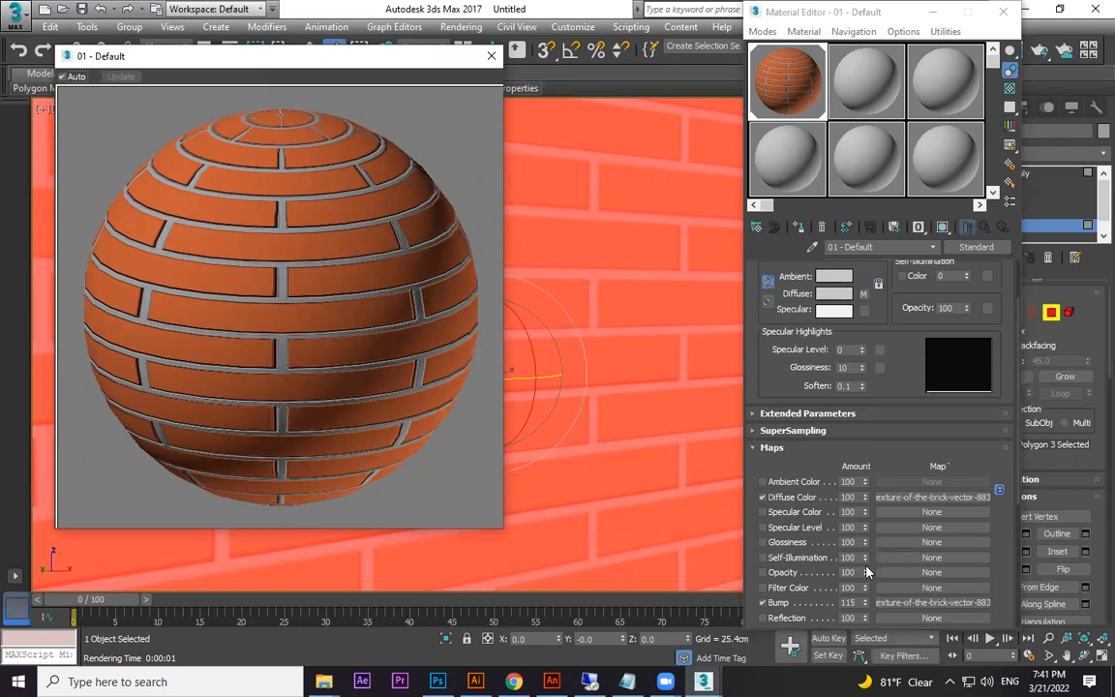
{"action": "right_click", "coordinate": [865, 604]}
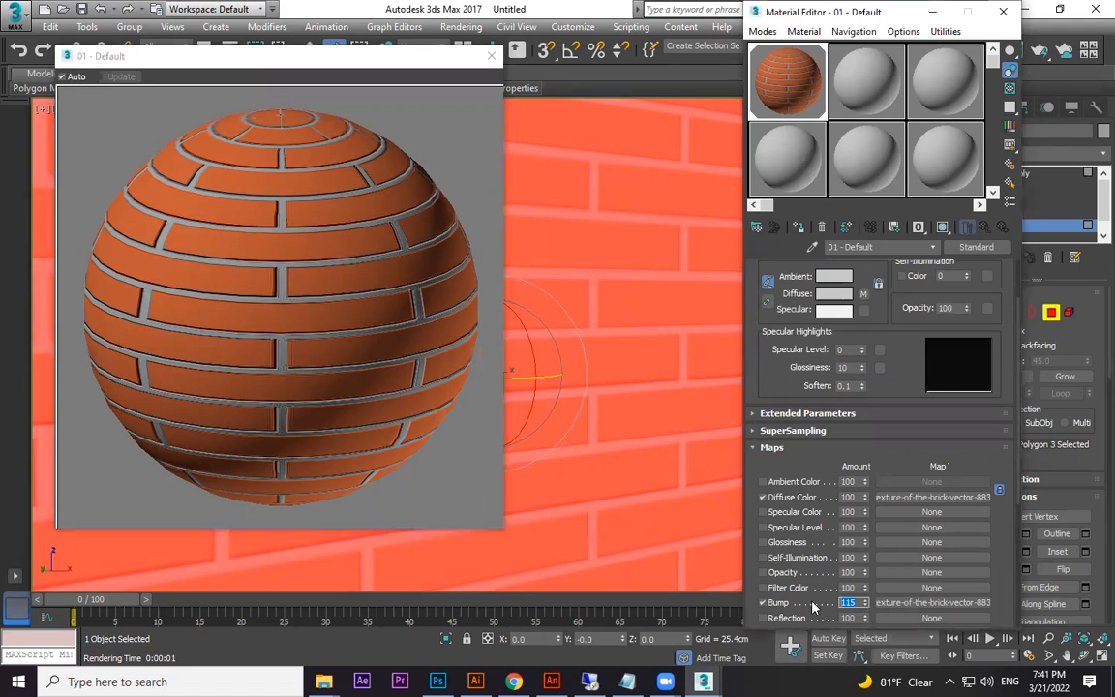
{"action": "left_click", "coordinate": [853, 588]}
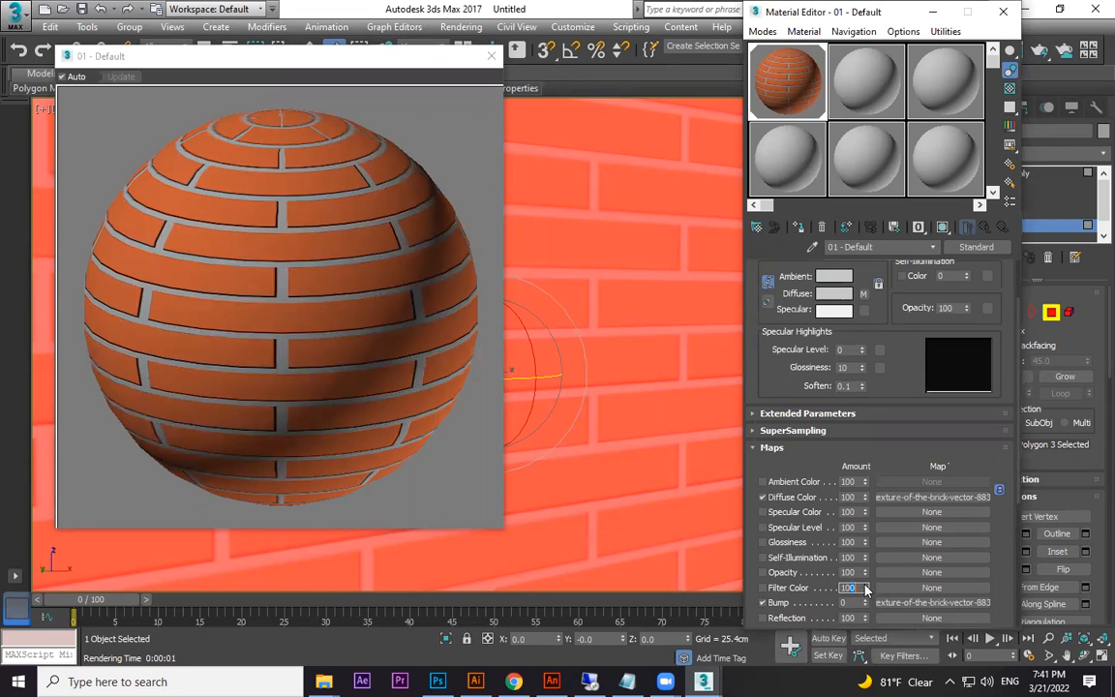
{"action": "left_click_drag", "start_coordinate": [864, 604], "coordinate": [879, 505]}
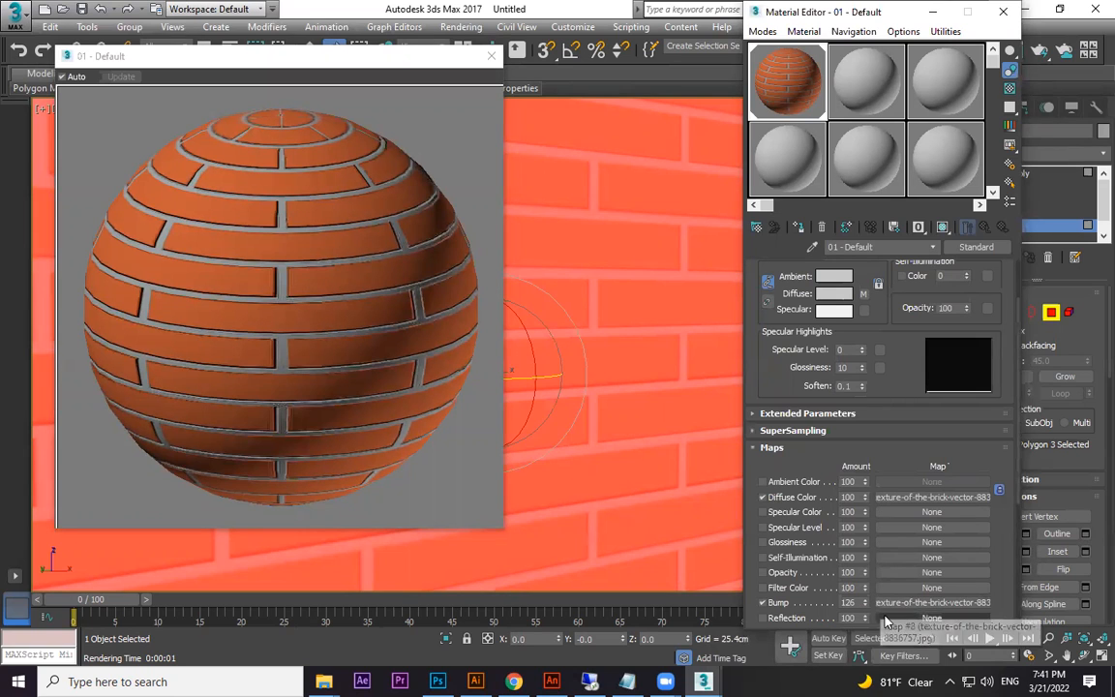
{"action": "left_click_drag", "start_coordinate": [868, 607], "coordinate": [872, 557]}
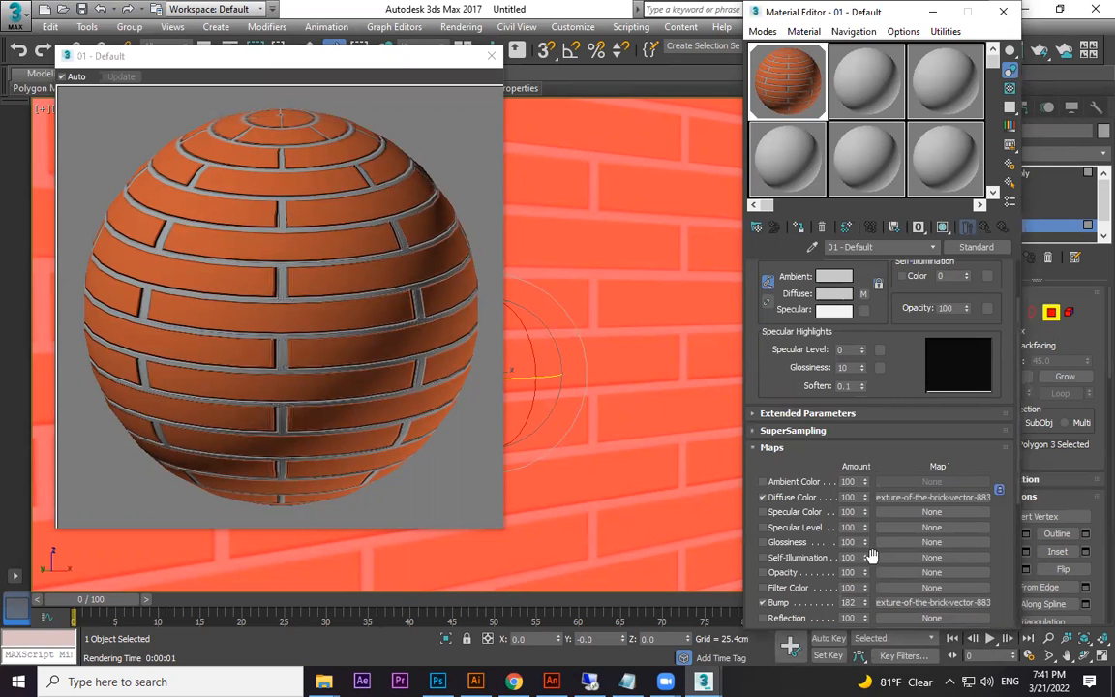
{"action": "left_click", "coordinate": [491, 55]}
Test-render the wall with the brick bump and look over the bump bitmap's parameters.
{"action": "key", "text": "shift+q"}
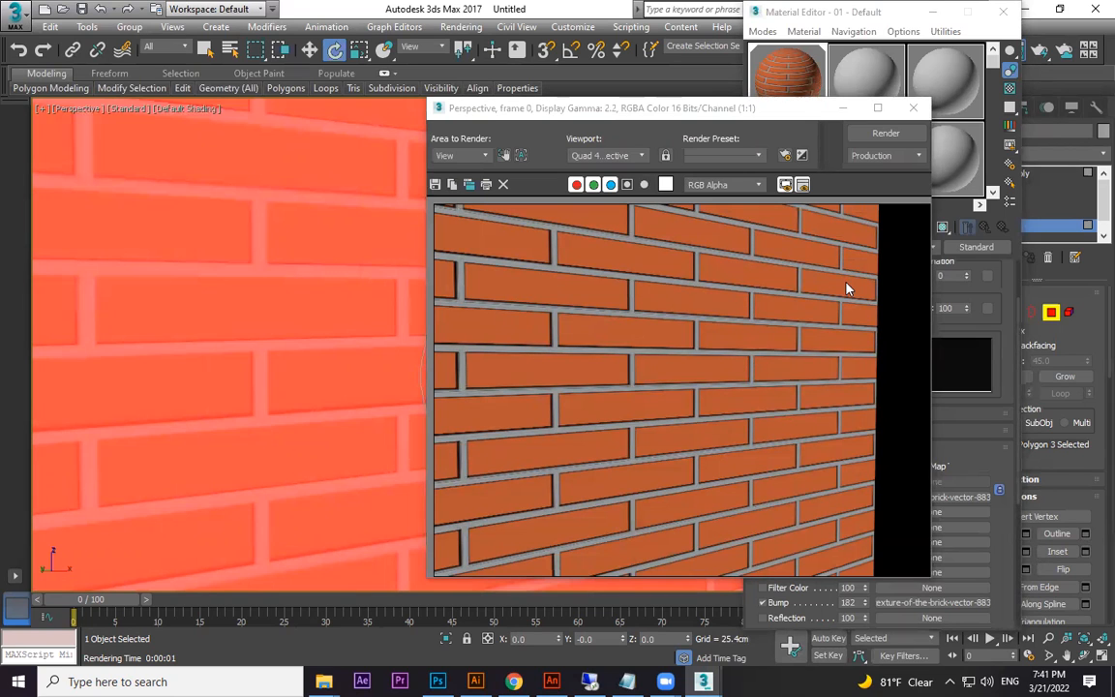
{"action": "left_click", "coordinate": [913, 108]}
{"action": "left_click", "coordinate": [772, 602]}
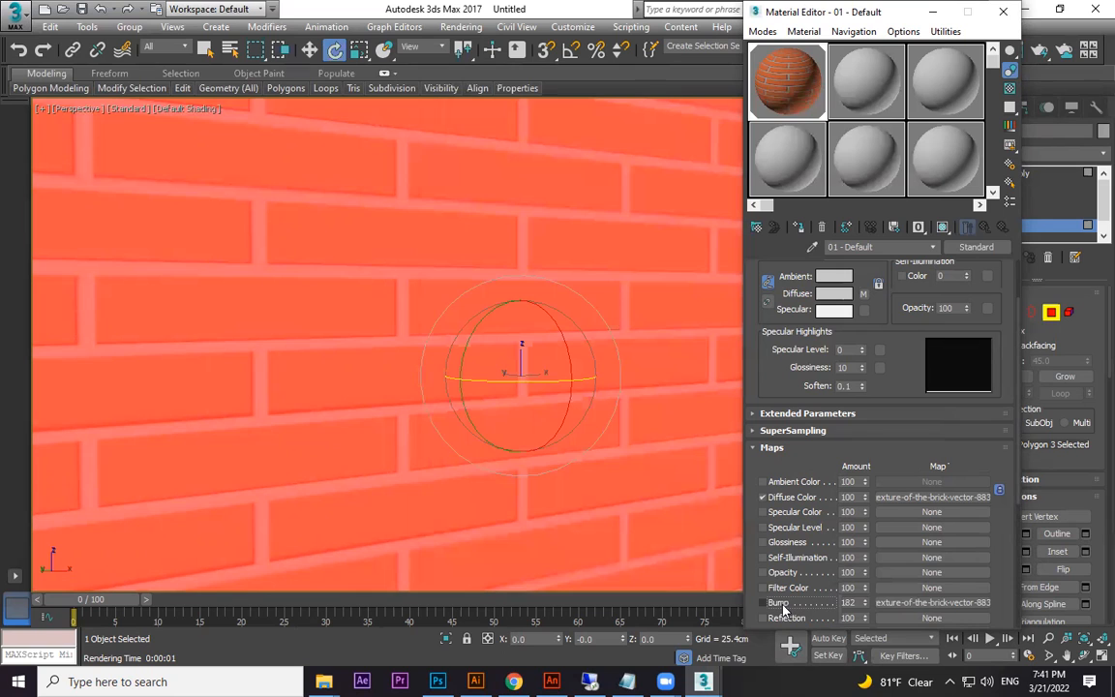
{"action": "left_click", "coordinate": [913, 602]}
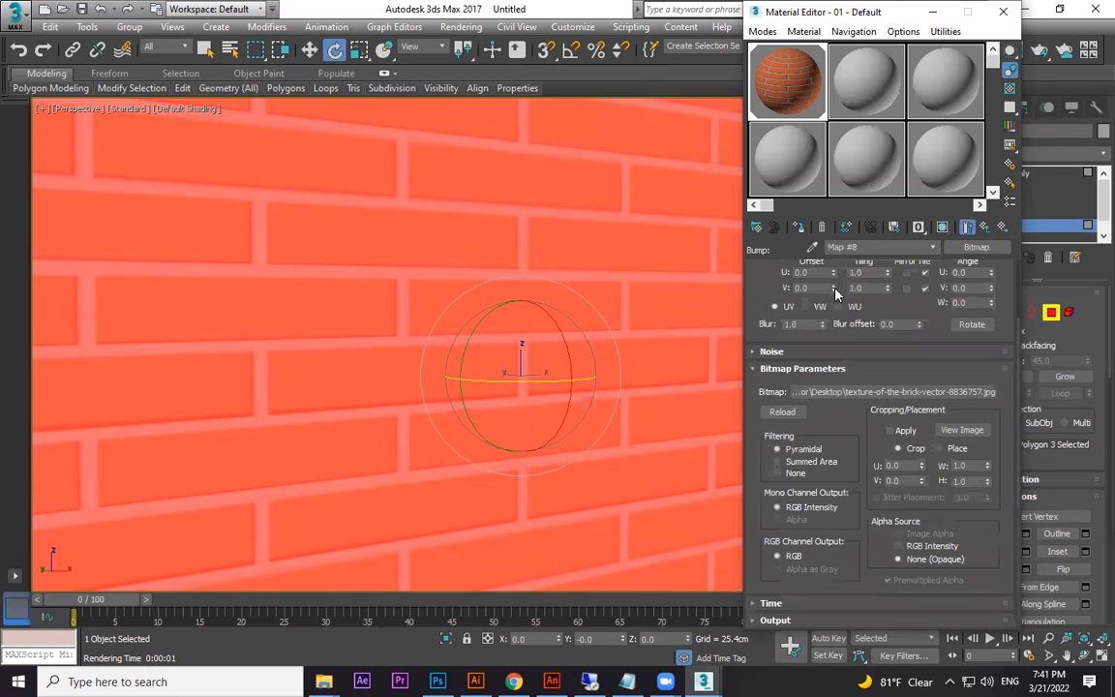
{"action": "left_click", "coordinate": [985, 229]}
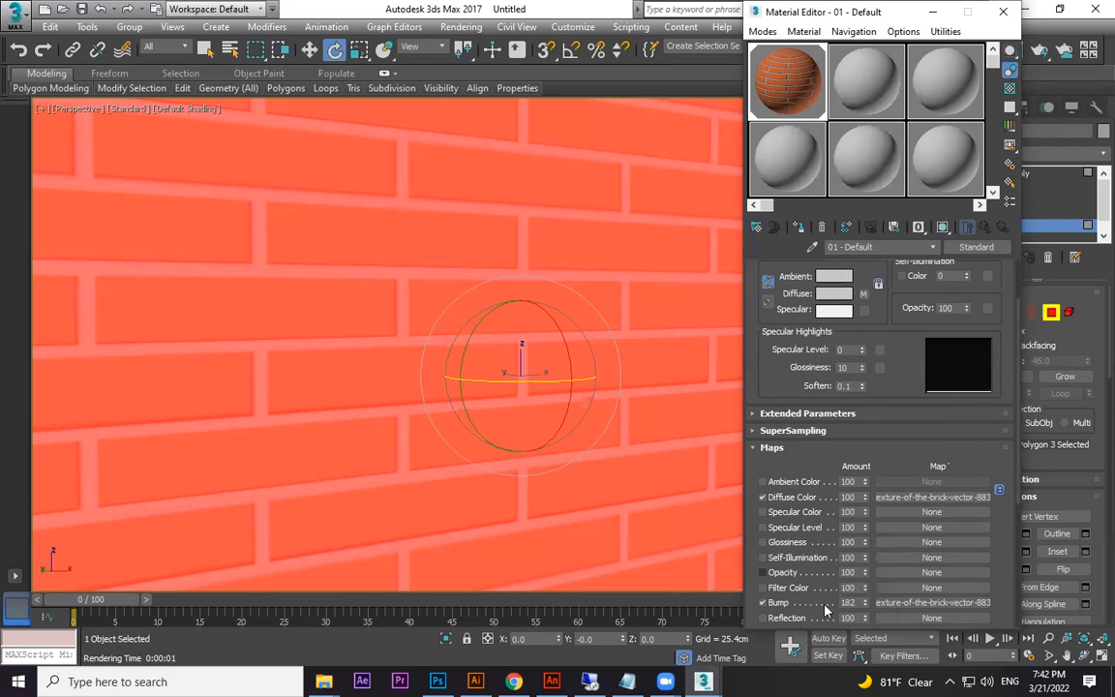
Clear the first material's bump map and load the cracked-wall image 111.jpg from New folder (7) as the new Bump bitmap.
{"action": "right_click", "coordinate": [902, 603]}
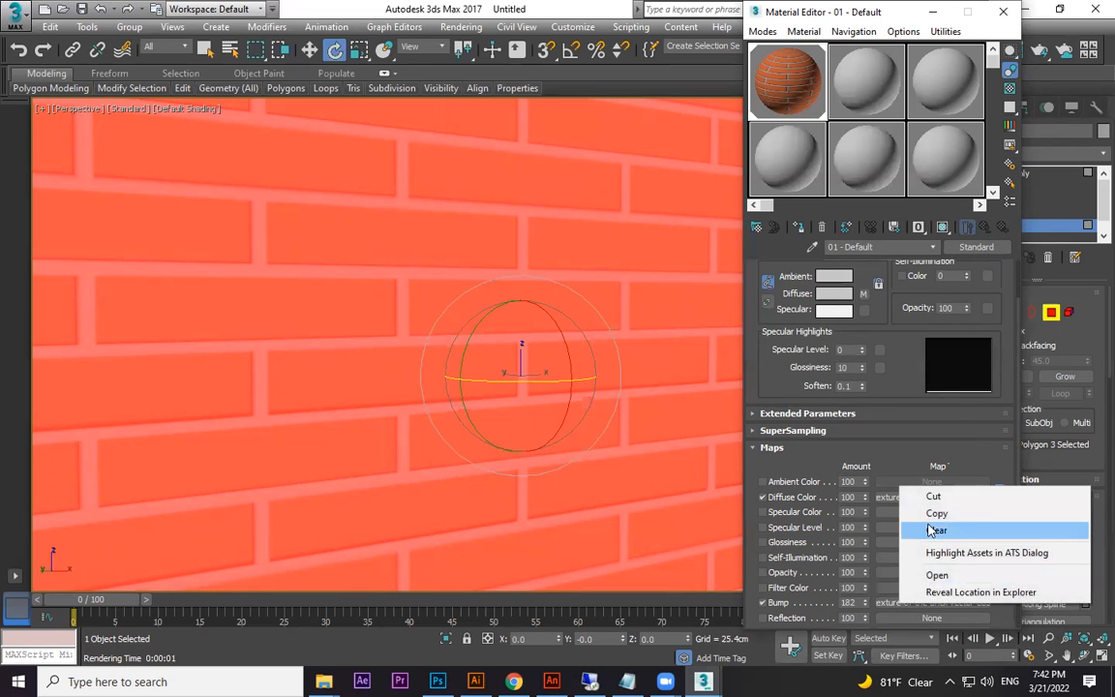
{"action": "left_click", "coordinate": [929, 530]}
{"action": "left_click", "coordinate": [905, 604]}
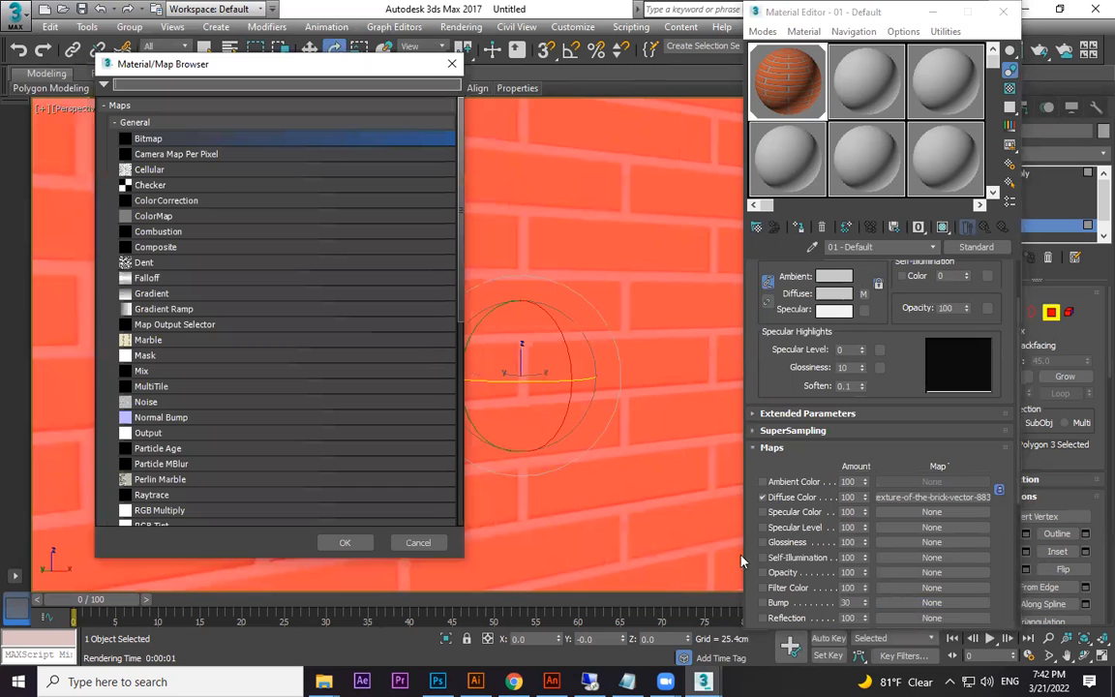
{"action": "key", "text": "Escape"}
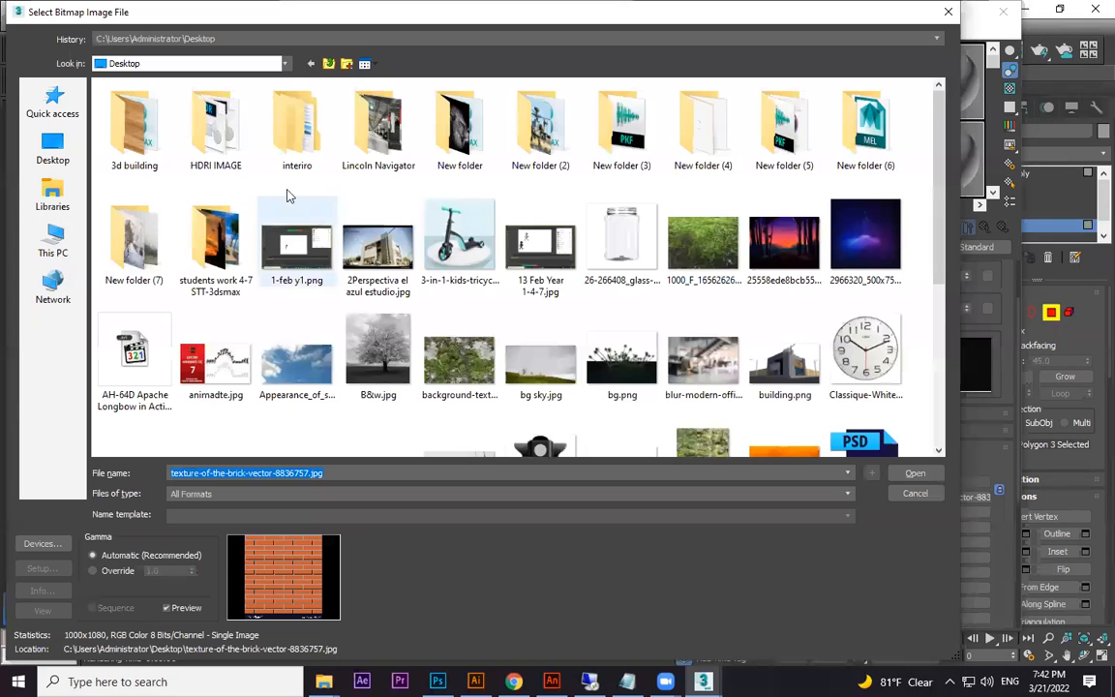
{"action": "left_click_drag", "start_coordinate": [934, 249], "coordinate": [937, 412]}
{"action": "left_click", "coordinate": [443, 169]}
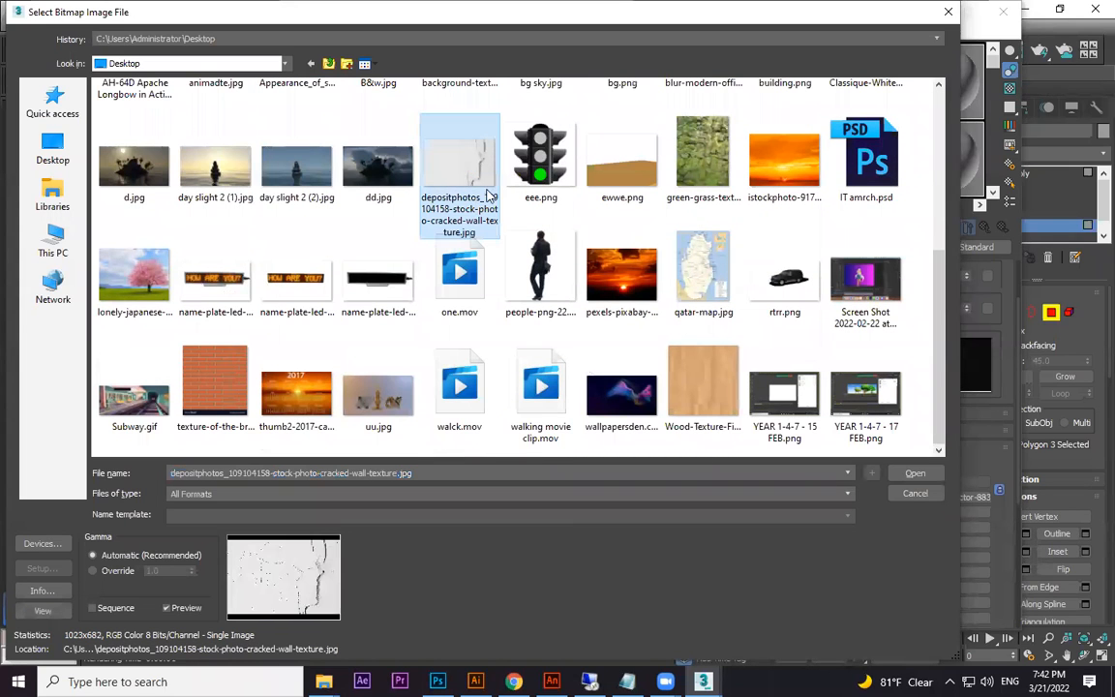
{"action": "scroll", "coordinate": [706, 339], "scroll_direction": "up", "scroll_amount": 5}
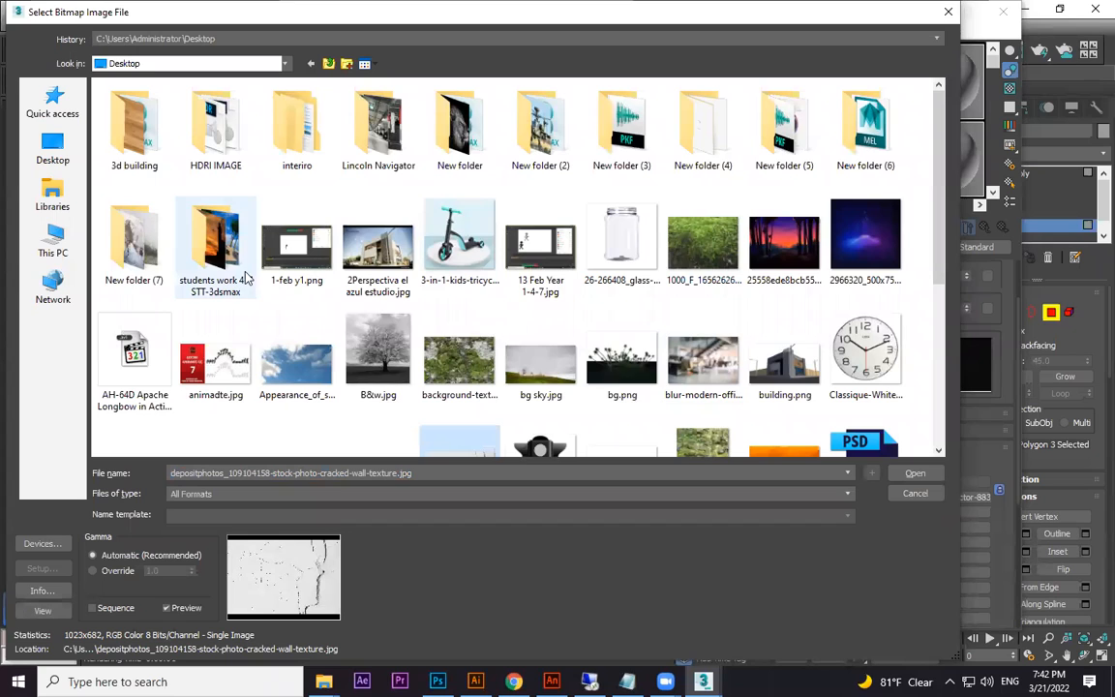
{"action": "double_click", "coordinate": [146, 250]}
{"action": "left_click", "coordinate": [136, 131]}
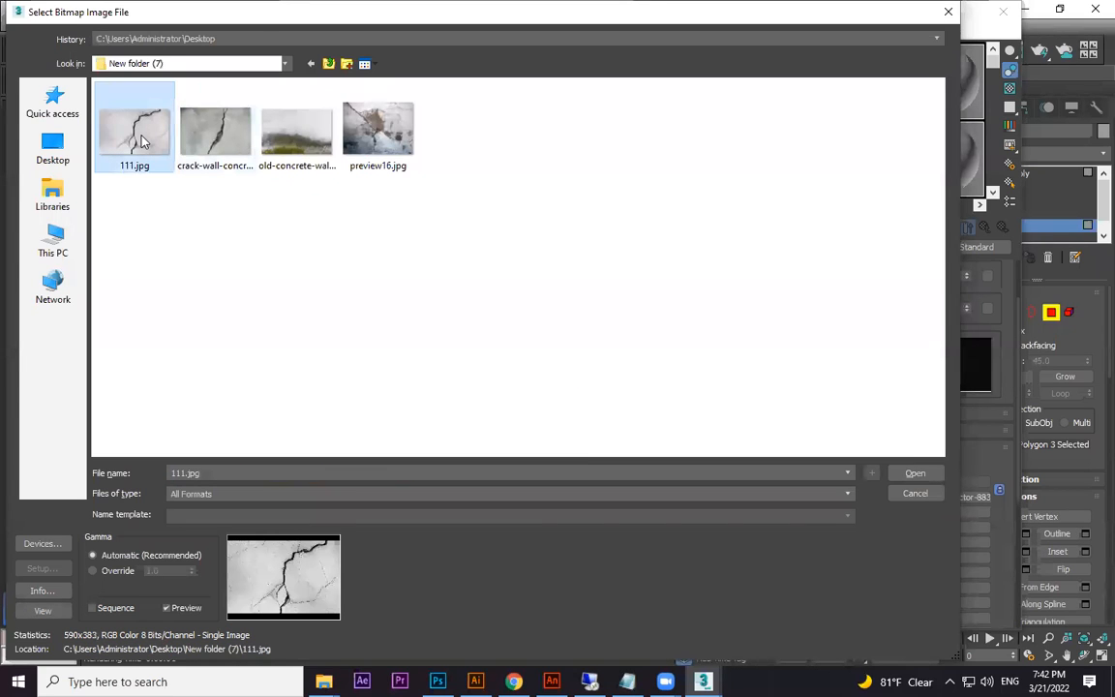
{"action": "left_click", "coordinate": [916, 474]}
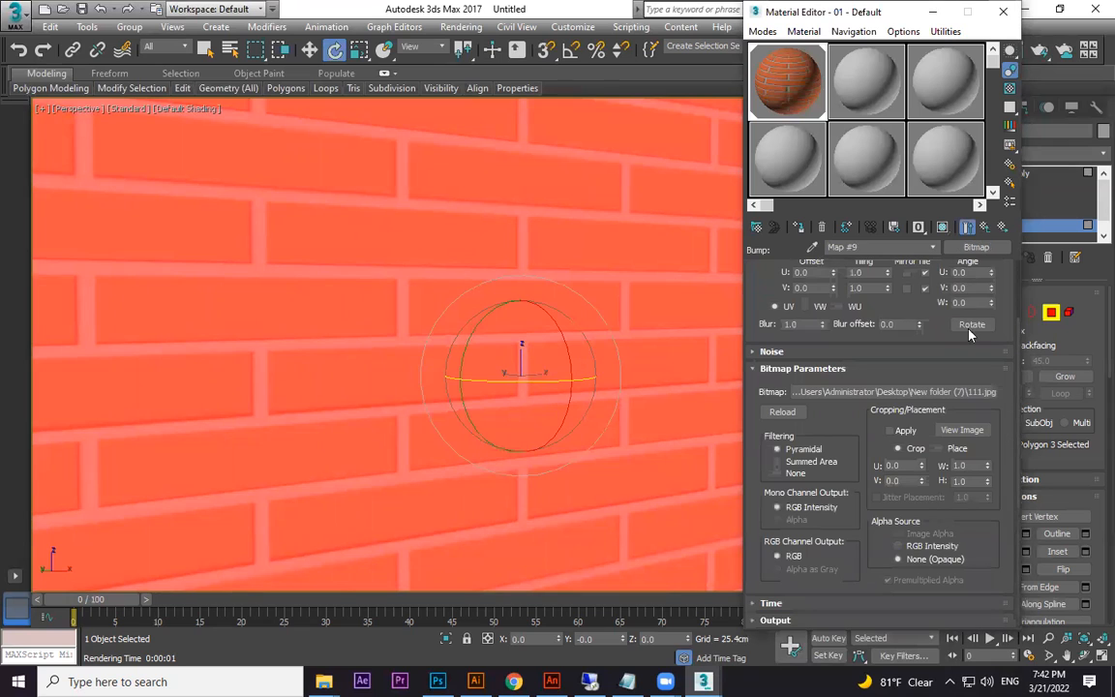
Set the first material's Bump amount to 93 while checking the crack relief in an enlarged material preview.
{"action": "left_click", "coordinate": [1002, 229]}
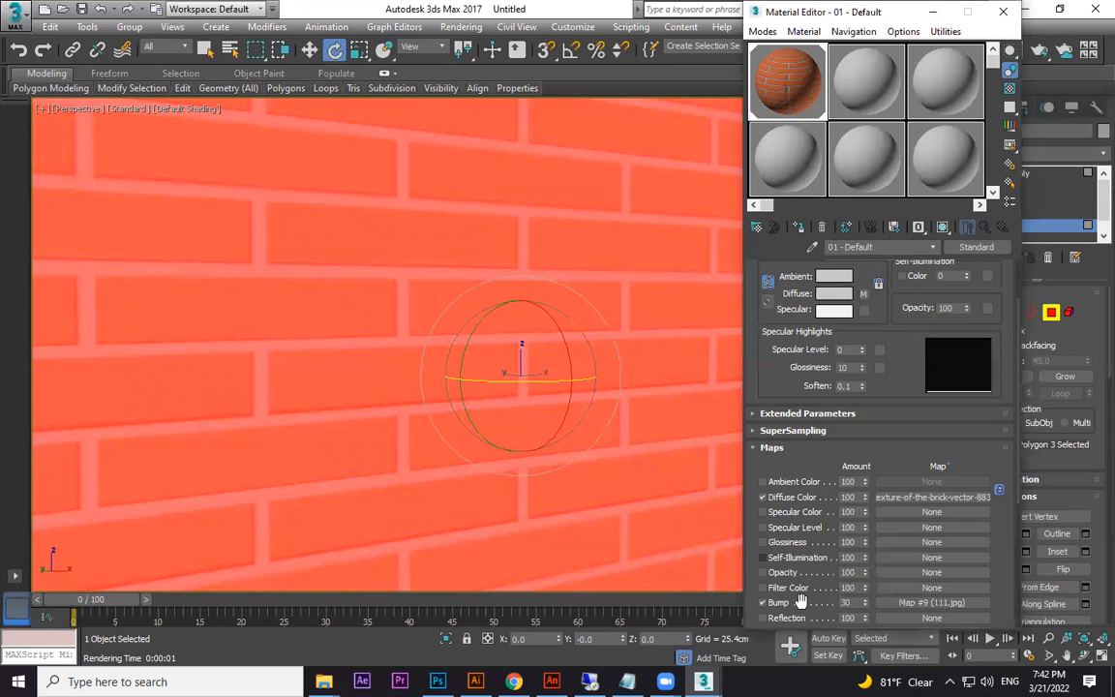
{"action": "double_click", "coordinate": [788, 83]}
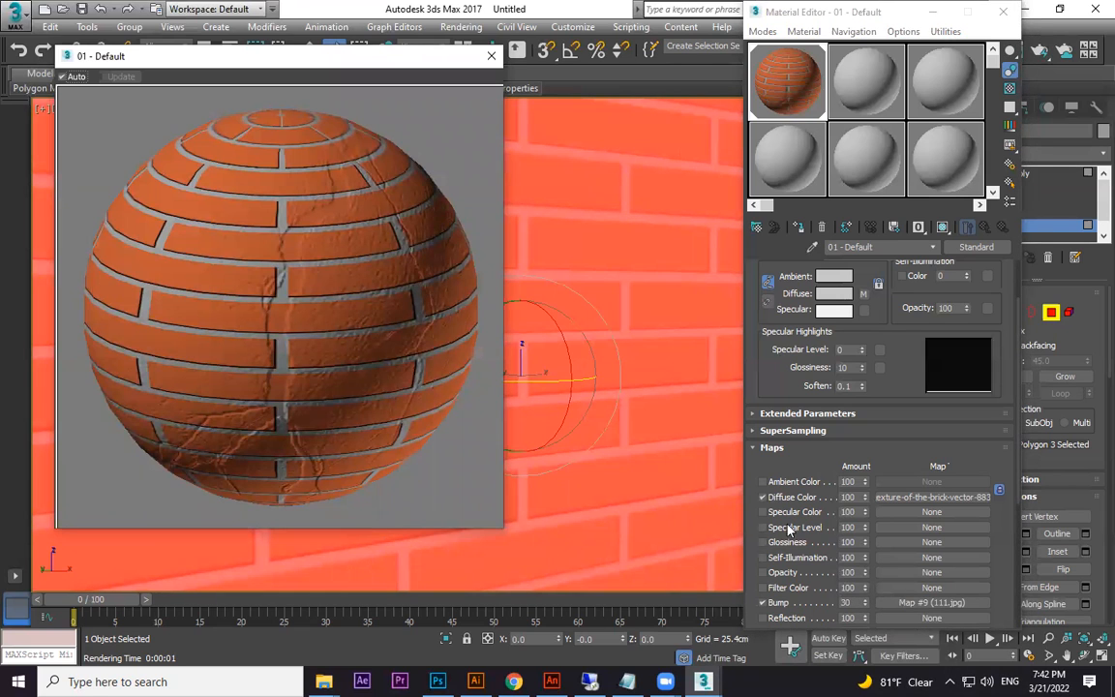
{"action": "left_click_drag", "start_coordinate": [863, 605], "coordinate": [874, 547]}
{"action": "middle_click_drag", "start_coordinate": [586, 392], "coordinate": [558, 327]}
{"action": "left_click", "coordinate": [491, 56]}
Test-render the cracked brick wall from a wider view and again from a close angled view.
{"action": "key", "text": "shift+q"}
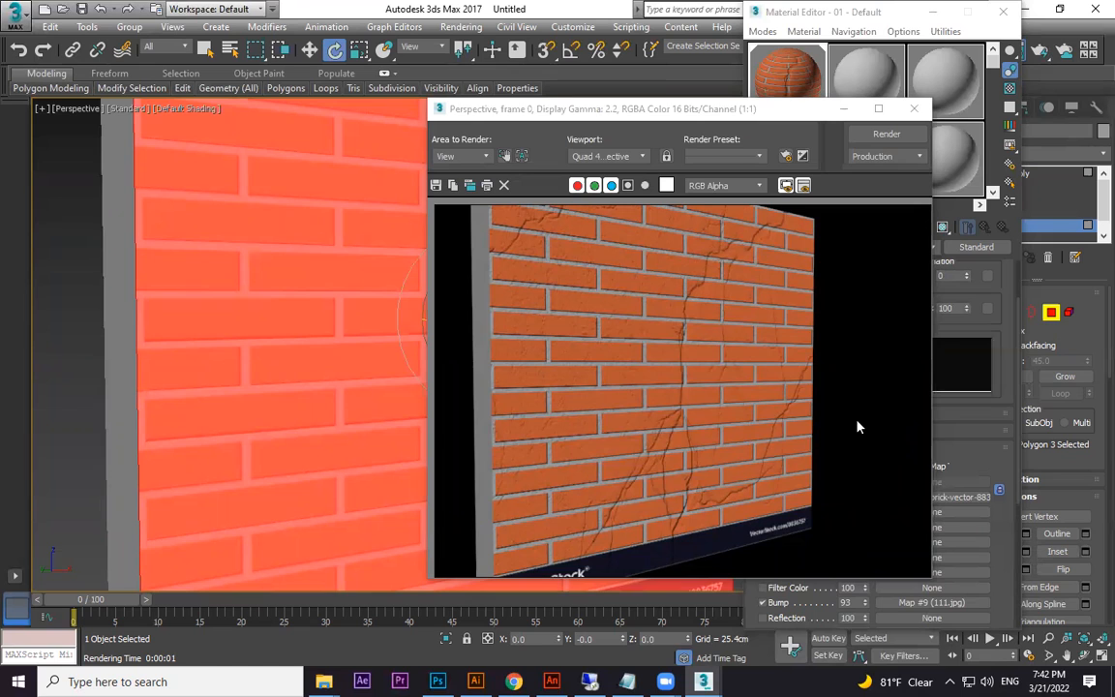
{"action": "left_click", "coordinate": [914, 109]}
{"action": "middle_click_drag", "start_coordinate": [640, 334], "coordinate": [498, 484]}
{"action": "key", "text": "shift+q"}
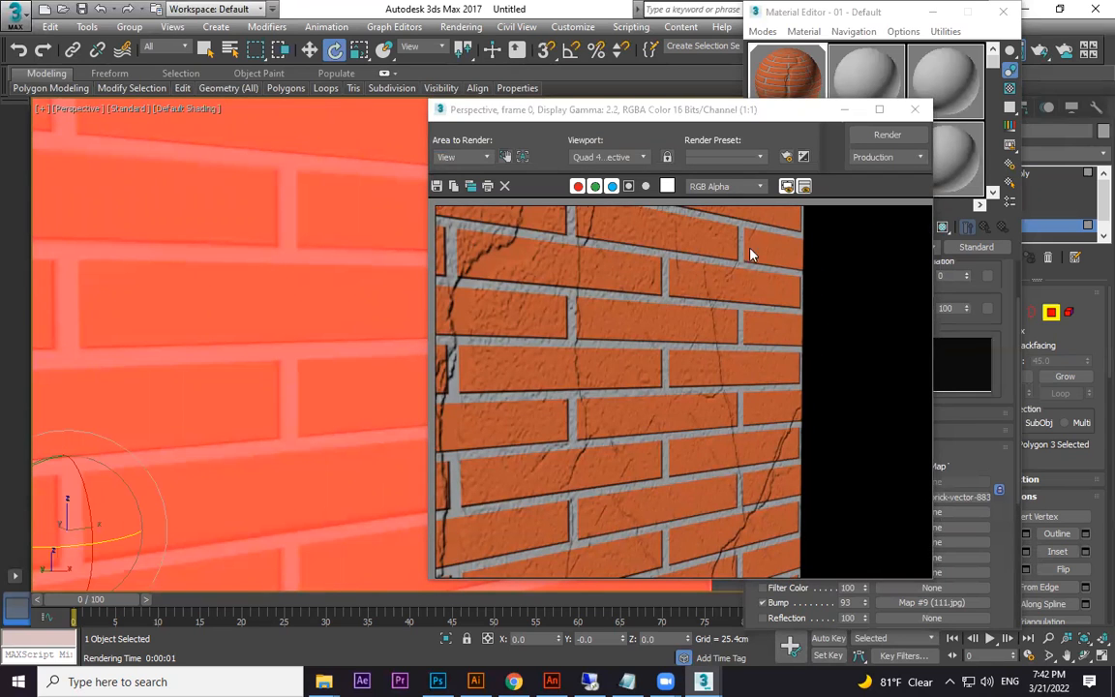
{"action": "left_click", "coordinate": [914, 109]}
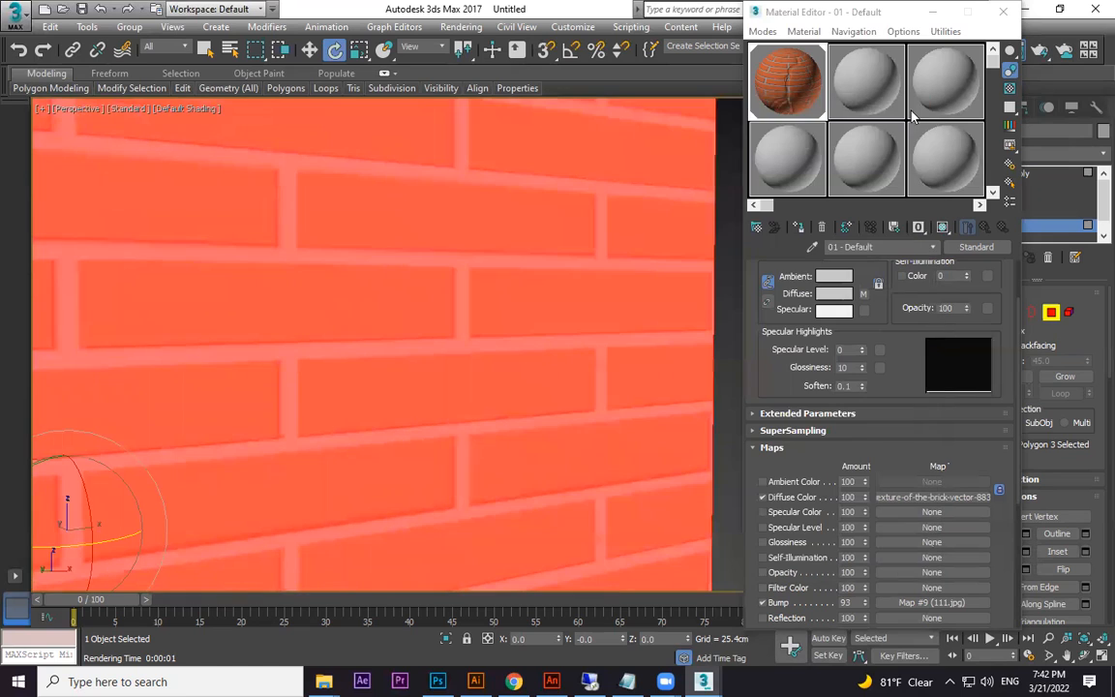
Assign the second material to the selected wall face and load the moldy old-concrete-wall image from New folder (7) as its Diffuse bitmap.
{"action": "left_click", "coordinate": [865, 114]}
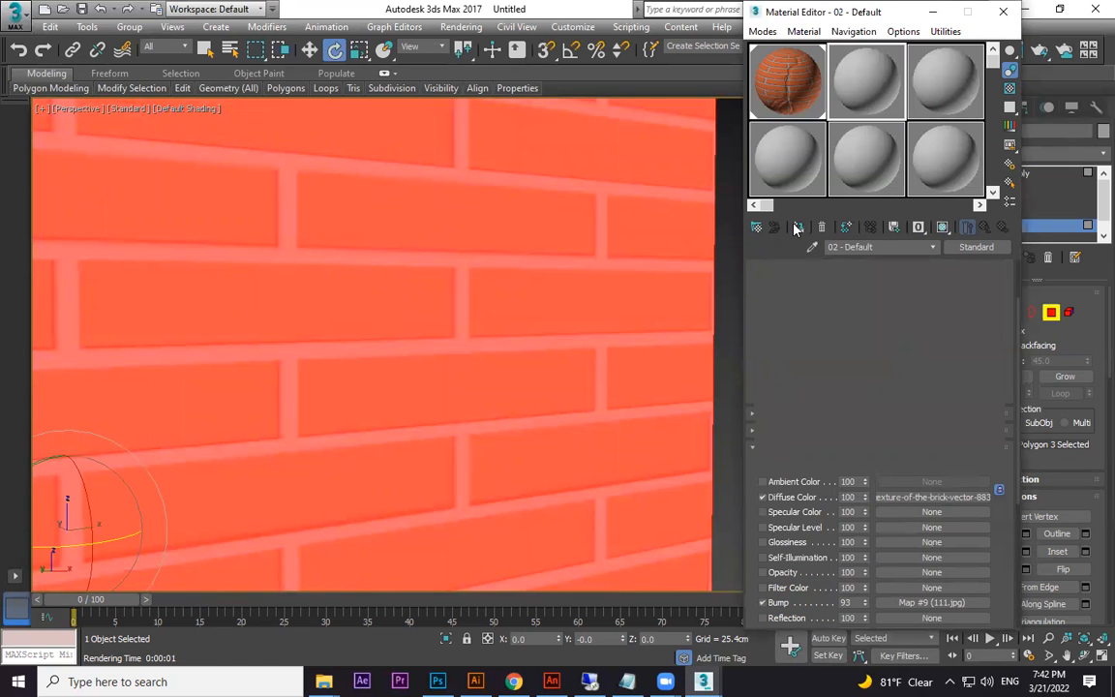
{"action": "left_click", "coordinate": [799, 231]}
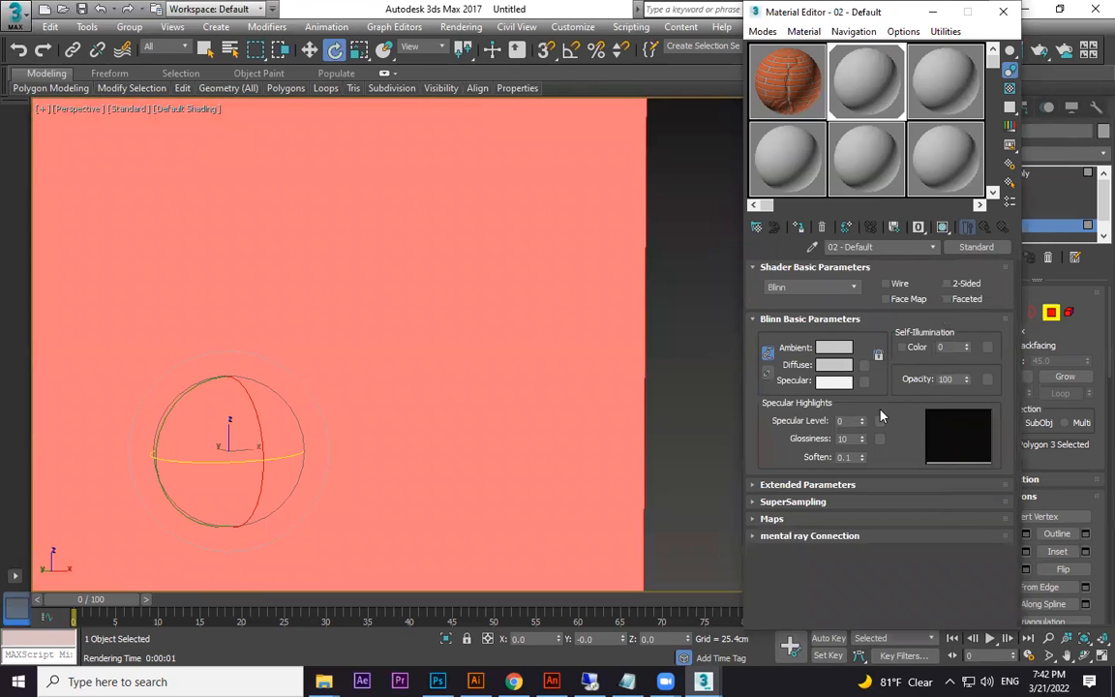
{"action": "left_click", "coordinate": [864, 365]}
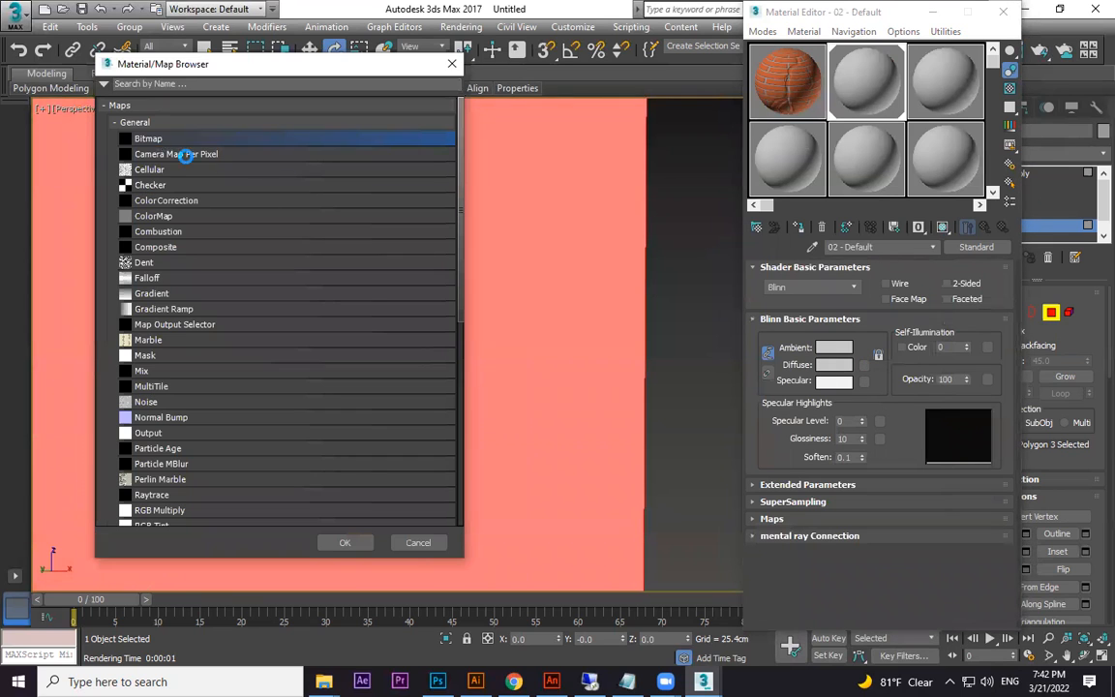
{"action": "double_click", "coordinate": [165, 138]}
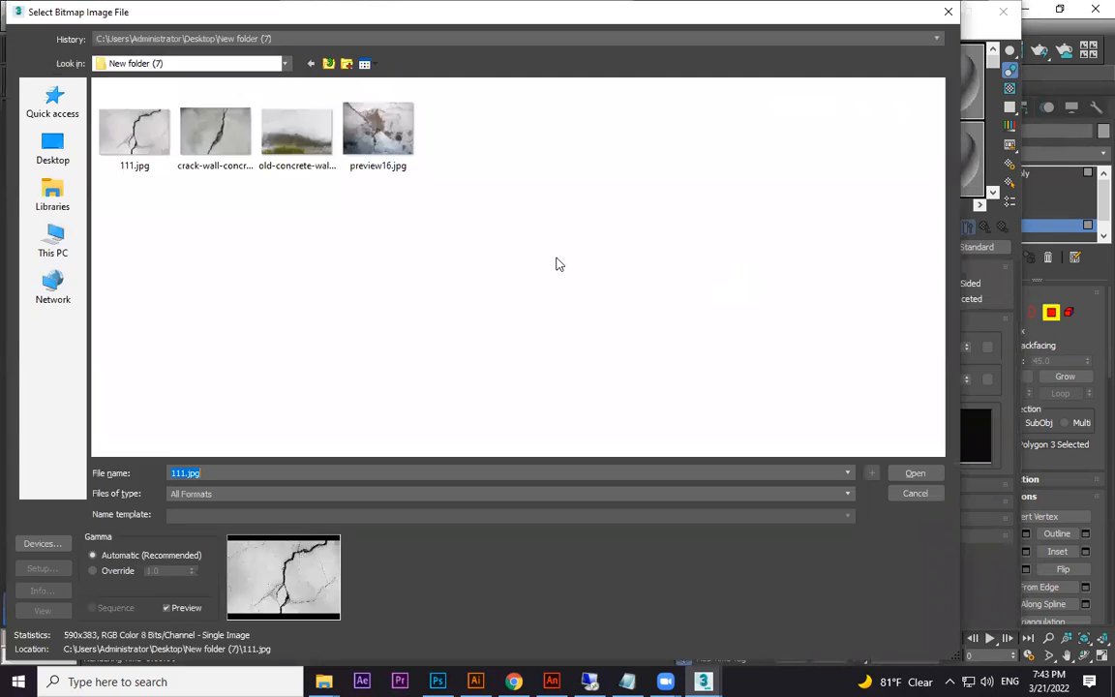
{"action": "key", "text": "Escape"}
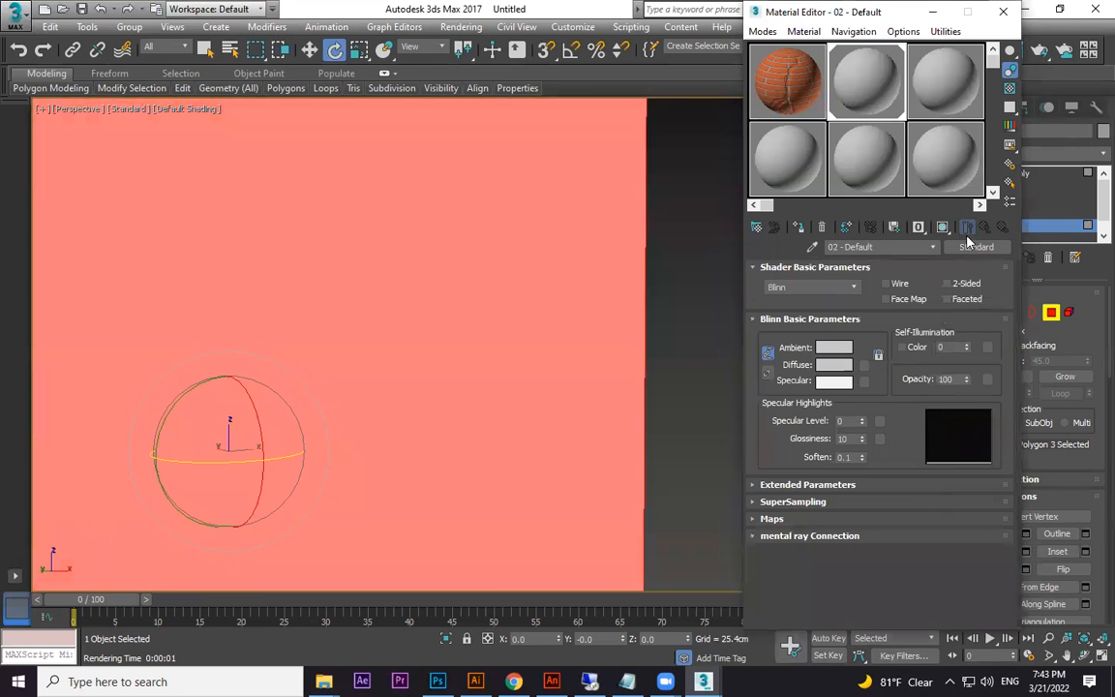
Test-render the moldy concrete wall without a bump map from an angled view.
{"action": "middle_click_drag", "start_coordinate": [542, 290], "coordinate": [602, 363], "text": "alt"}
{"action": "key", "text": "shift+q"}
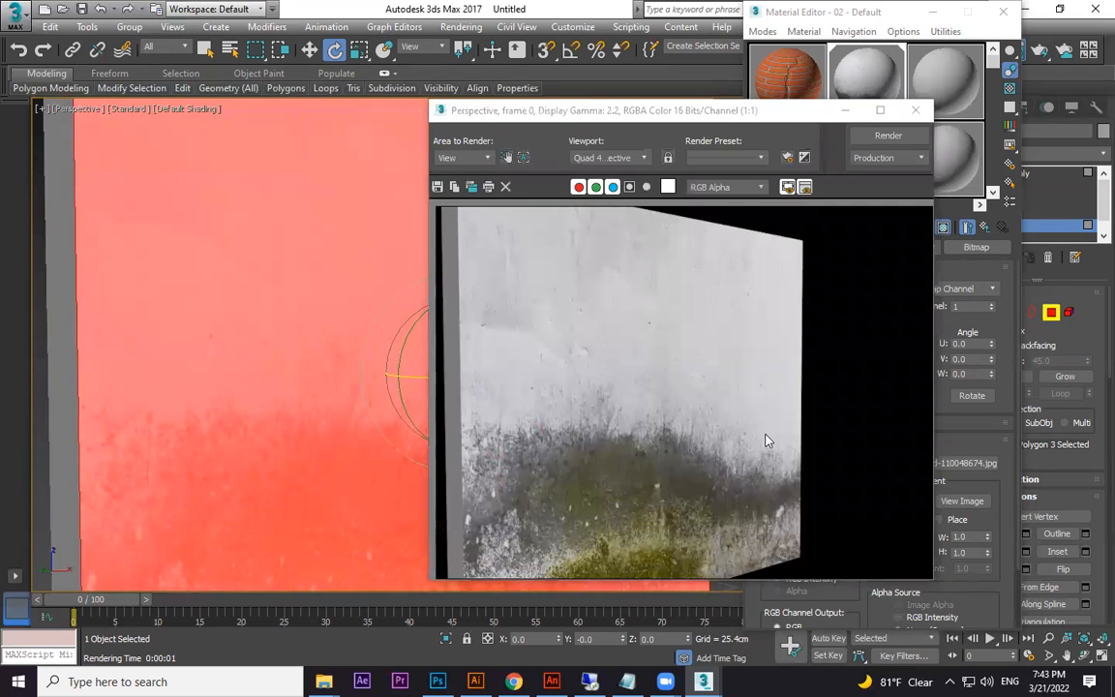
{"action": "left_click", "coordinate": [914, 110]}
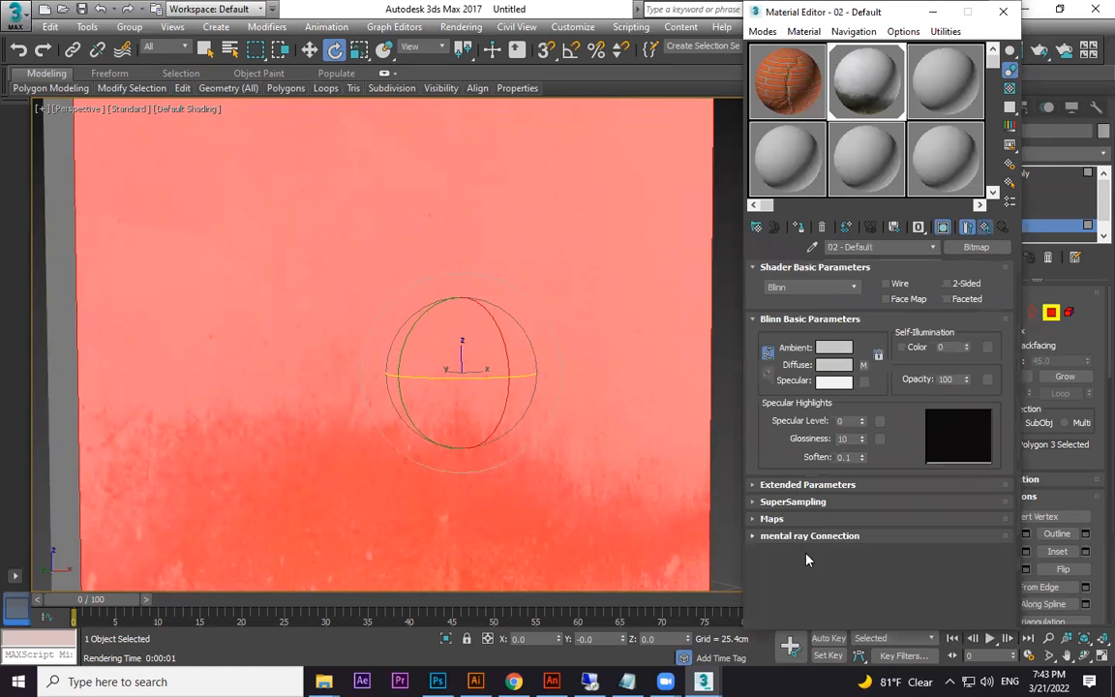
Load crack-wall-concrete-texture.jpg as the second material's Bump bitmap.
{"action": "left_click", "coordinate": [790, 522]}
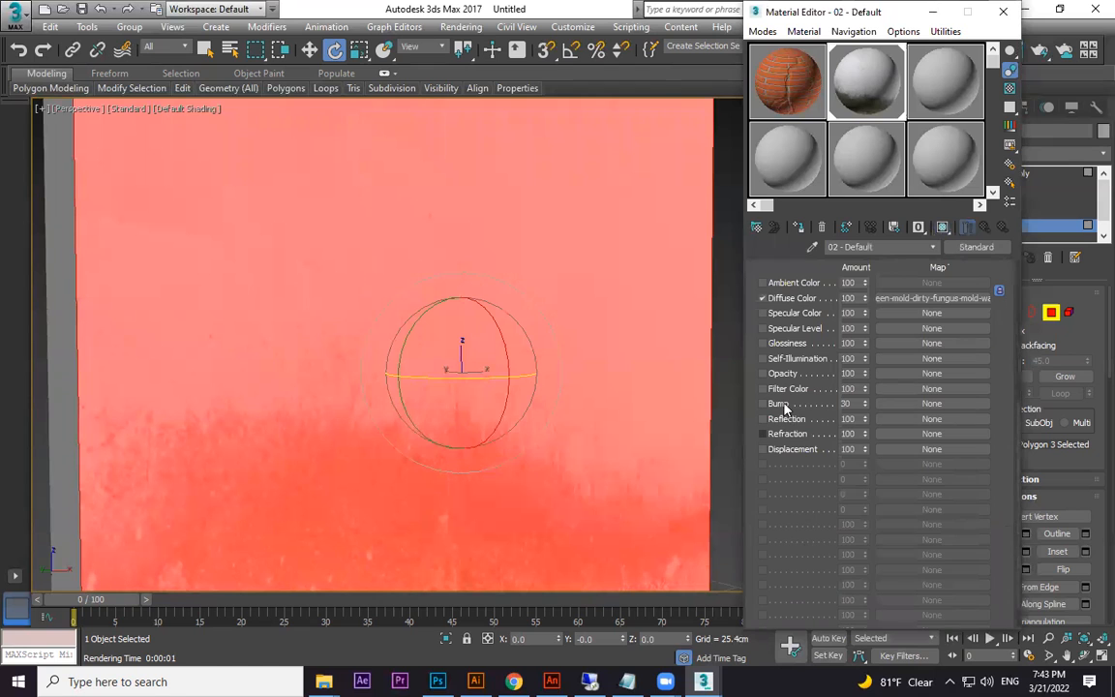
{"action": "left_click", "coordinate": [915, 405]}
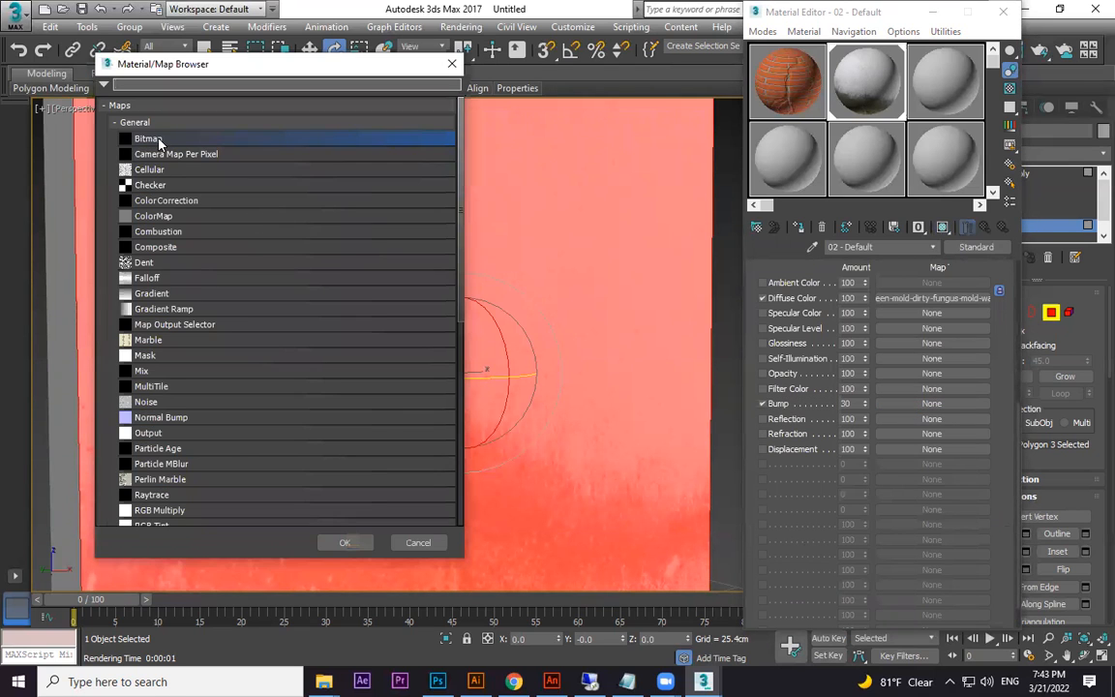
{"action": "double_click", "coordinate": [160, 143]}
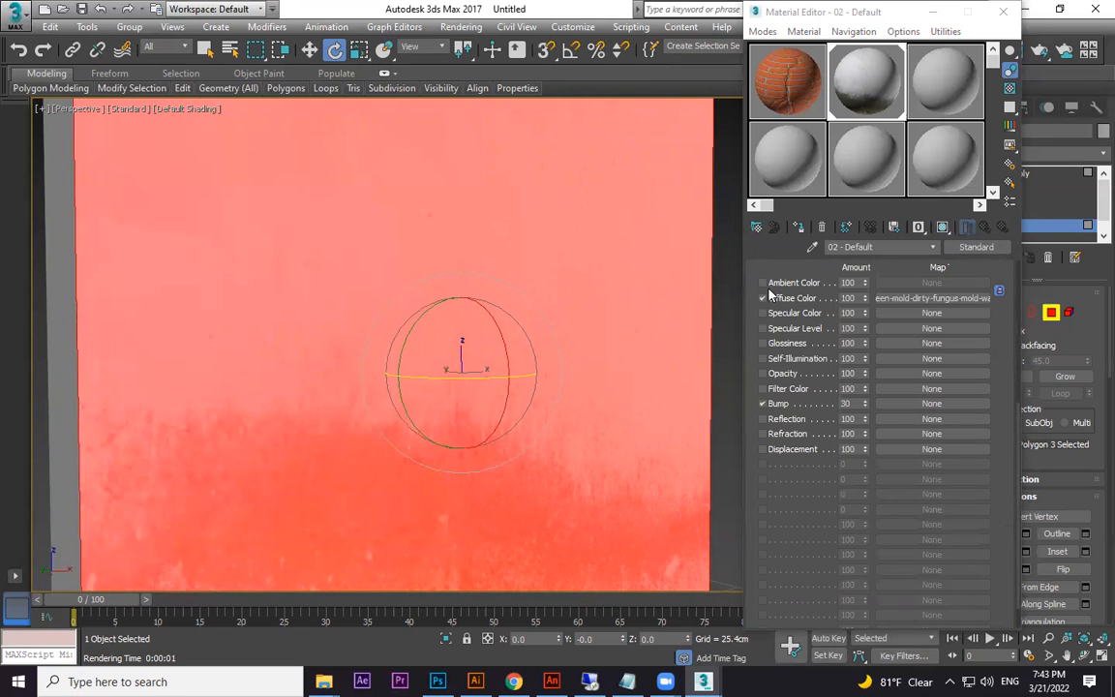
{"action": "key", "text": "Return"}
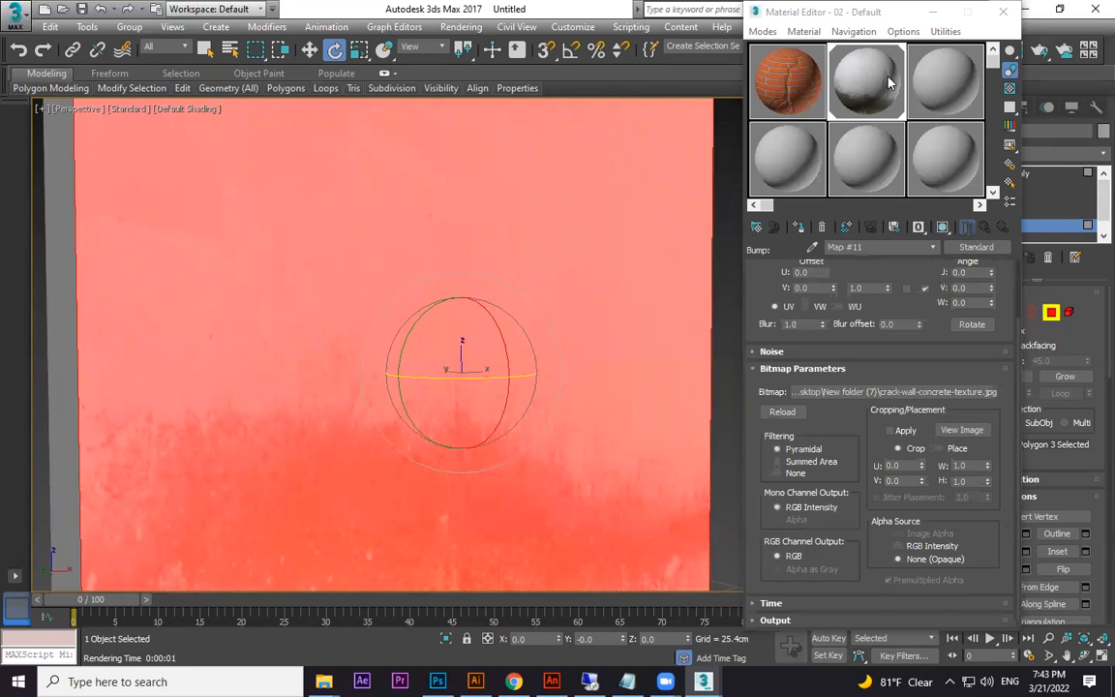
{"action": "left_click", "coordinate": [986, 230]}
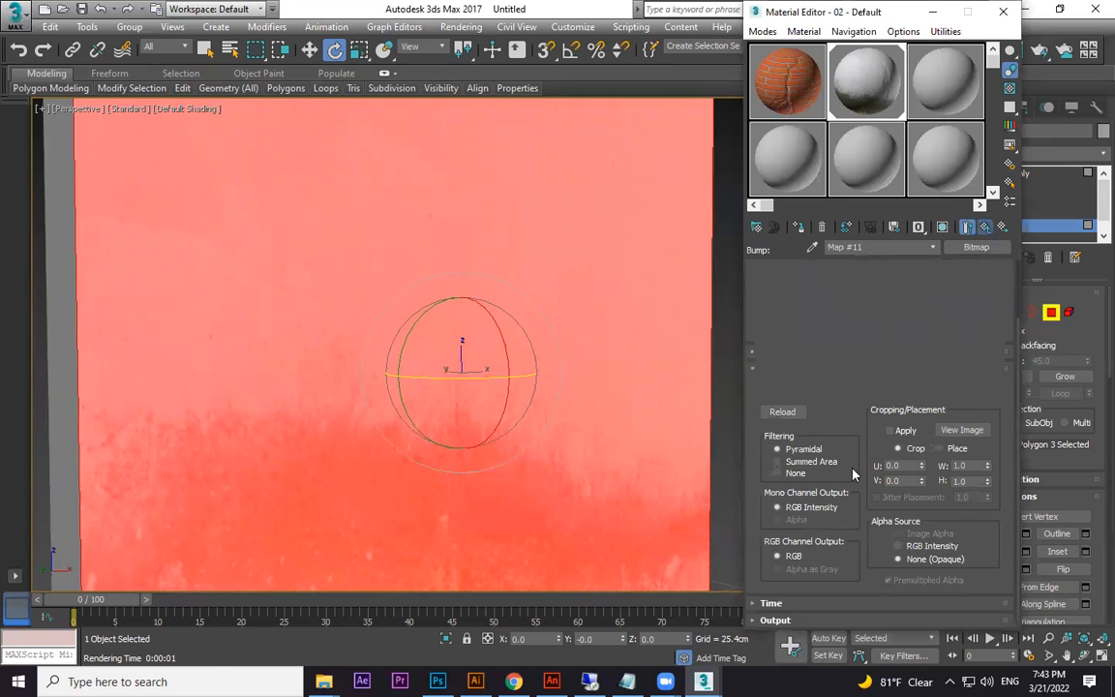
Try several Bump amounts for the concrete crack in an enlarged material preview, including 107, 70 and 60, and settle on 40.
{"action": "double_click", "coordinate": [875, 87]}
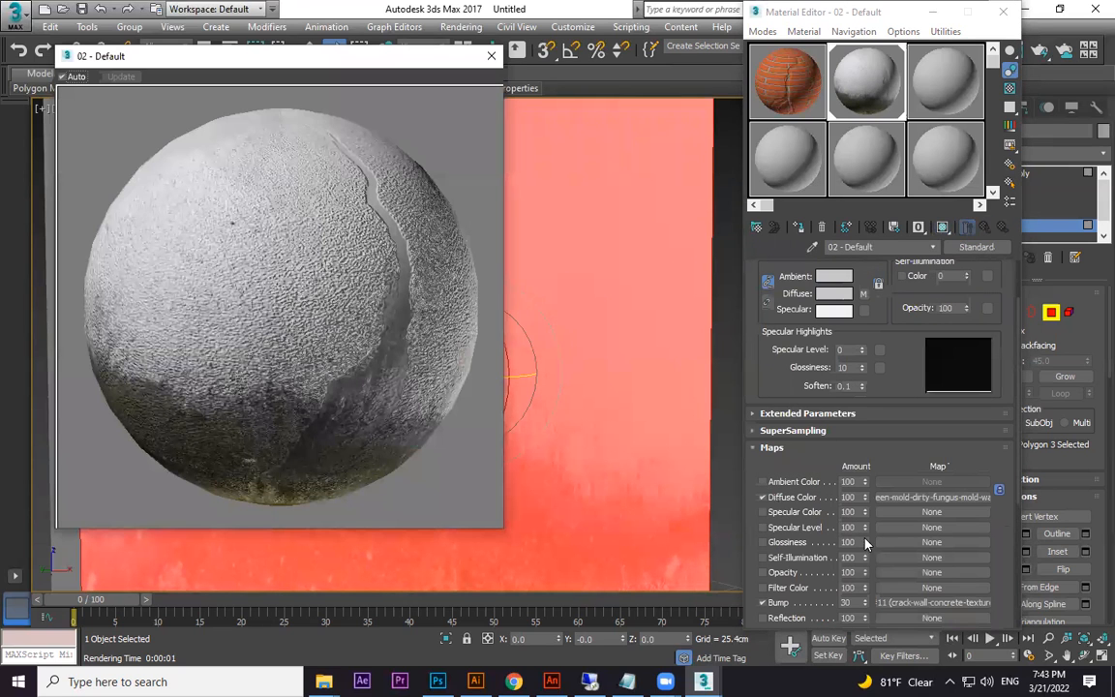
{"action": "left_click_drag", "start_coordinate": [865, 606], "coordinate": [870, 555]}
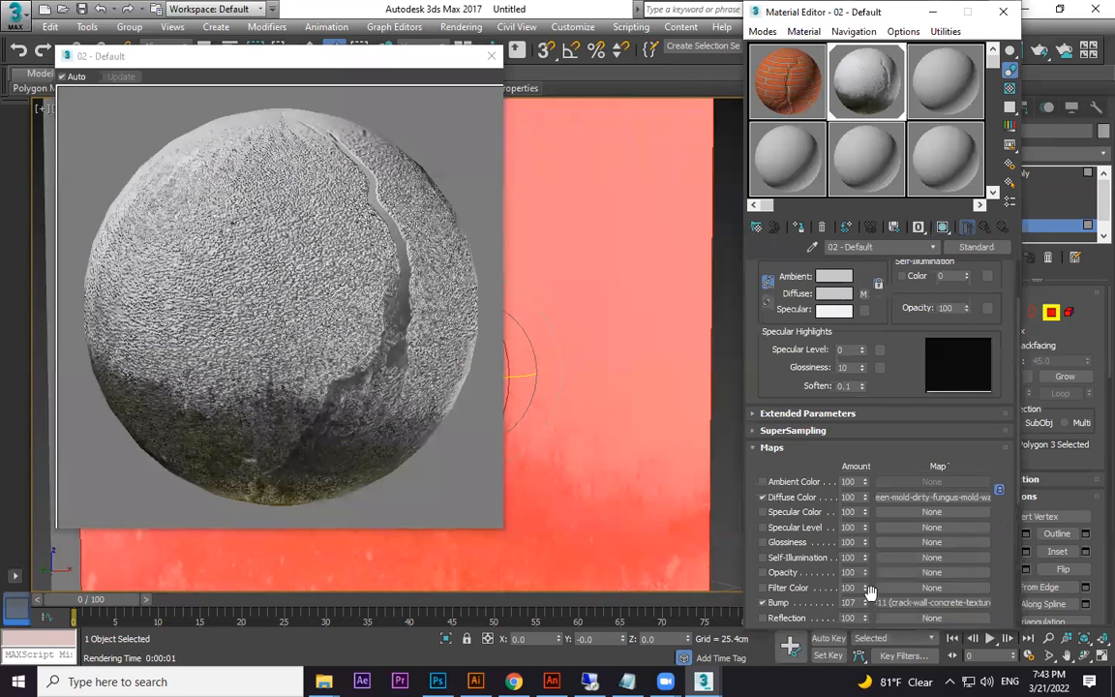
{"action": "left_click_drag", "start_coordinate": [858, 605], "coordinate": [808, 607]}
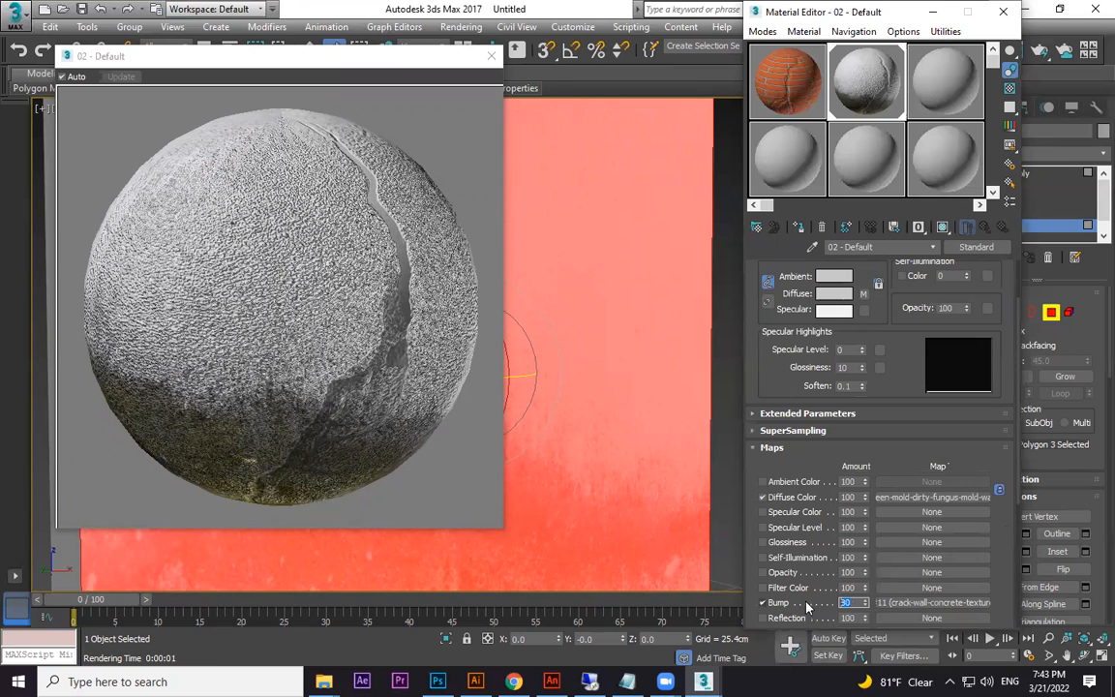
{"action": "type", "text": "70"}
{"action": "key", "text": "Return"}
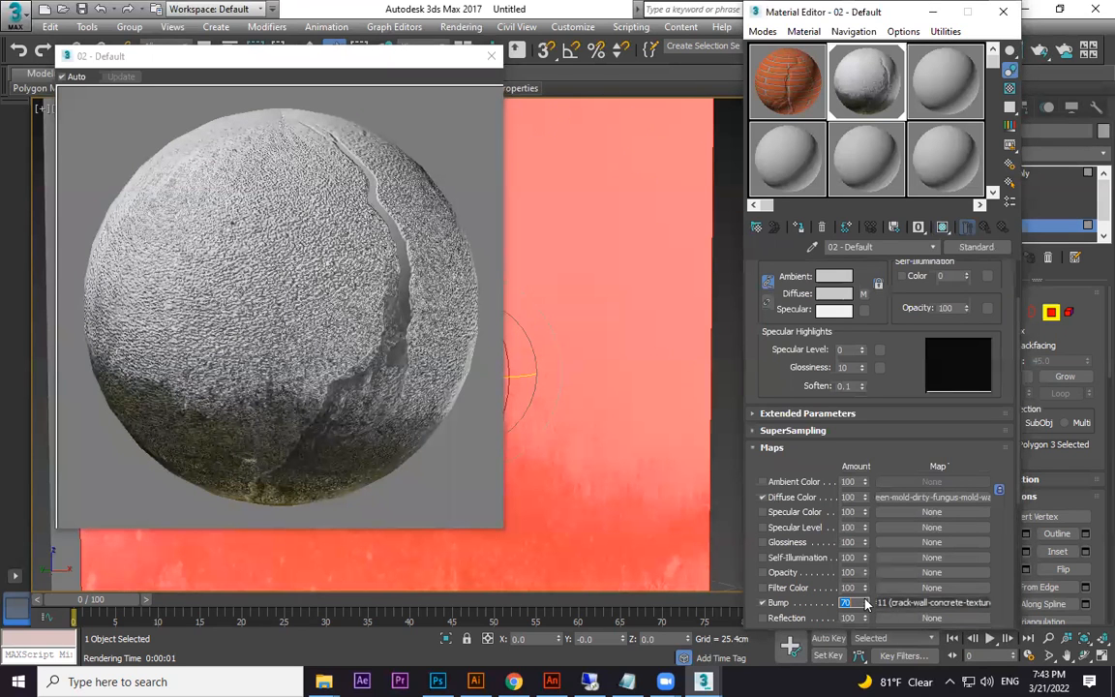
{"action": "type", "text": "60"}
{"action": "key", "text": "Return"}
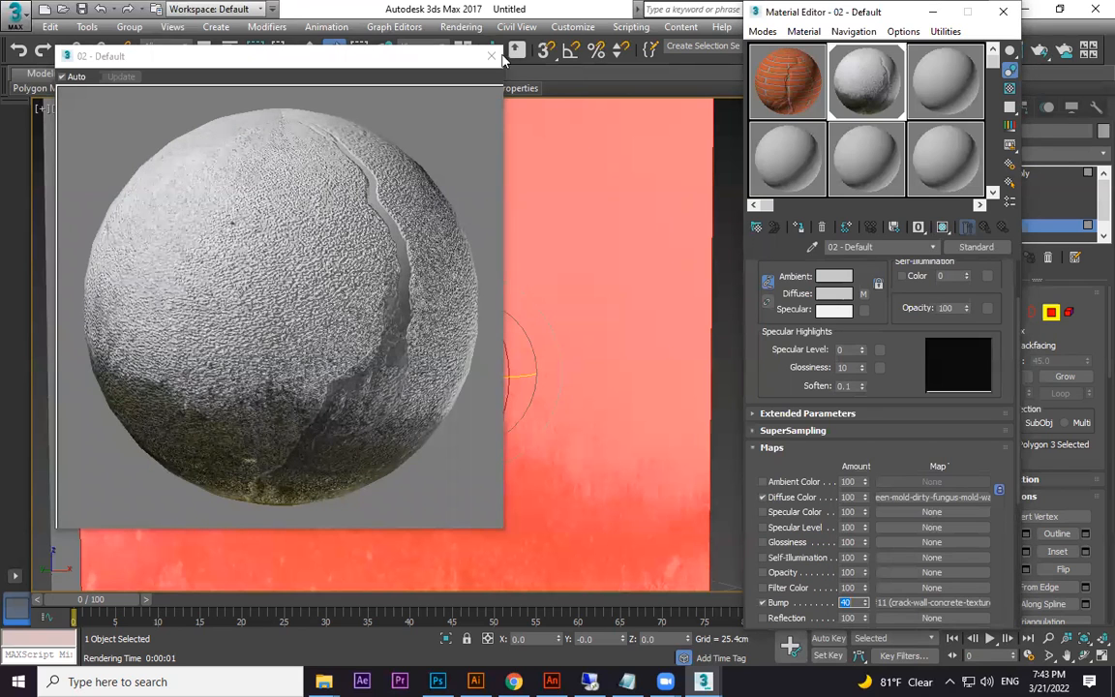
{"action": "left_click", "coordinate": [491, 56]}
Test-render the moldy wall with the concrete-crack bump.
{"action": "middle_click_drag", "start_coordinate": [642, 363], "coordinate": [663, 344]}
{"action": "key", "text": "shift+q"}
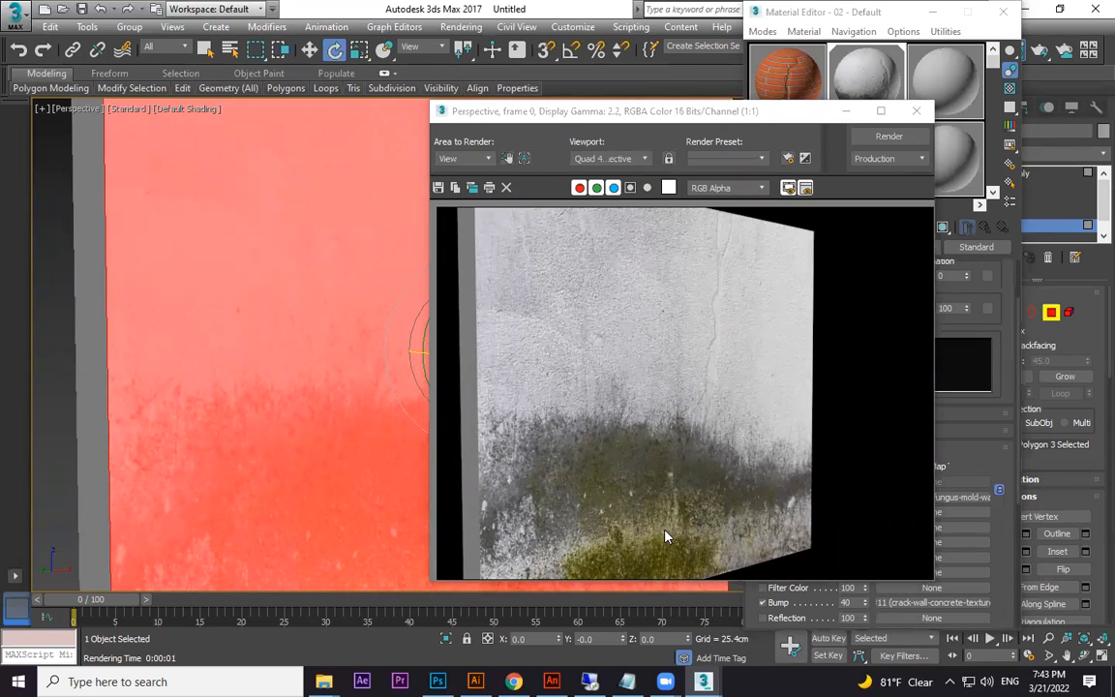
{"action": "left_click", "coordinate": [917, 110]}
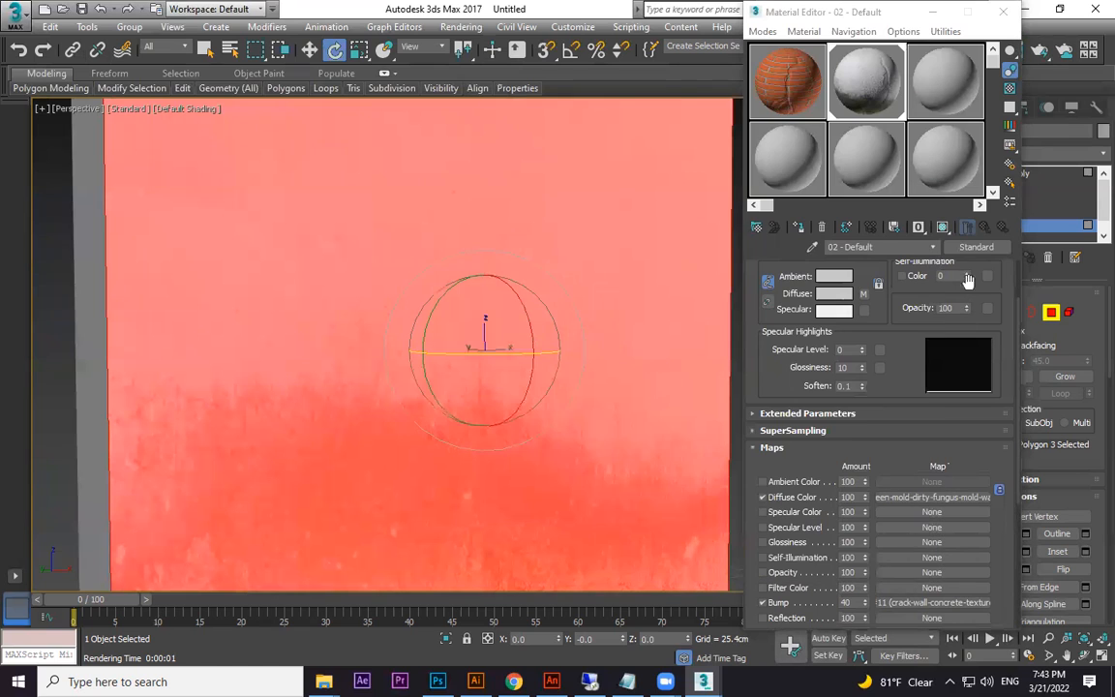
Clear the second material's bump map and load preview16.jpg from New folder (7) as the new Bump bitmap.
{"action": "right_click", "coordinate": [920, 601]}
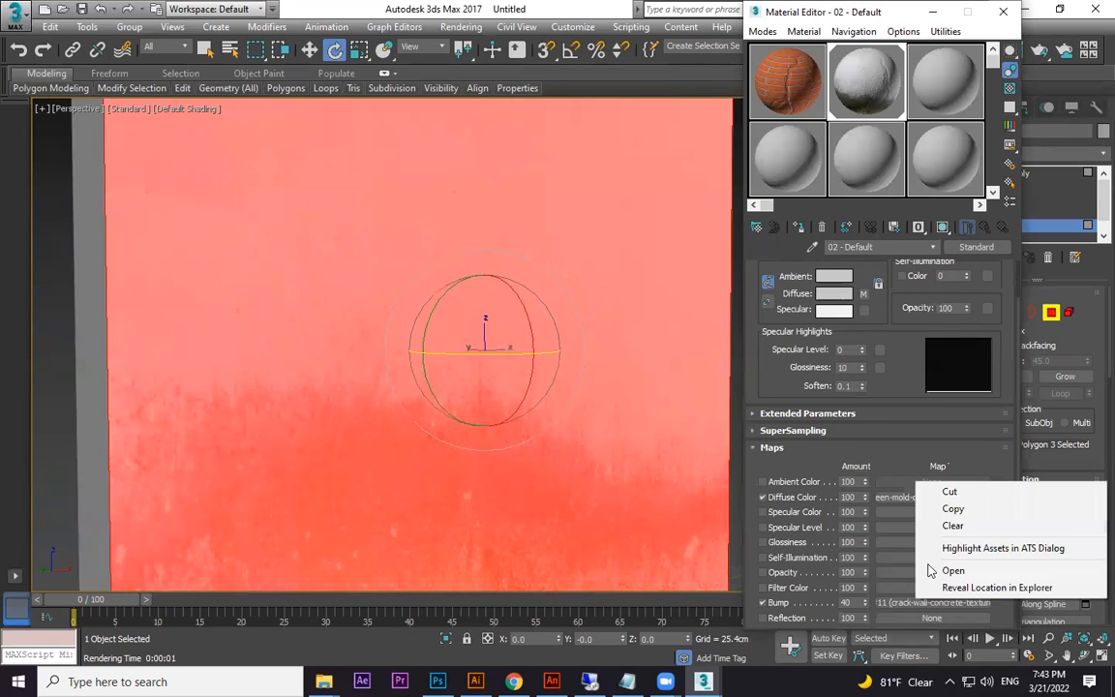
{"action": "left_click", "coordinate": [944, 526]}
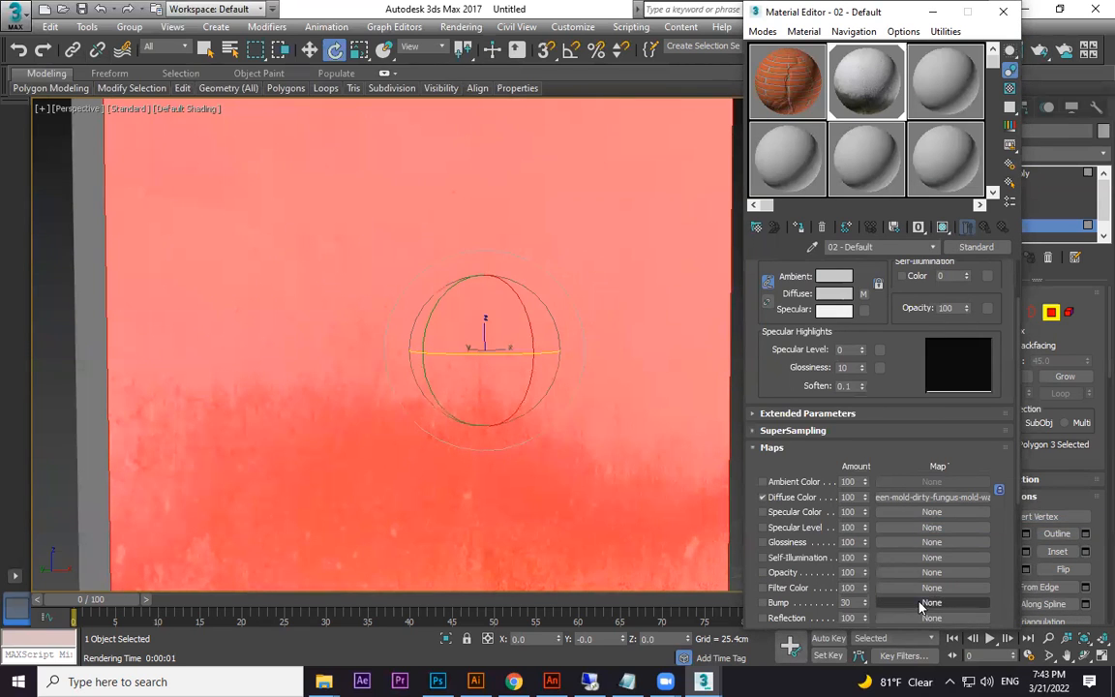
{"action": "left_click", "coordinate": [925, 603]}
{"action": "double_click", "coordinate": [146, 140]}
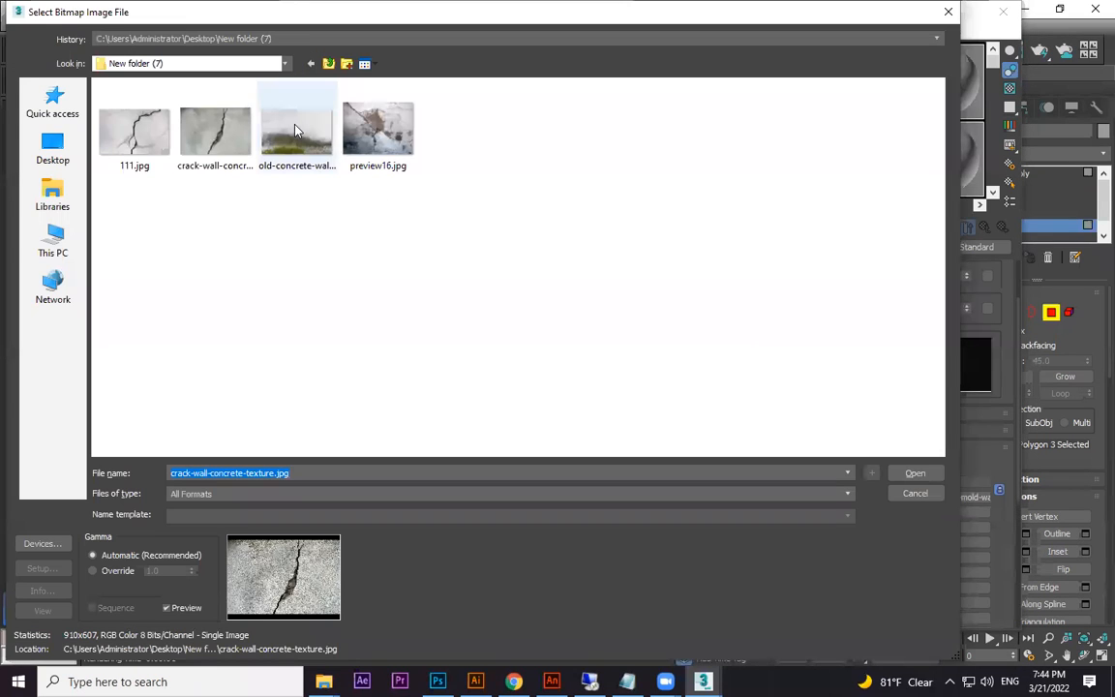
{"action": "double_click", "coordinate": [380, 135]}
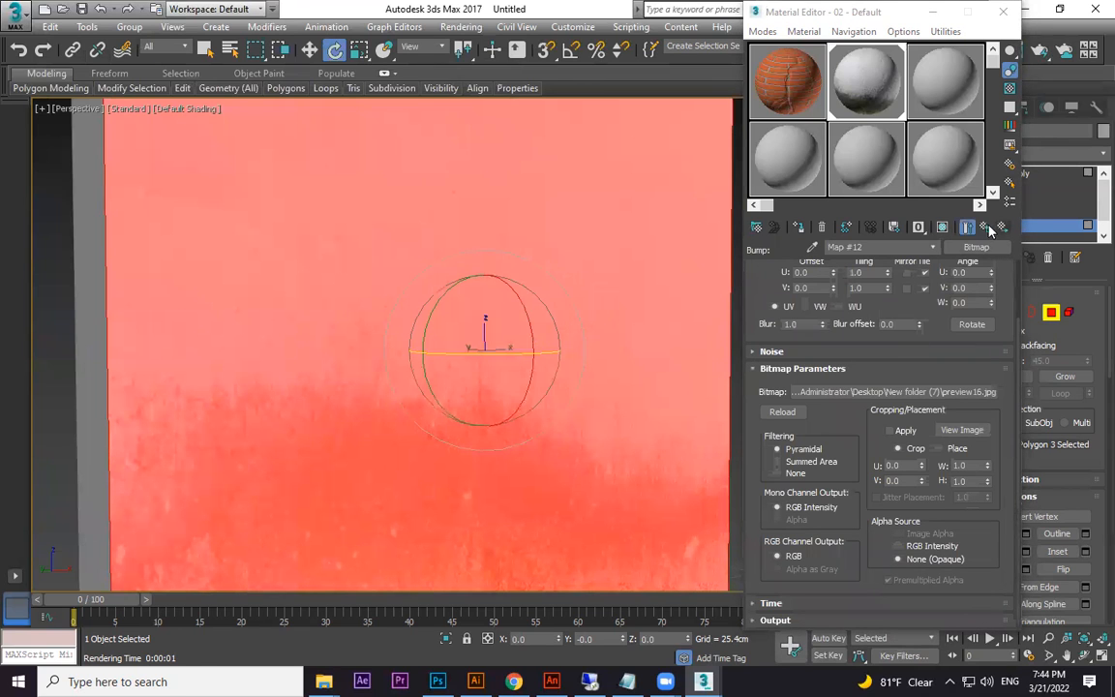
{"action": "key", "text": "Up"}
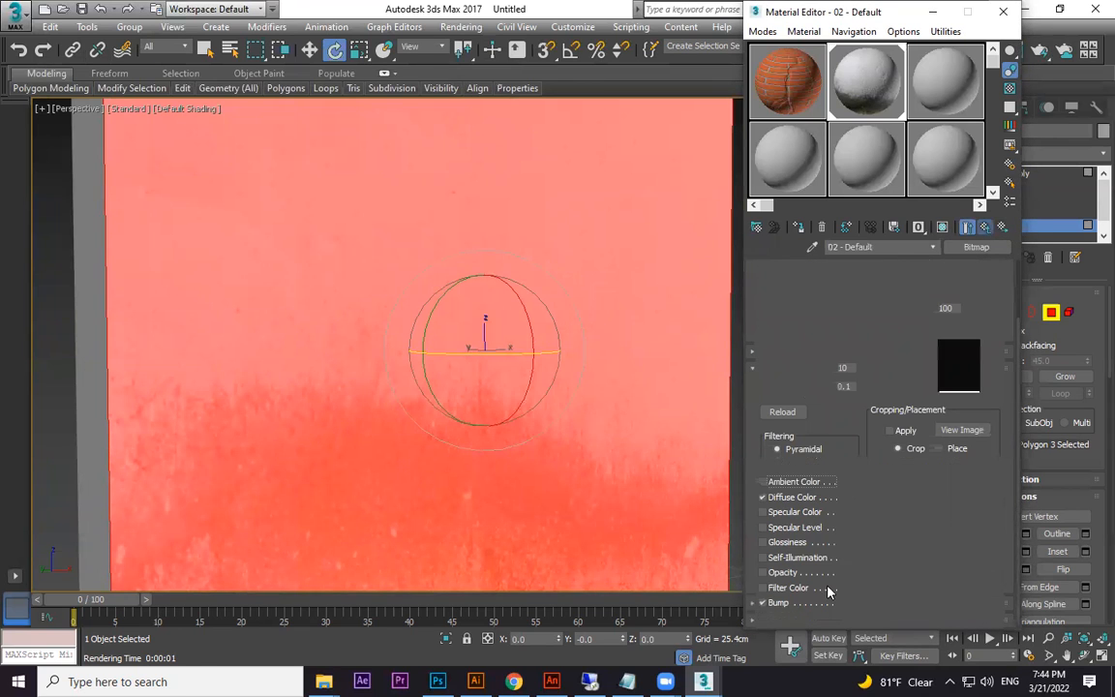
Set the second material's Bump amount to 57 and test-render the wall with the peeling-plaster relief.
{"action": "left_click_drag", "start_coordinate": [865, 602], "coordinate": [867, 588]}
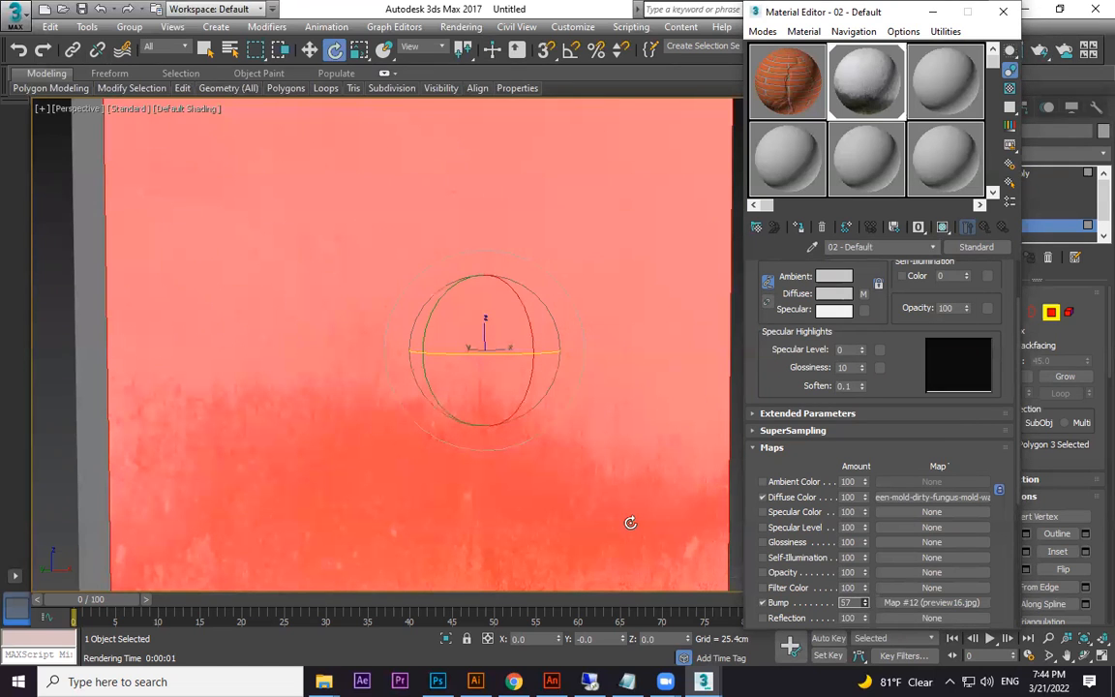
{"action": "key", "text": "shift+q"}
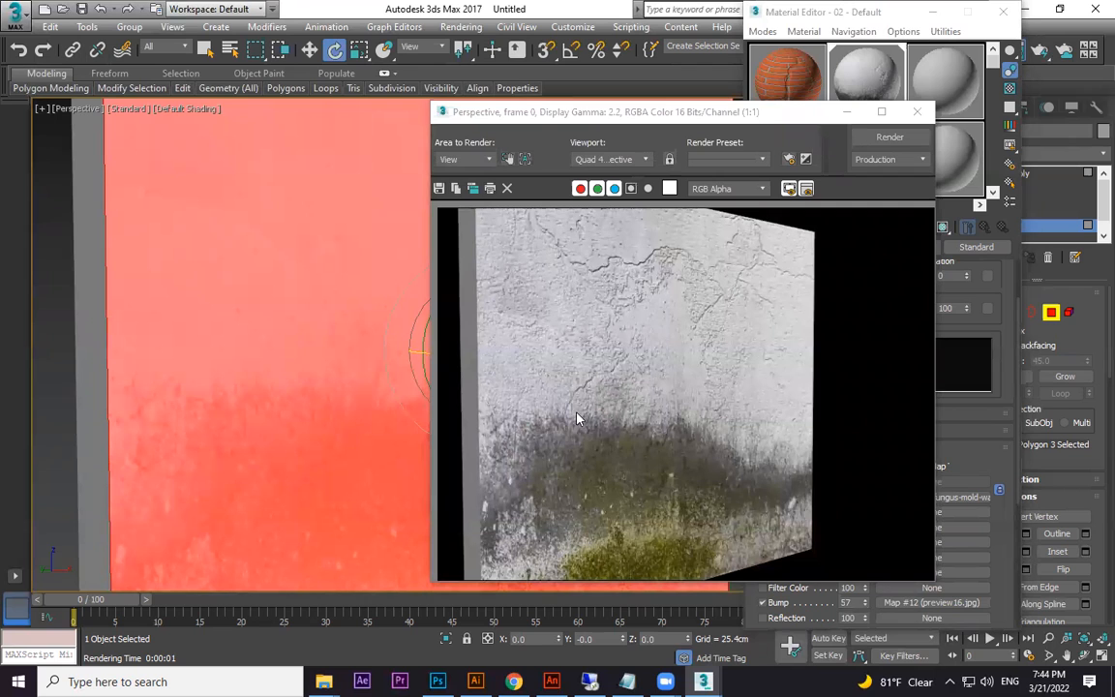
{"action": "left_click", "coordinate": [917, 111]}
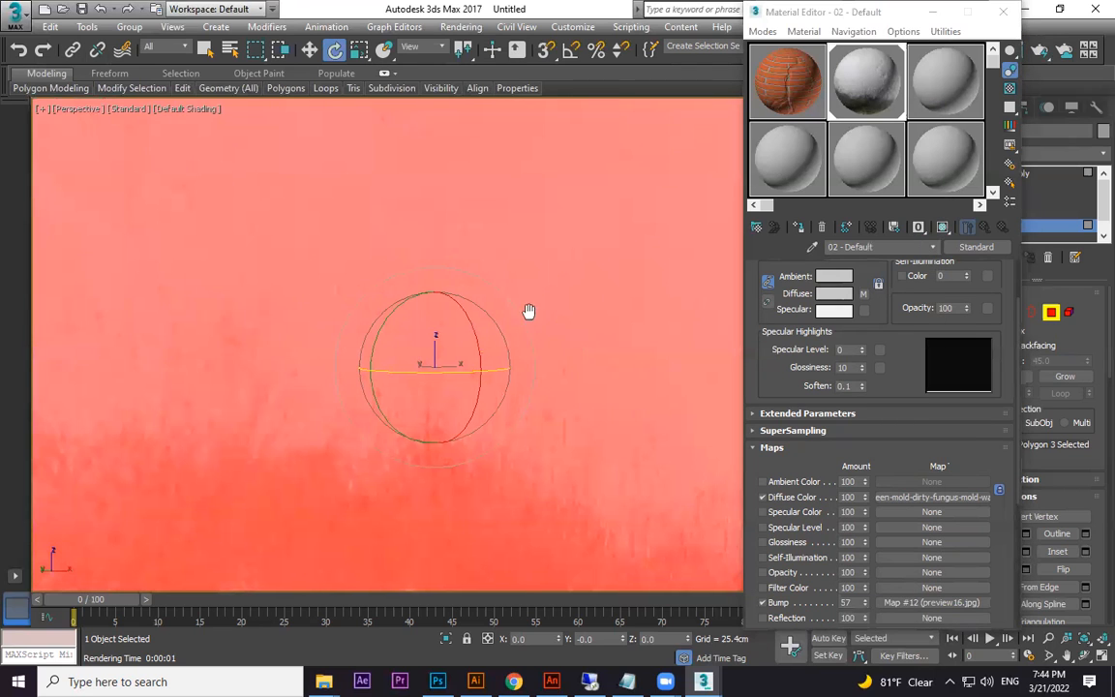
Test-render the peeling moldy wall from a closer view and again from a wider angled view.
{"action": "key", "text": "shift+q"}
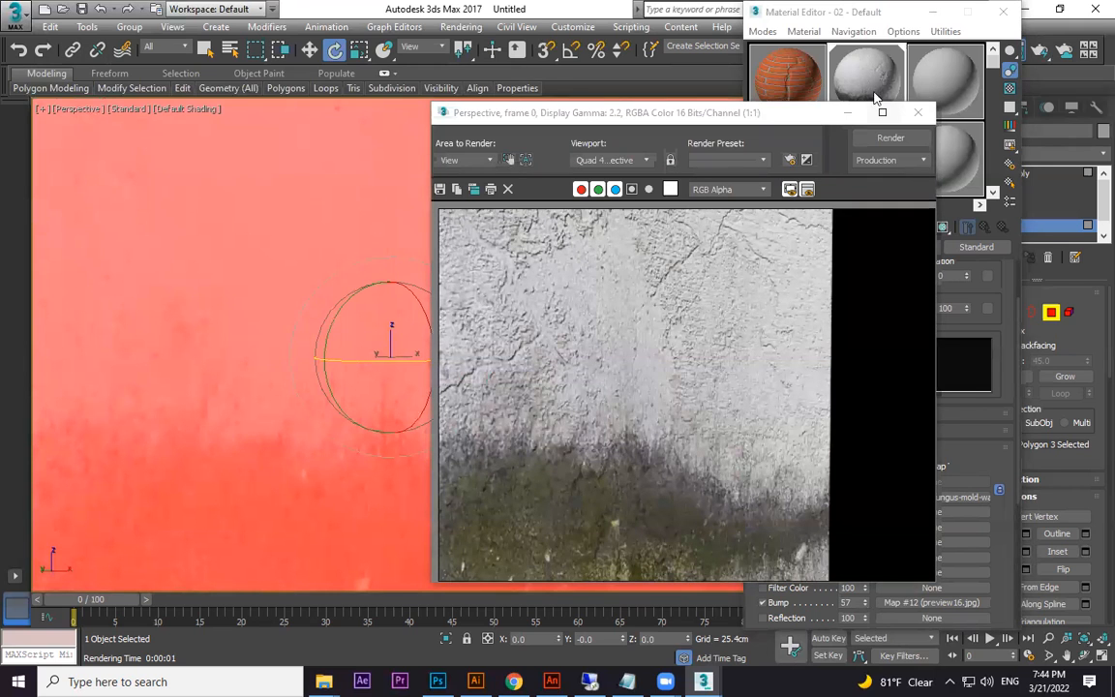
{"action": "left_click", "coordinate": [917, 112]}
{"action": "middle_click_drag", "start_coordinate": [463, 304], "coordinate": [553, 325], "text": "alt"}
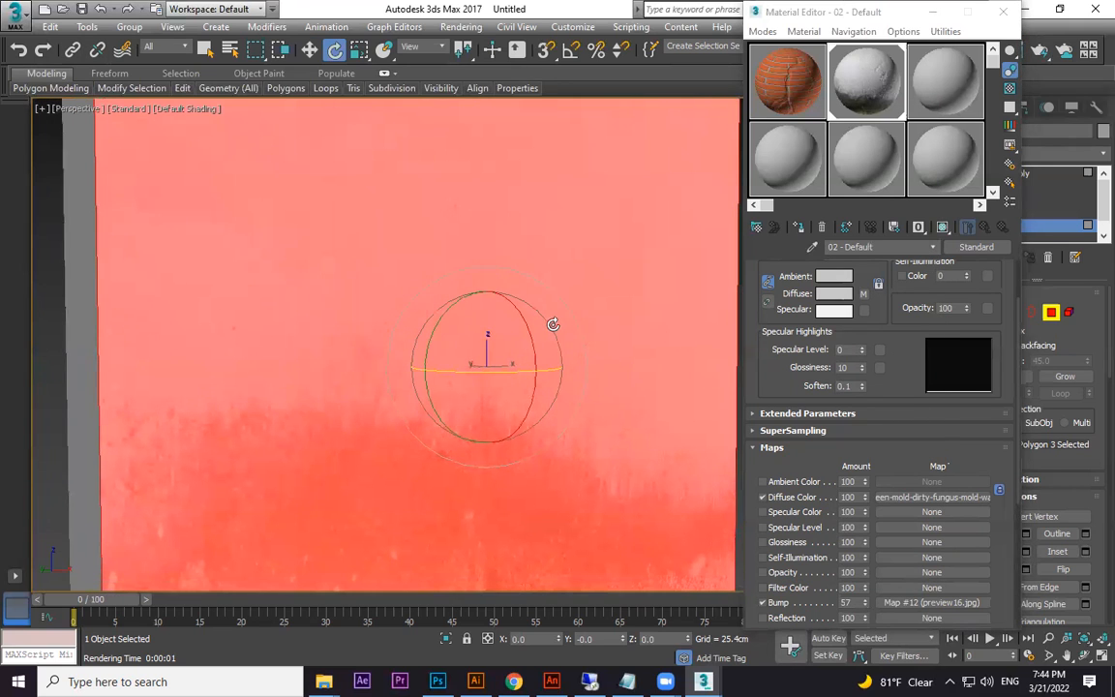
{"action": "key", "text": "shift+q"}
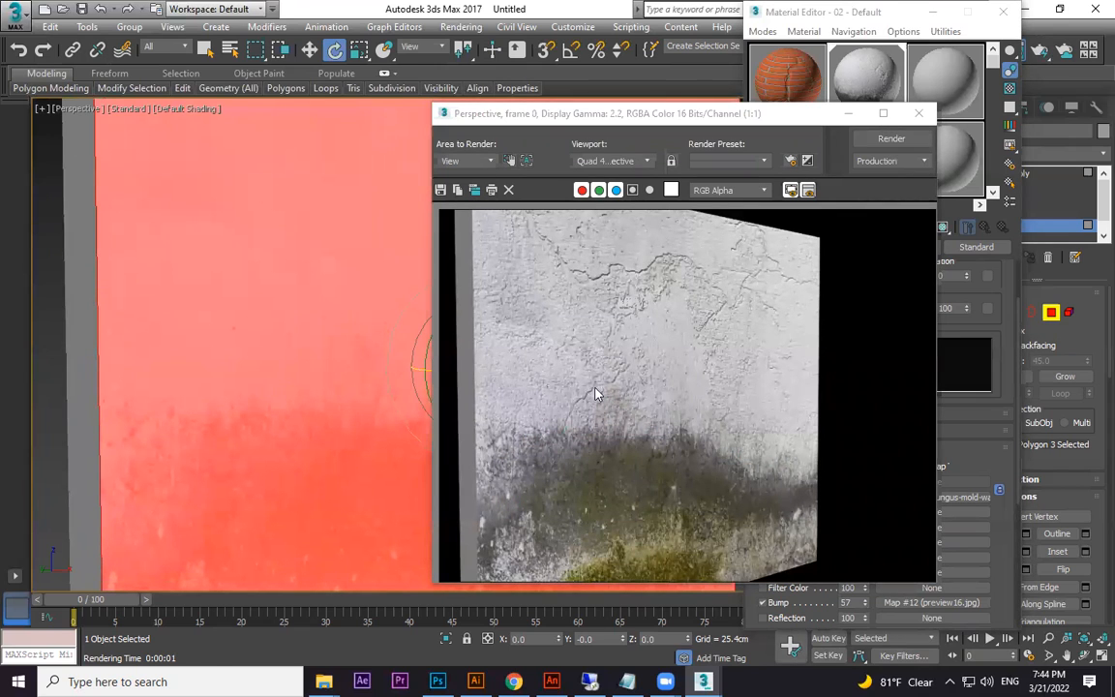
Switch to Chrome, search Google Images for "bump map texture" and browse the results.
{"action": "left_click", "coordinate": [514, 681]}
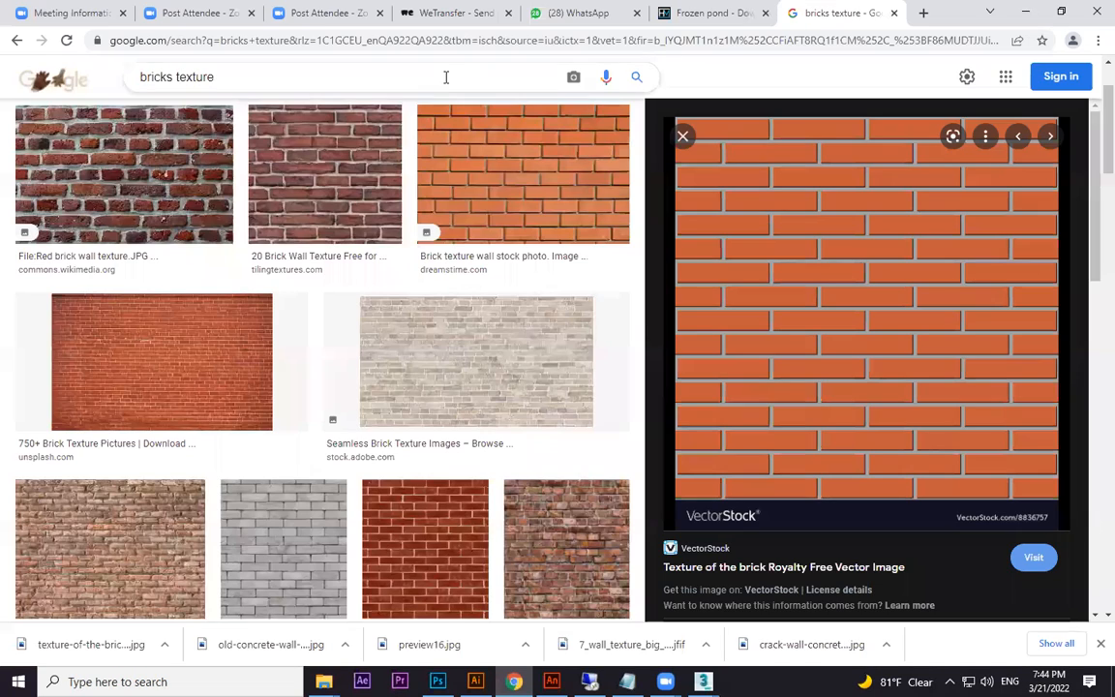
{"action": "left_click_drag", "start_coordinate": [322, 85], "coordinate": [2, 94]}
{"action": "type", "text": "bu"}
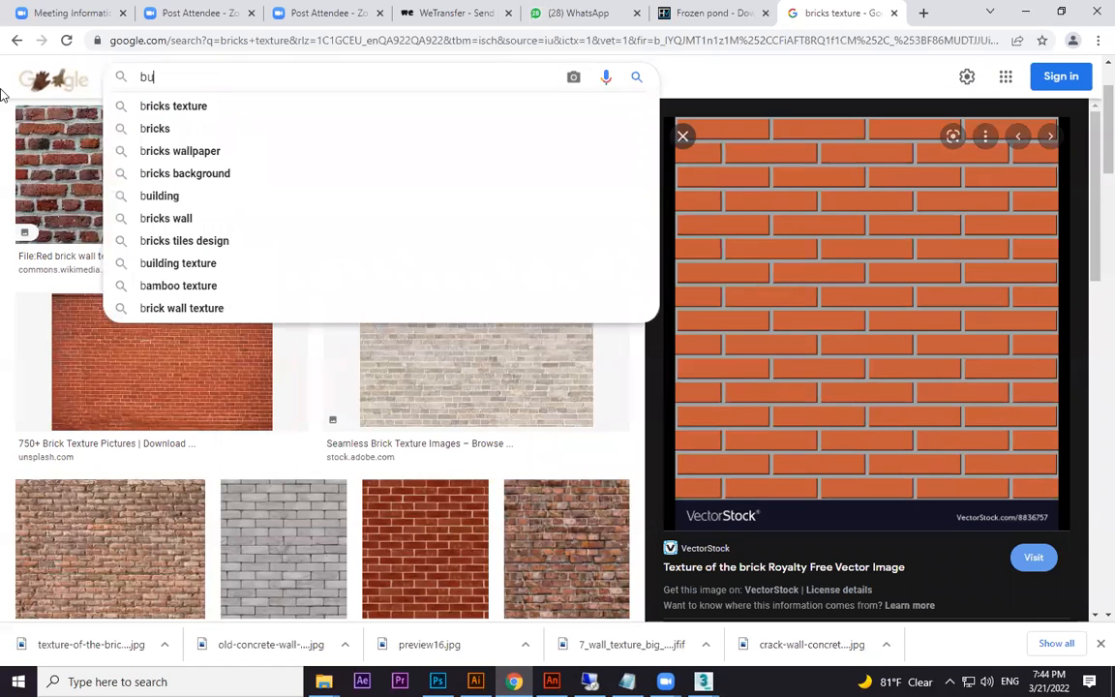
{"action": "type", "text": "mp map texture"}
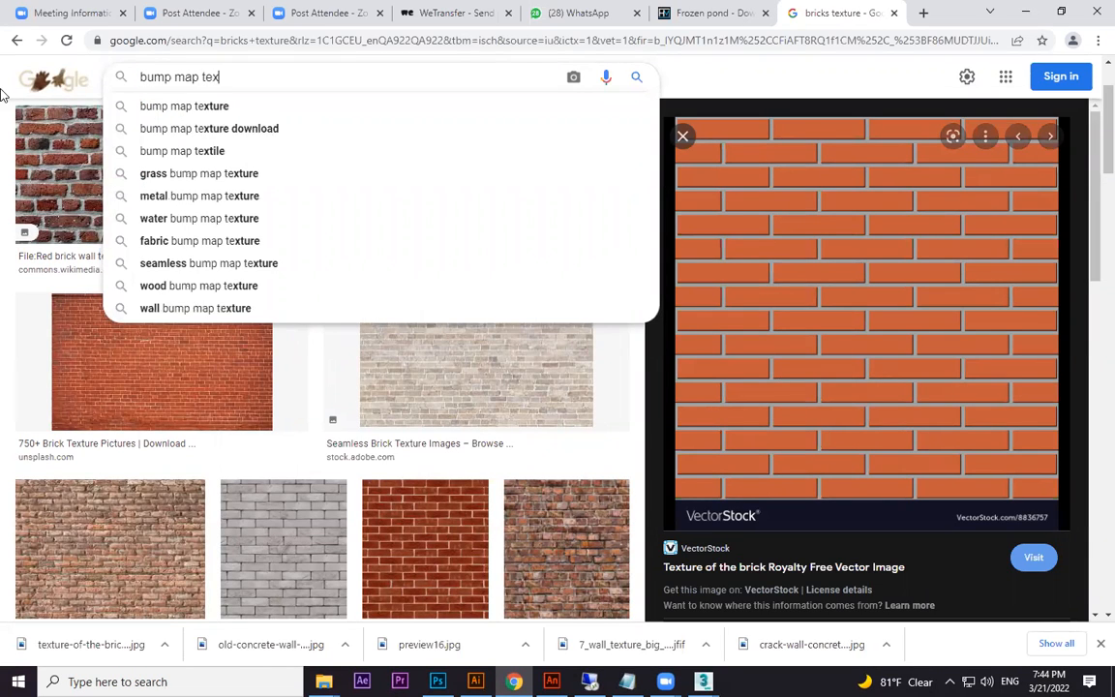
{"action": "key", "text": "Return"}
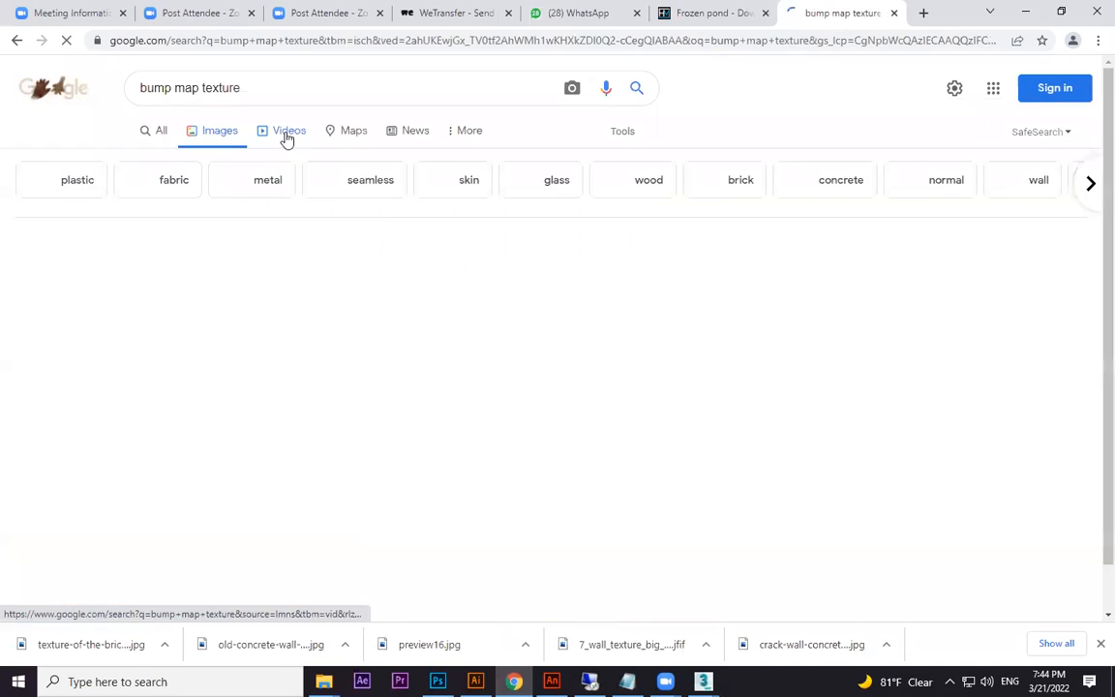
{"action": "scroll", "coordinate": [757, 423], "scroll_direction": "down", "scroll_amount": 4}
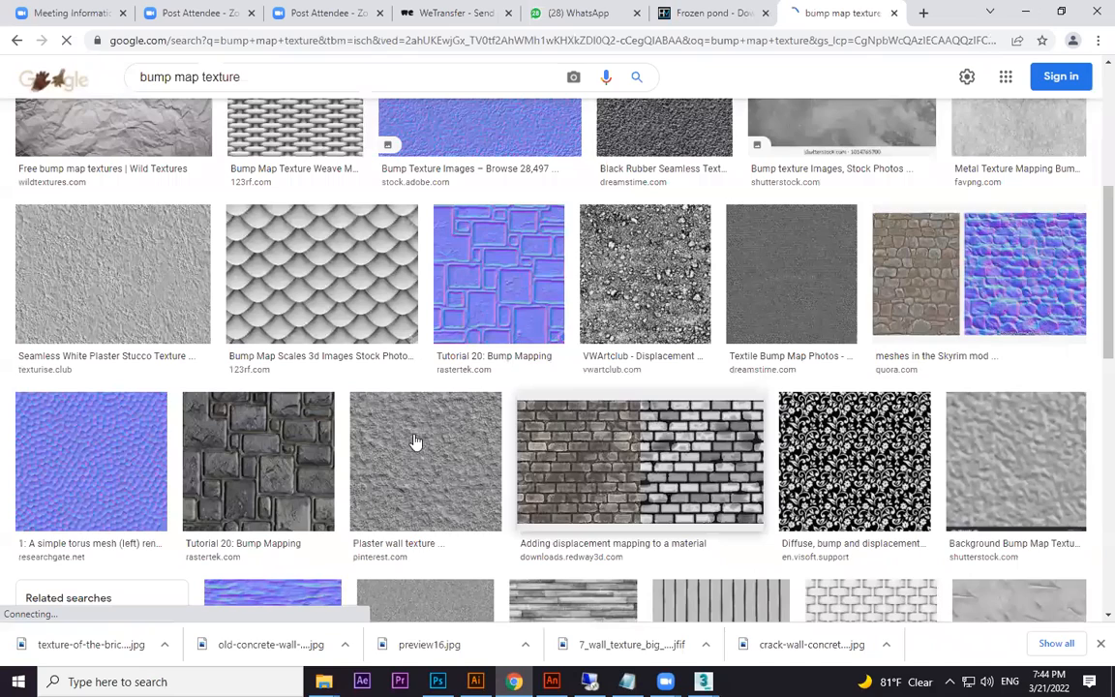
Open the white woven Depositphotos bump map from the image results and save it to the Desktop.
{"action": "scroll", "coordinate": [344, 289], "scroll_direction": "down", "scroll_amount": 5}
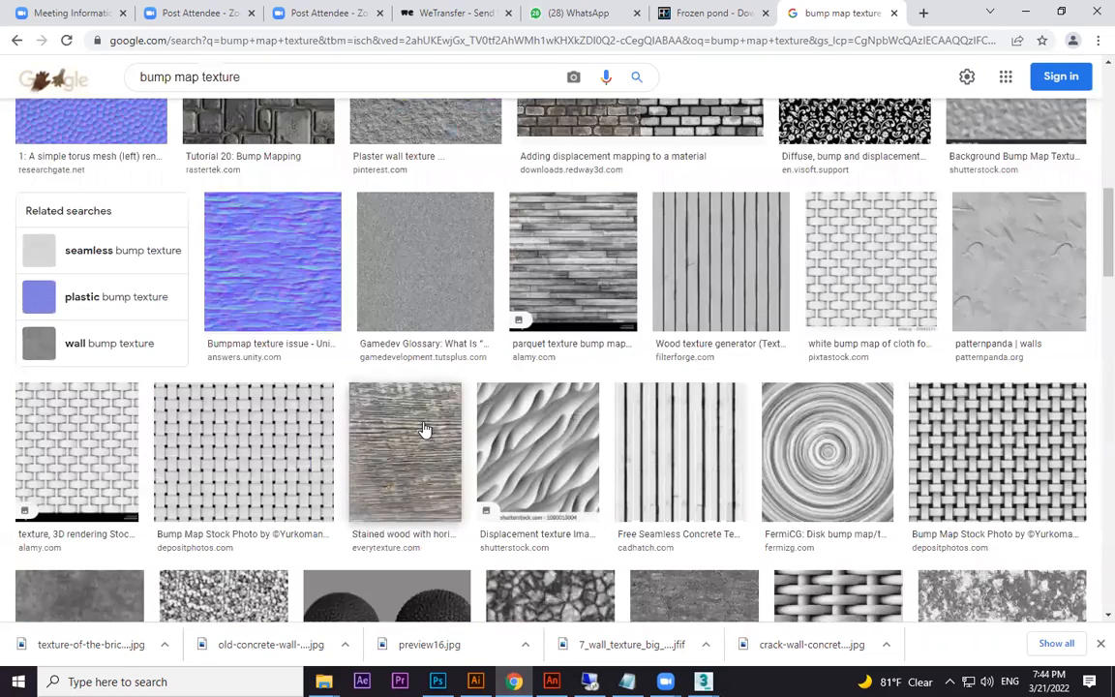
{"action": "left_click", "coordinate": [271, 366]}
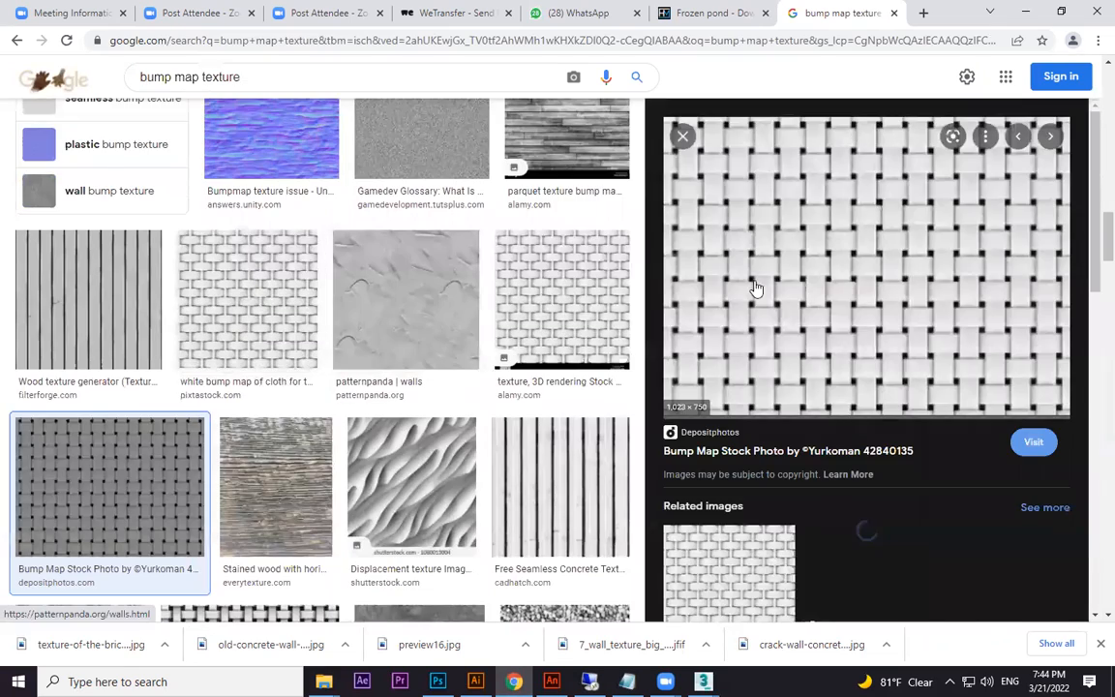
{"action": "right_click", "coordinate": [893, 254]}
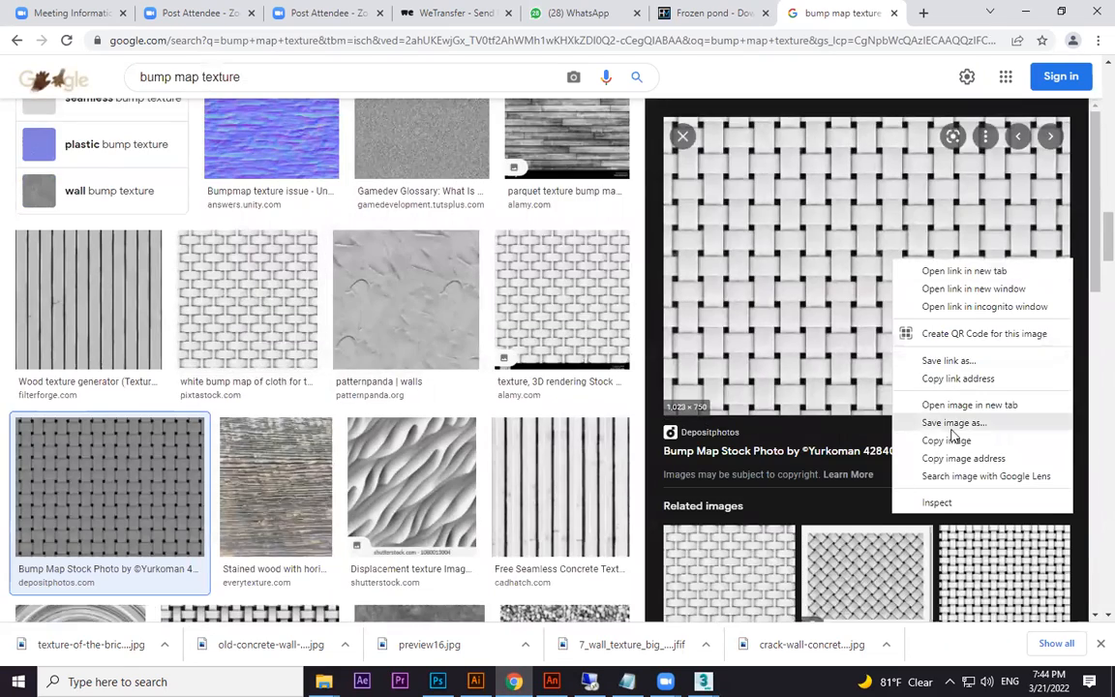
{"action": "left_click", "coordinate": [953, 426]}
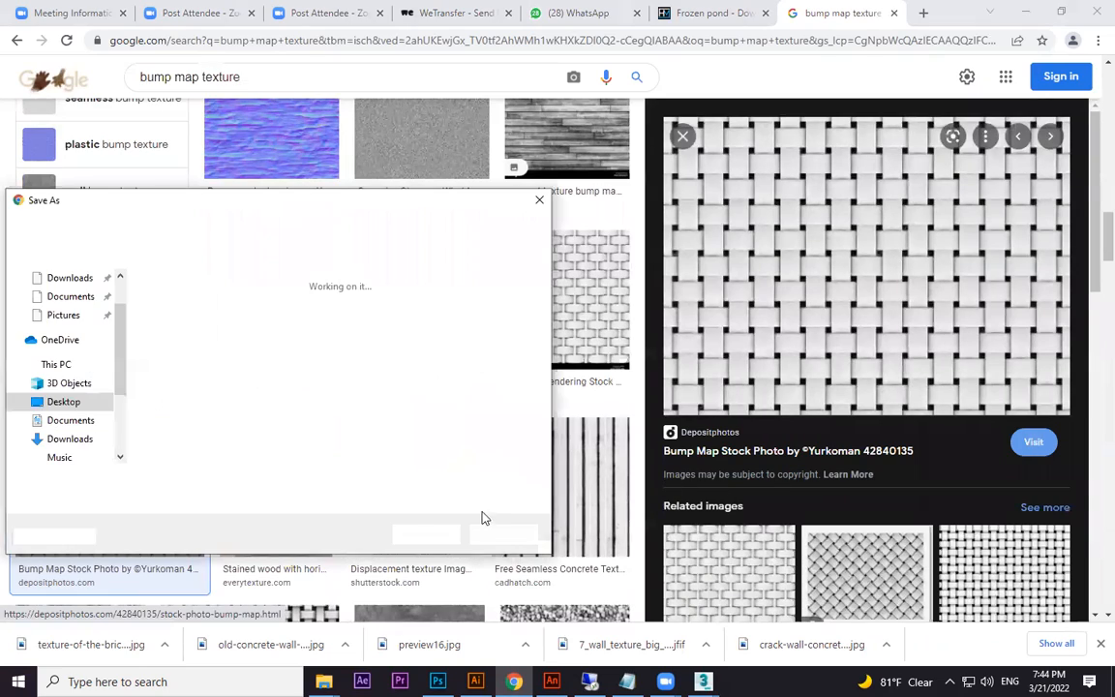
{"action": "left_click", "coordinate": [428, 530]}
Browse further bump map texture results and preview the 123RF roofing bump map image.
{"action": "scroll", "coordinate": [443, 452], "scroll_direction": "down", "scroll_amount": 3}
{"action": "scroll", "coordinate": [443, 452], "scroll_direction": "down", "scroll_amount": 5}
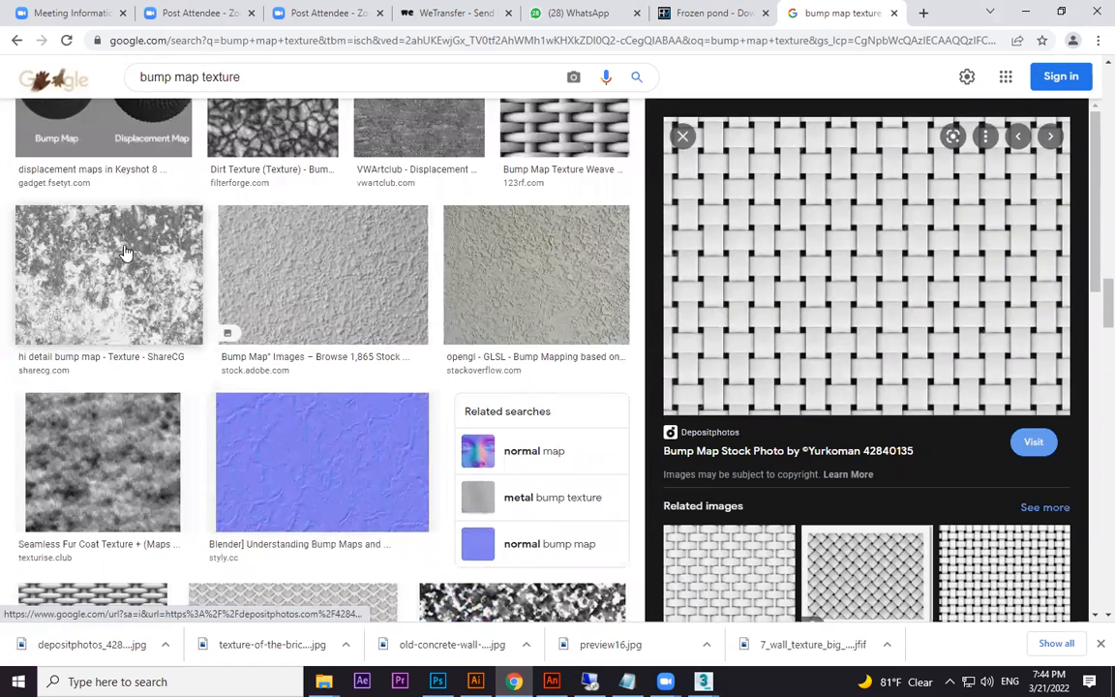
{"action": "scroll", "coordinate": [165, 261], "scroll_direction": "down", "scroll_amount": 8}
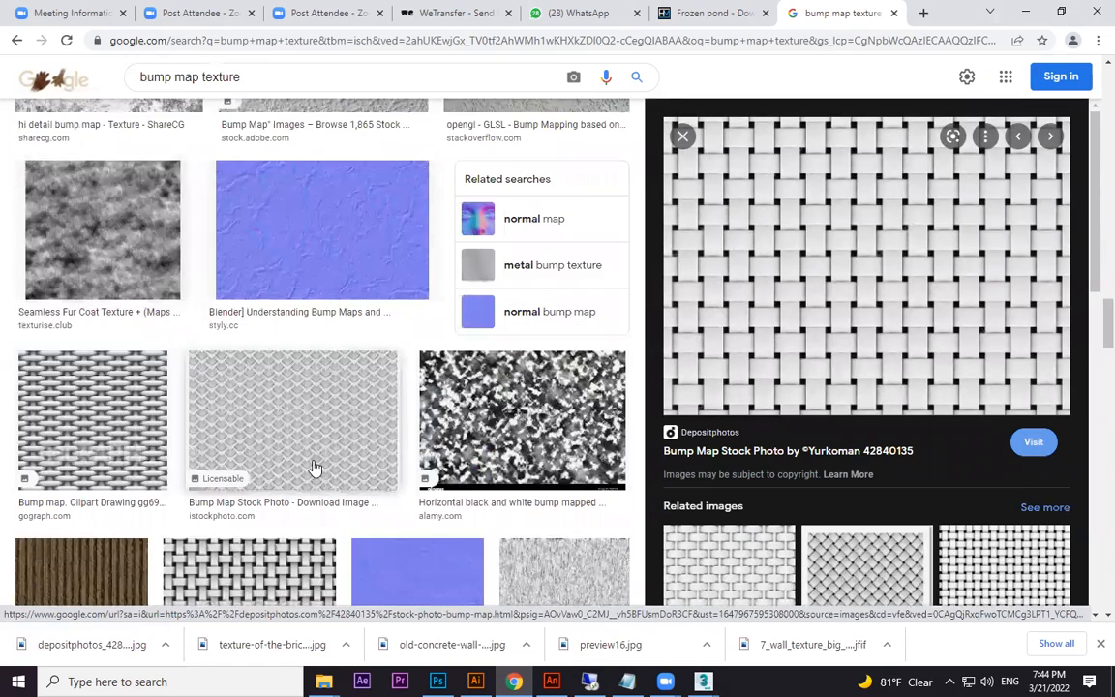
{"action": "scroll", "coordinate": [448, 444], "scroll_direction": "down", "scroll_amount": 7}
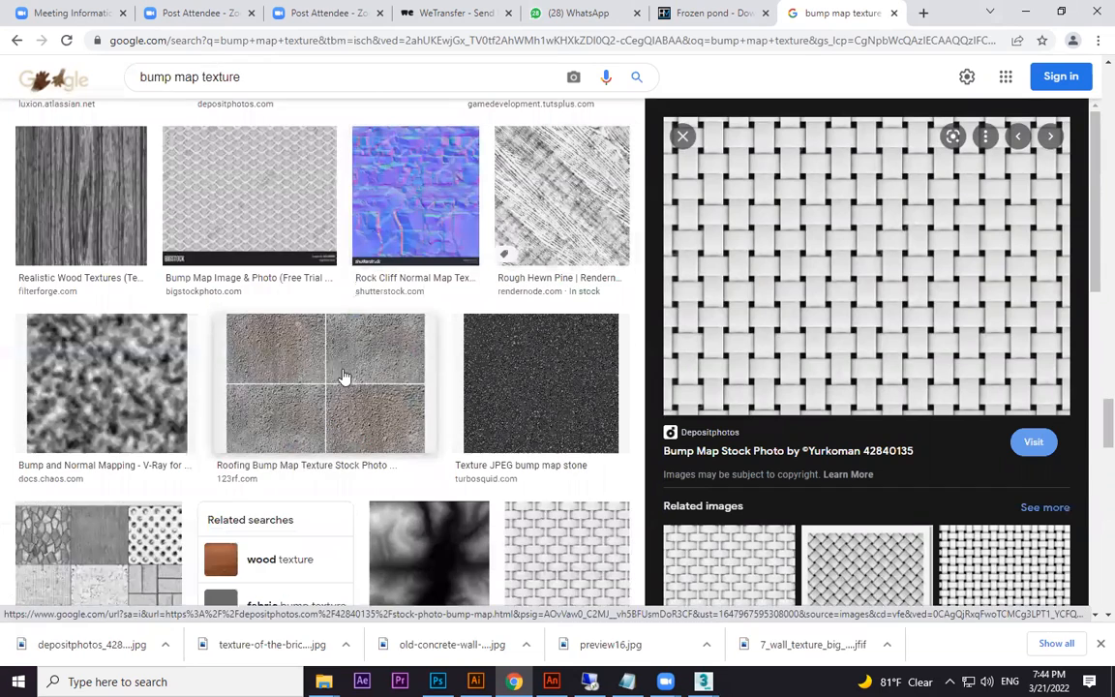
{"action": "left_click", "coordinate": [315, 341]}
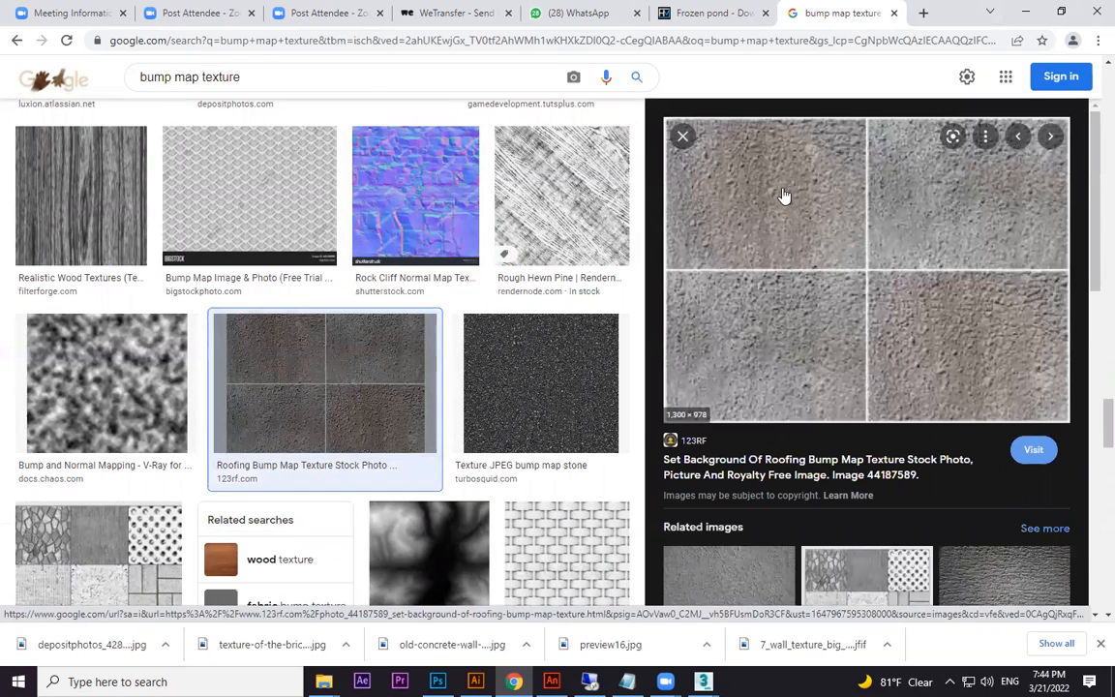
{"action": "scroll", "coordinate": [787, 204], "scroll_direction": "down", "scroll_amount": 2}
Return to 3ds Max, close the render window, and give the wall face the unused 07 - Default material with a near-white diffuse colour.
{"action": "left_click", "coordinate": [1027, 12]}
{"action": "left_click", "coordinate": [919, 113]}
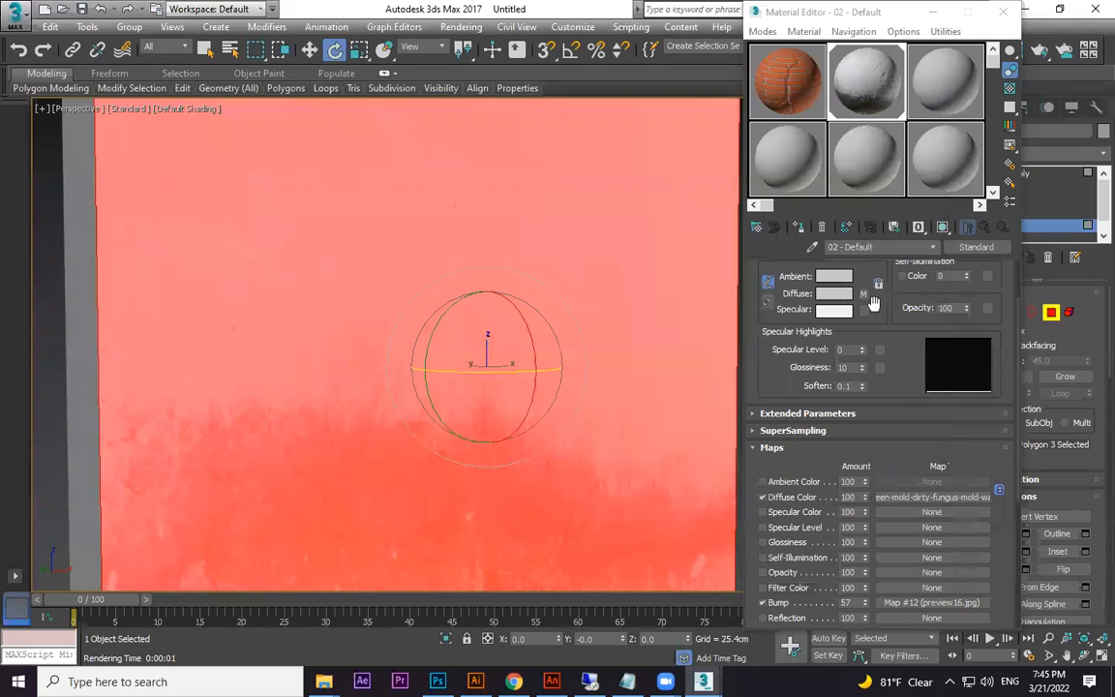
{"action": "left_click", "coordinate": [760, 167]}
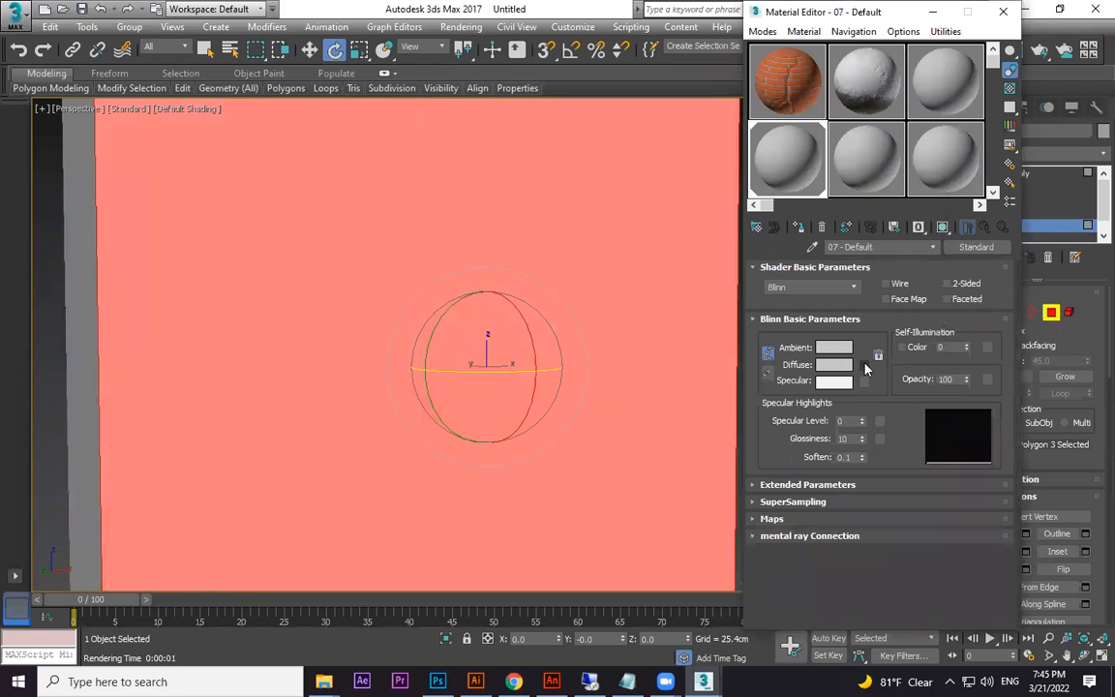
{"action": "left_click", "coordinate": [833, 365]}
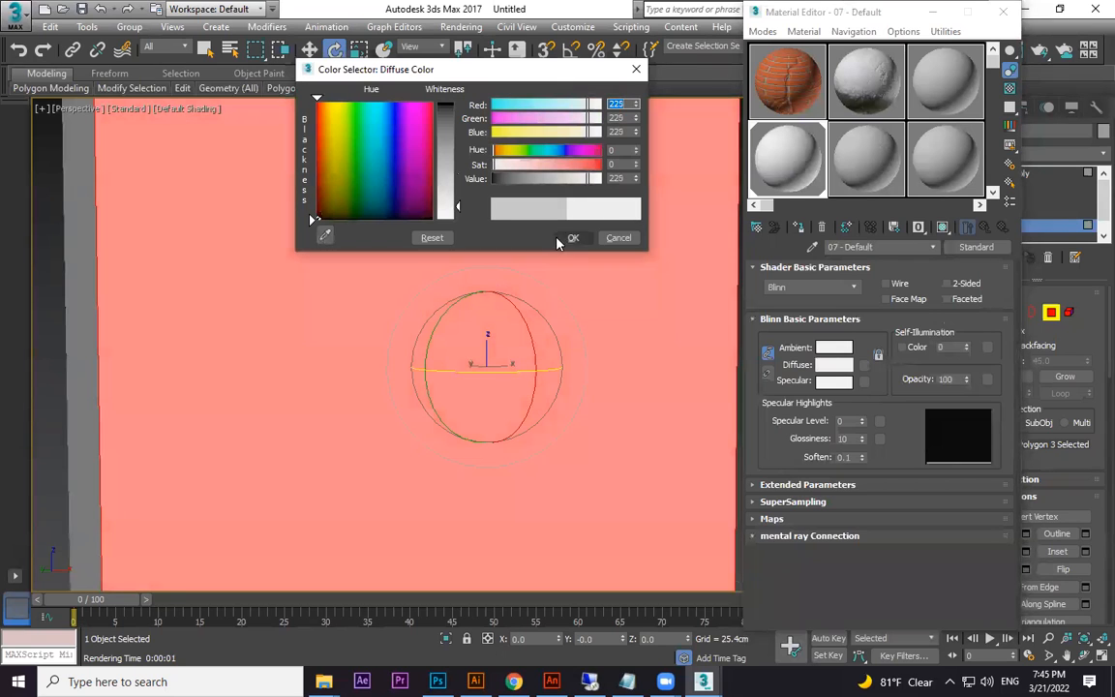
{"action": "left_click", "coordinate": [571, 238]}
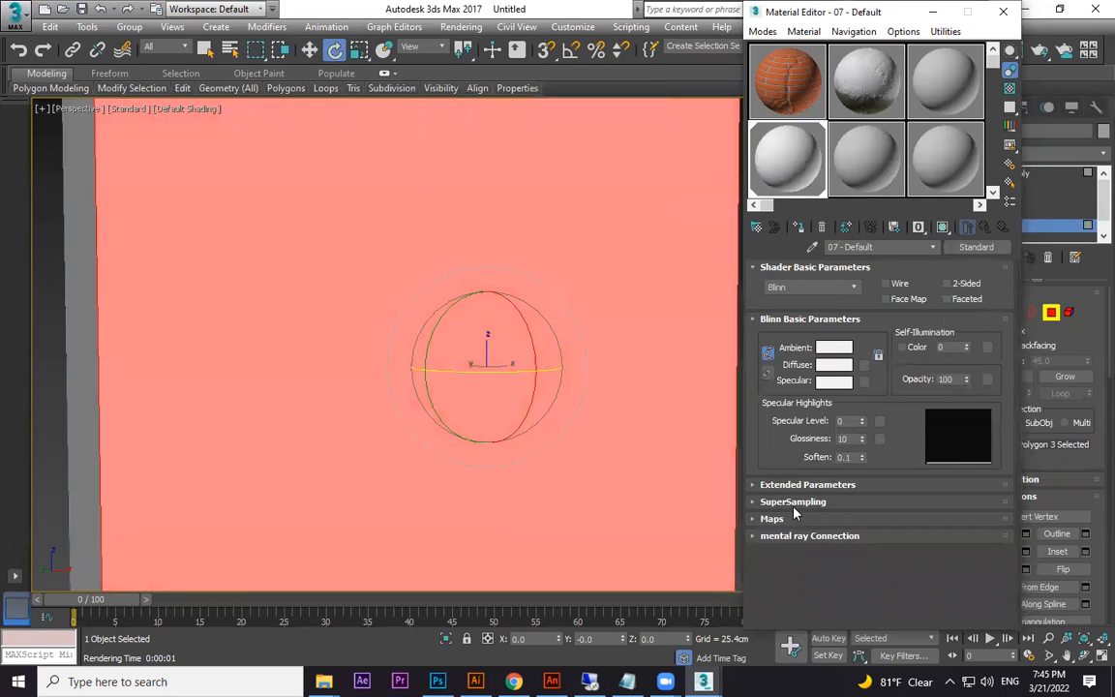
Load the depositphotos_42840135 weave image from the Desktop as the material's Bump bitmap and show it in the viewport.
{"action": "left_click", "coordinate": [774, 519]}
{"action": "scroll", "coordinate": [790, 392], "scroll_direction": "down", "scroll_amount": 3}
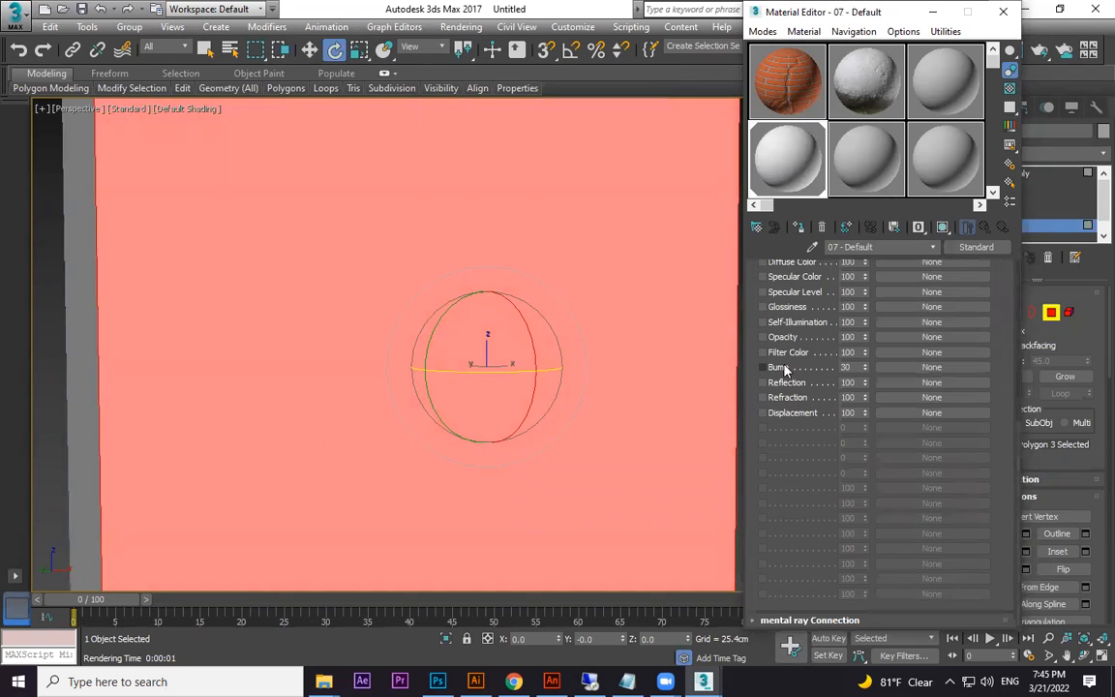
{"action": "left_click", "coordinate": [896, 370]}
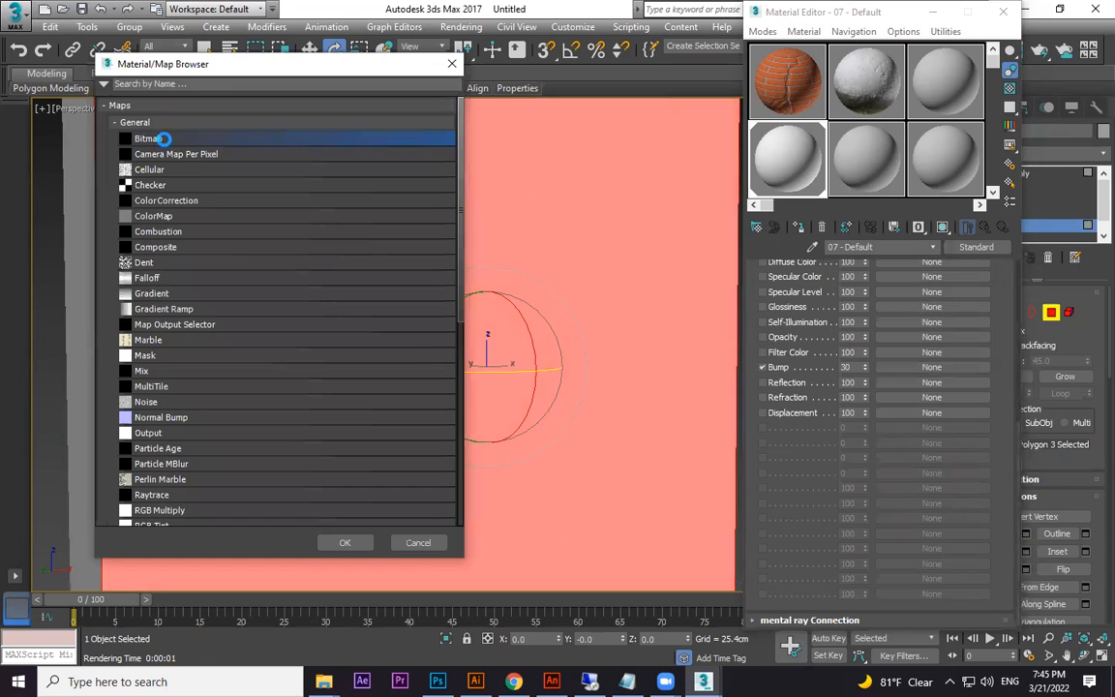
{"action": "double_click", "coordinate": [161, 139]}
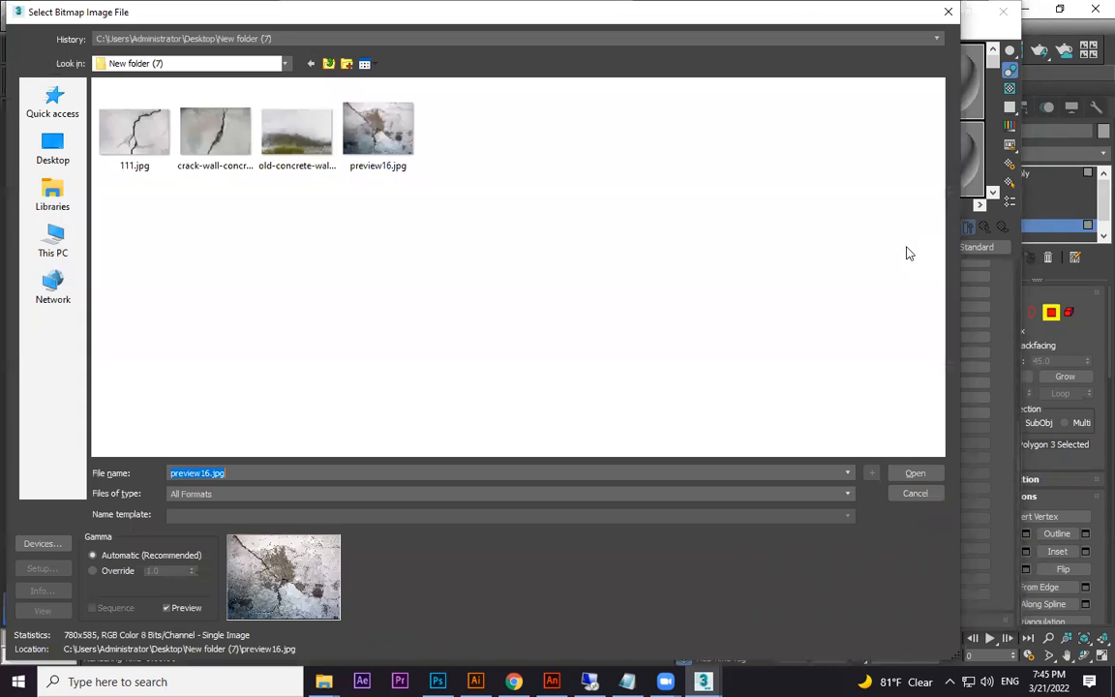
{"action": "left_click", "coordinate": [331, 64]}
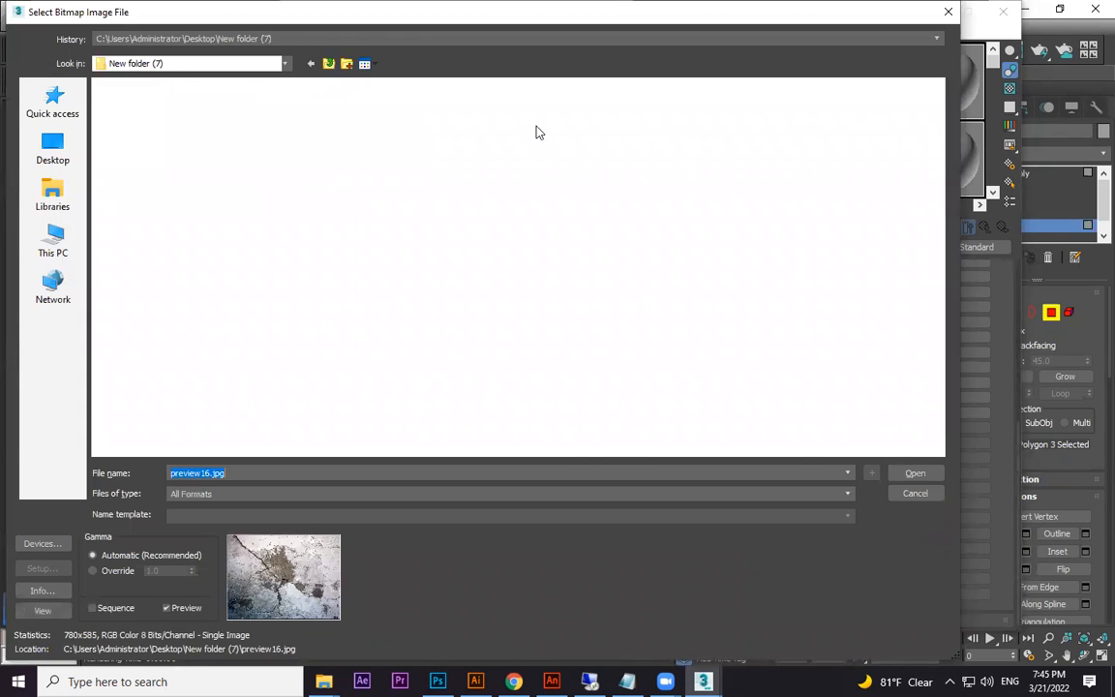
{"action": "left_click_drag", "start_coordinate": [943, 178], "coordinate": [957, 330]}
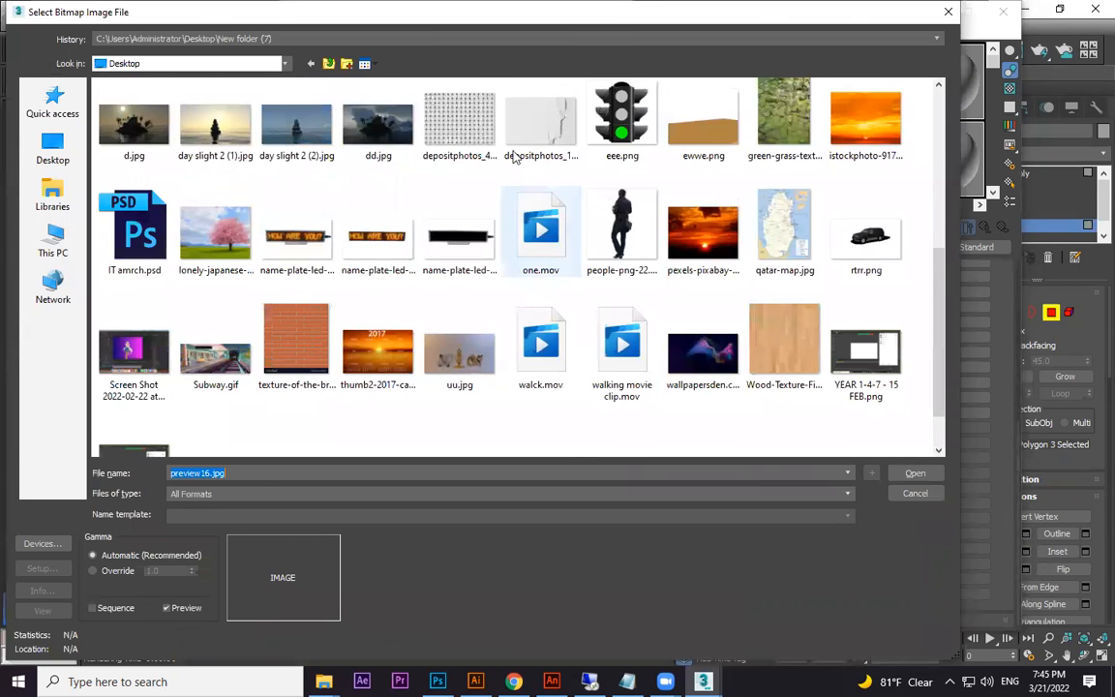
{"action": "double_click", "coordinate": [467, 123]}
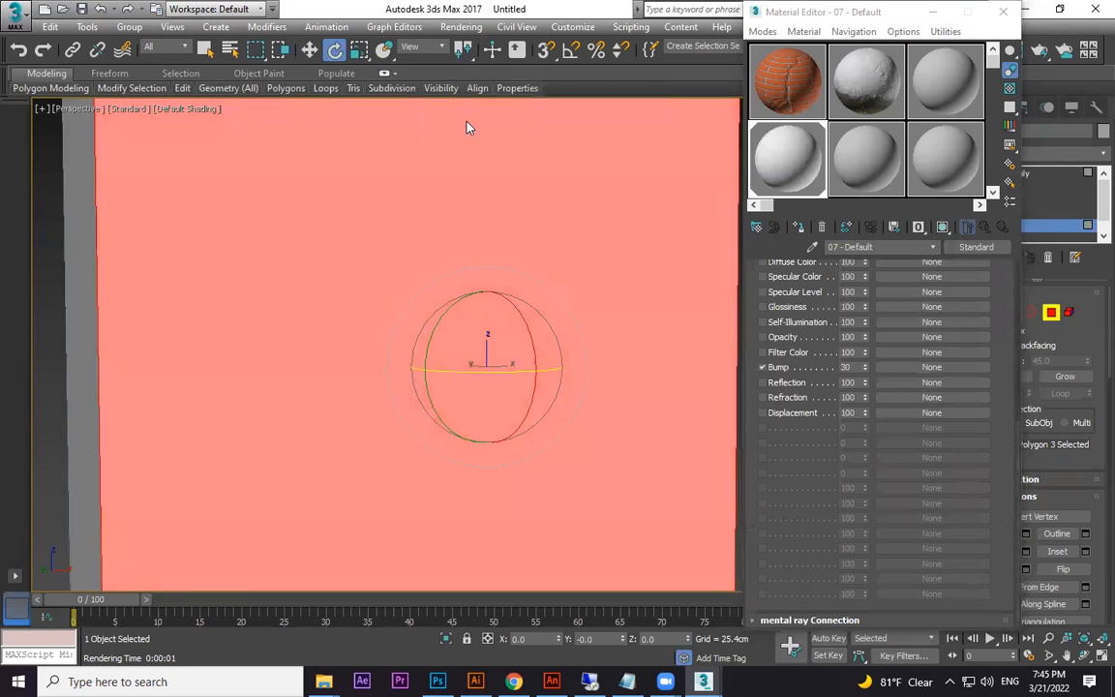
{"action": "left_click", "coordinate": [945, 227]}
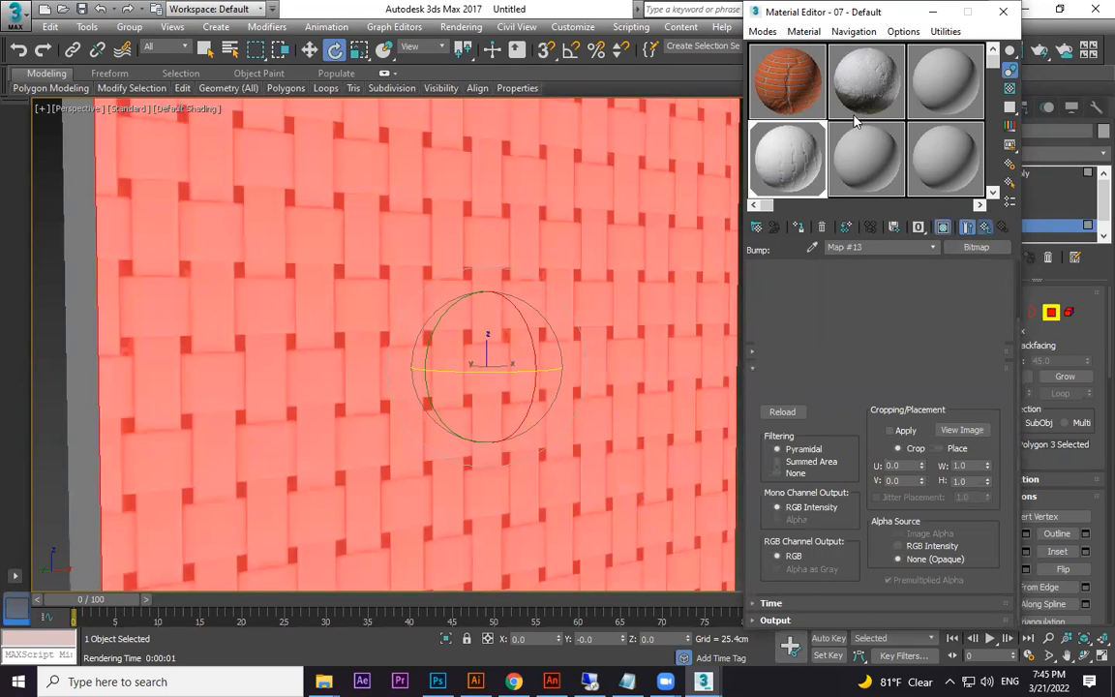
Set the woven material's Bump amount to 50, checking the enlarged sample, and test-render the wall.
{"action": "double_click", "coordinate": [789, 154]}
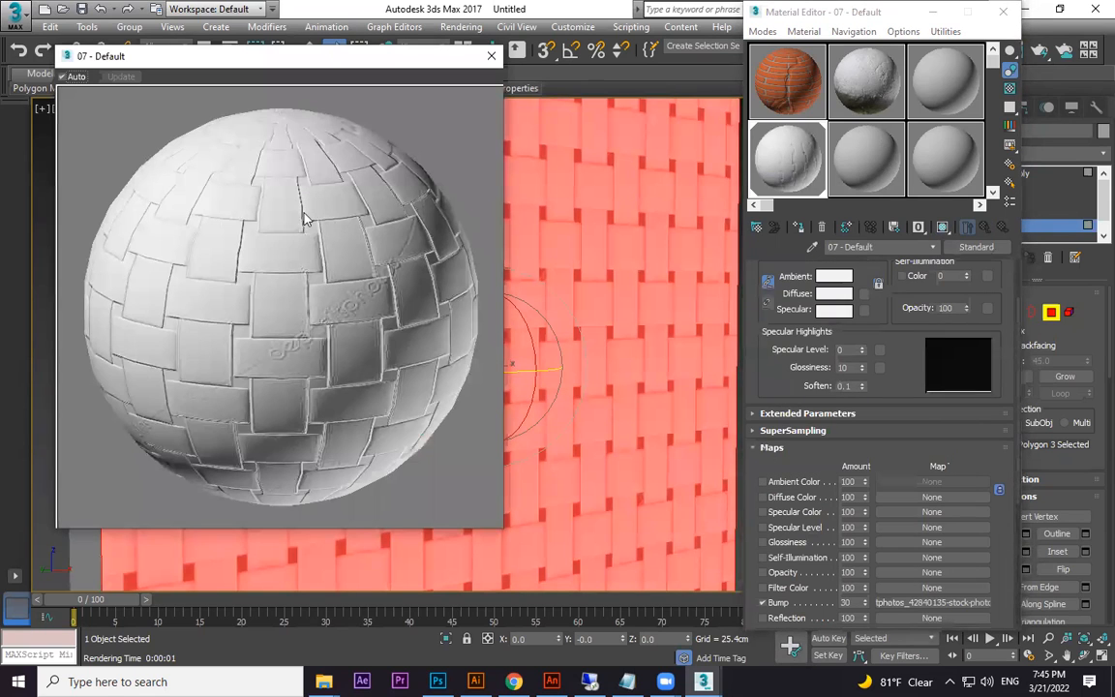
{"action": "left_click_drag", "start_coordinate": [867, 604], "coordinate": [868, 591]}
{"action": "double_click", "coordinate": [856, 603]}
{"action": "type", "text": "50"}
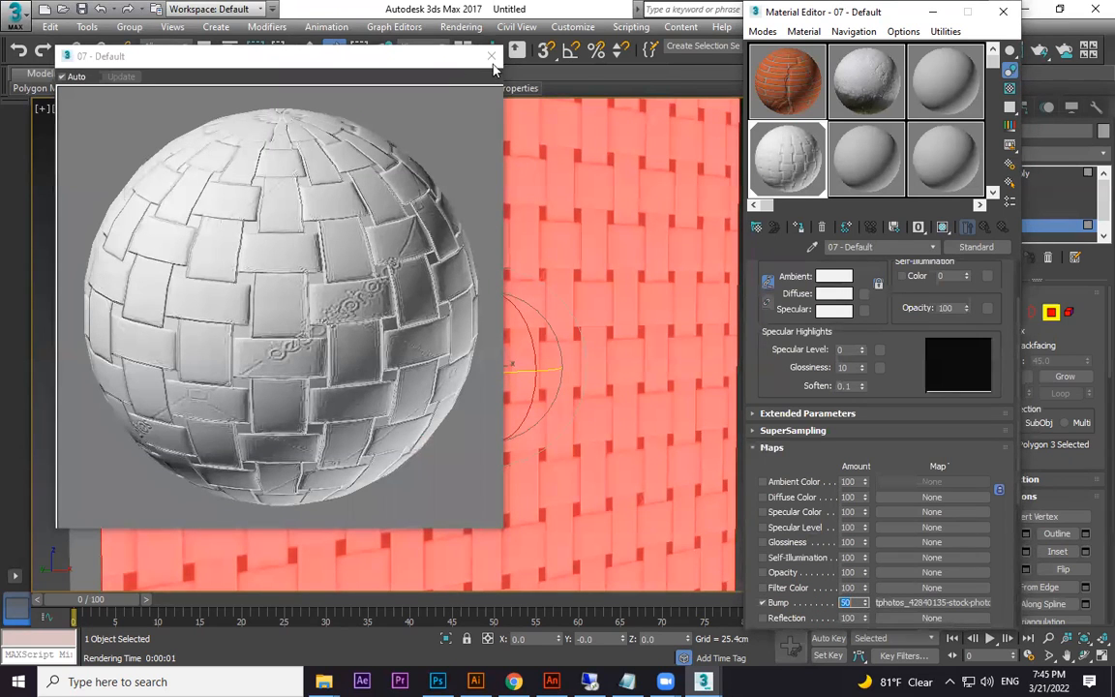
{"action": "left_click", "coordinate": [602, 319]}
{"action": "key", "text": "shift+q"}
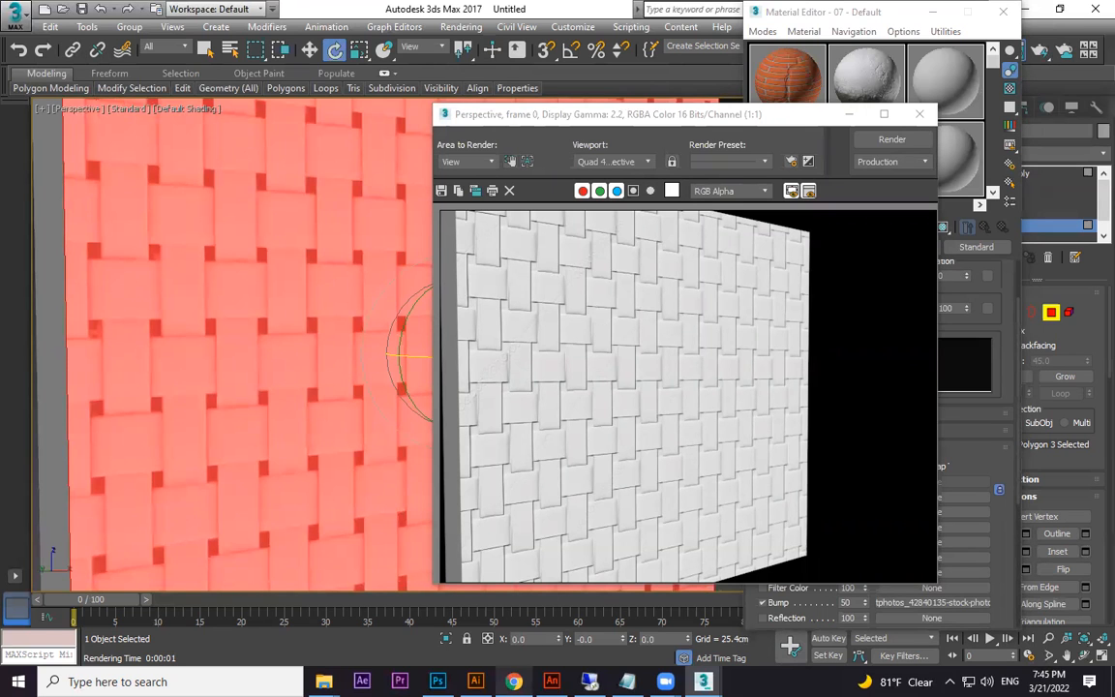
Switch to Chrome and look through the remaining bump map texture results and related images for other surface patterns.
{"action": "left_click", "coordinate": [513, 681]}
{"action": "scroll", "coordinate": [528, 474], "scroll_direction": "down", "scroll_amount": 5}
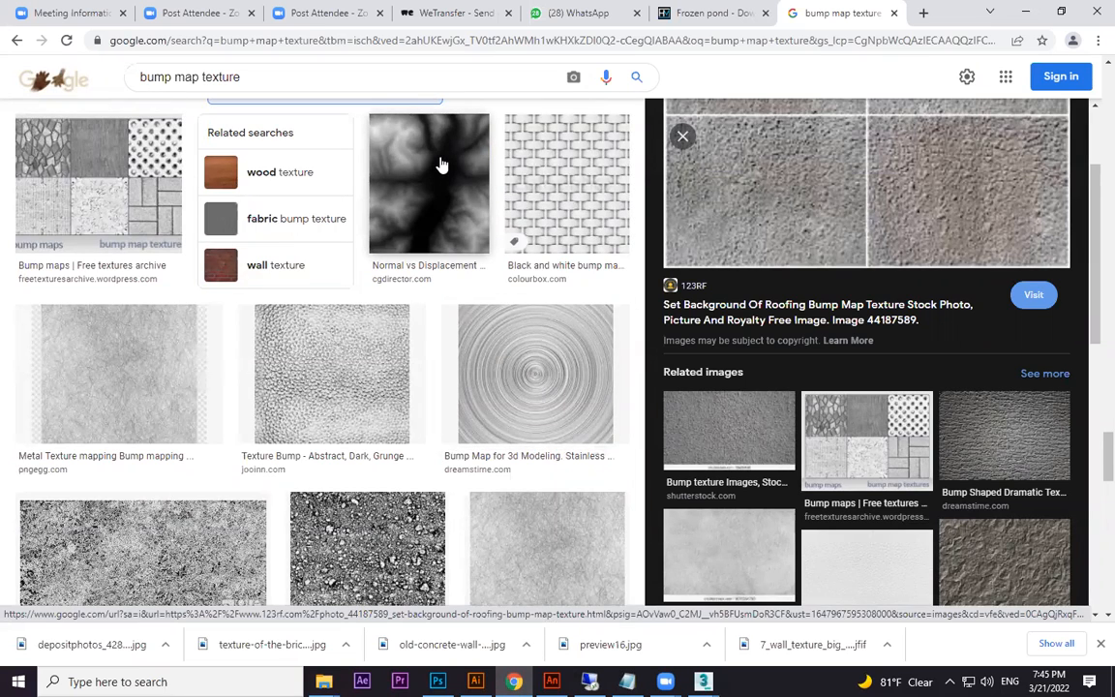
{"action": "scroll", "coordinate": [434, 349], "scroll_direction": "down", "scroll_amount": 7}
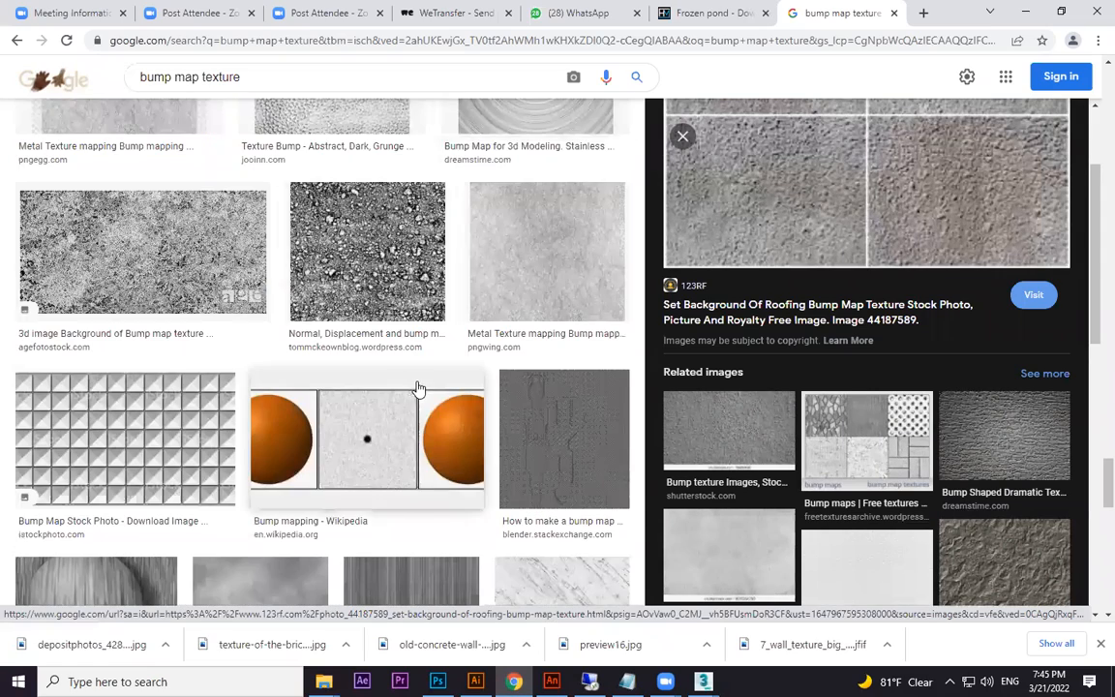
{"action": "scroll", "coordinate": [435, 346], "scroll_direction": "down", "scroll_amount": 3}
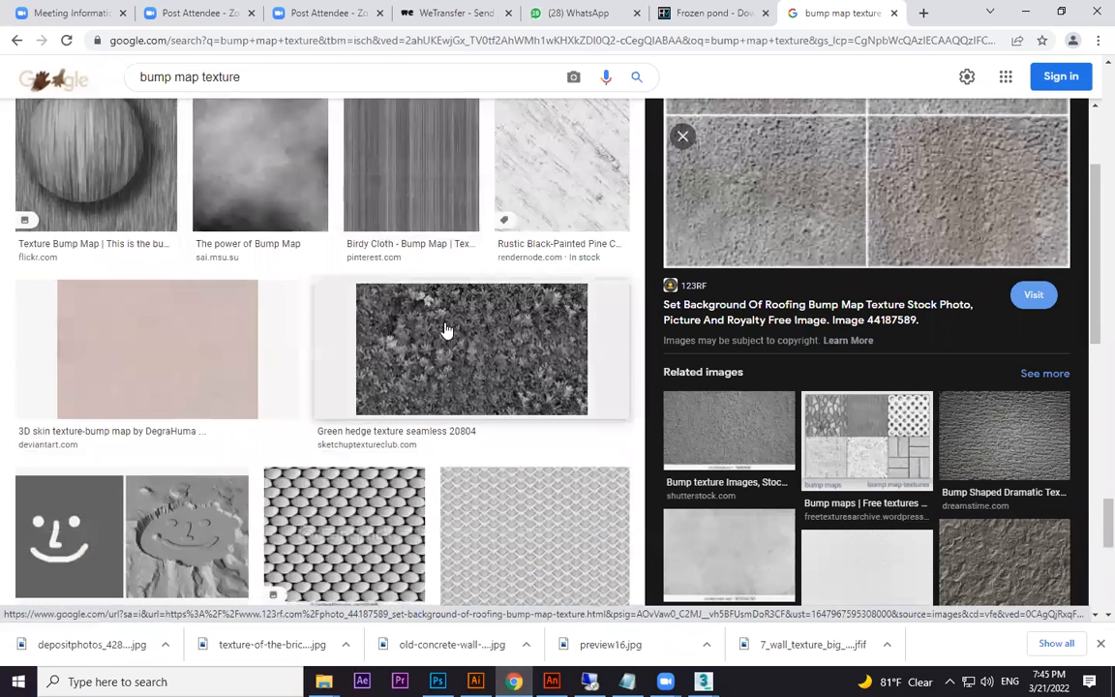
{"action": "scroll", "coordinate": [455, 325], "scroll_direction": "up", "scroll_amount": 4}
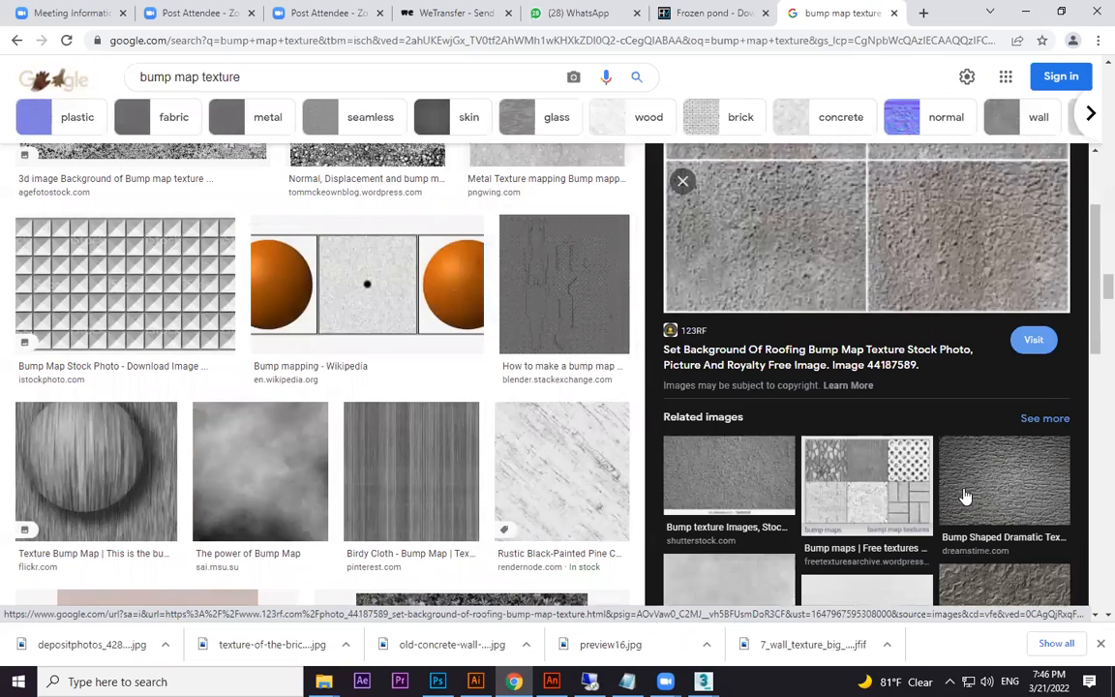
{"action": "scroll", "coordinate": [868, 439], "scroll_direction": "down", "scroll_amount": 4}
{"action": "scroll", "coordinate": [892, 271], "scroll_direction": "down", "scroll_amount": 5}
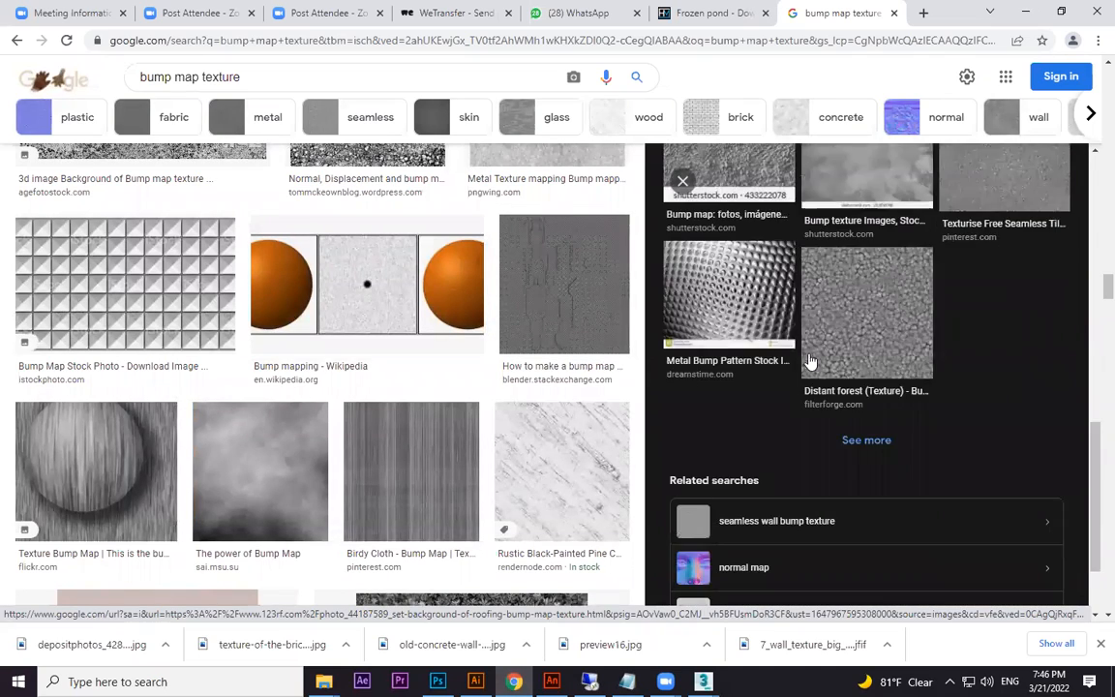
{"action": "scroll", "coordinate": [316, 480], "scroll_direction": "down", "scroll_amount": 3}
{"action": "scroll", "coordinate": [316, 480], "scroll_direction": "down", "scroll_amount": 3}
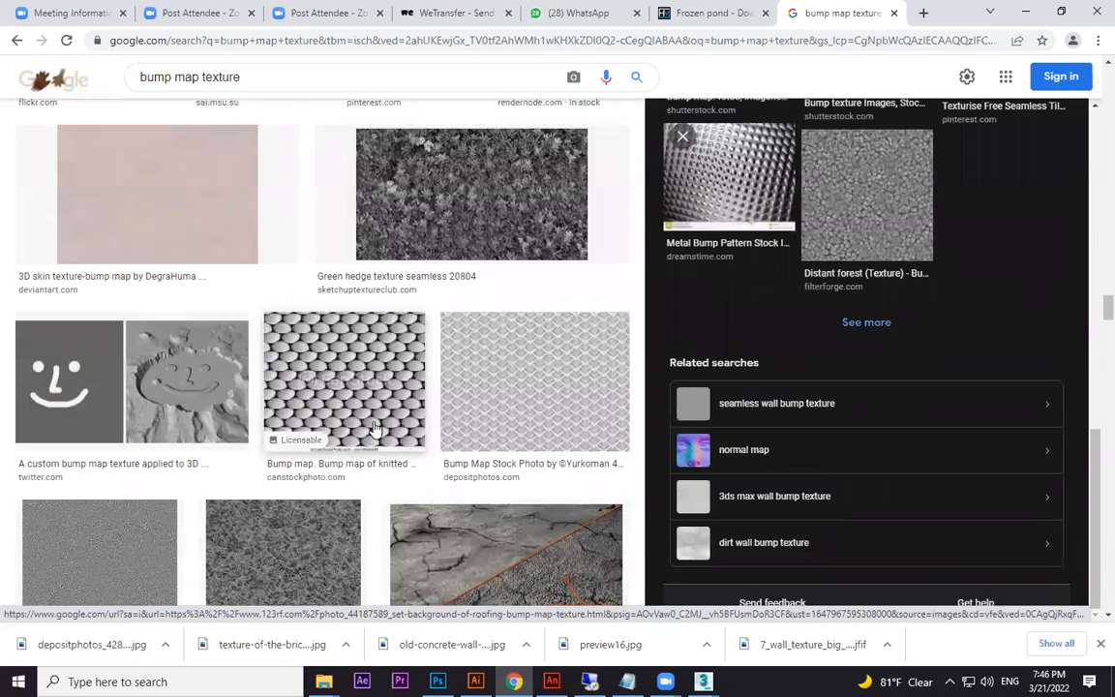
{"action": "scroll", "coordinate": [376, 429], "scroll_direction": "down", "scroll_amount": 3}
{"action": "scroll", "coordinate": [511, 364], "scroll_direction": "down", "scroll_amount": 2}
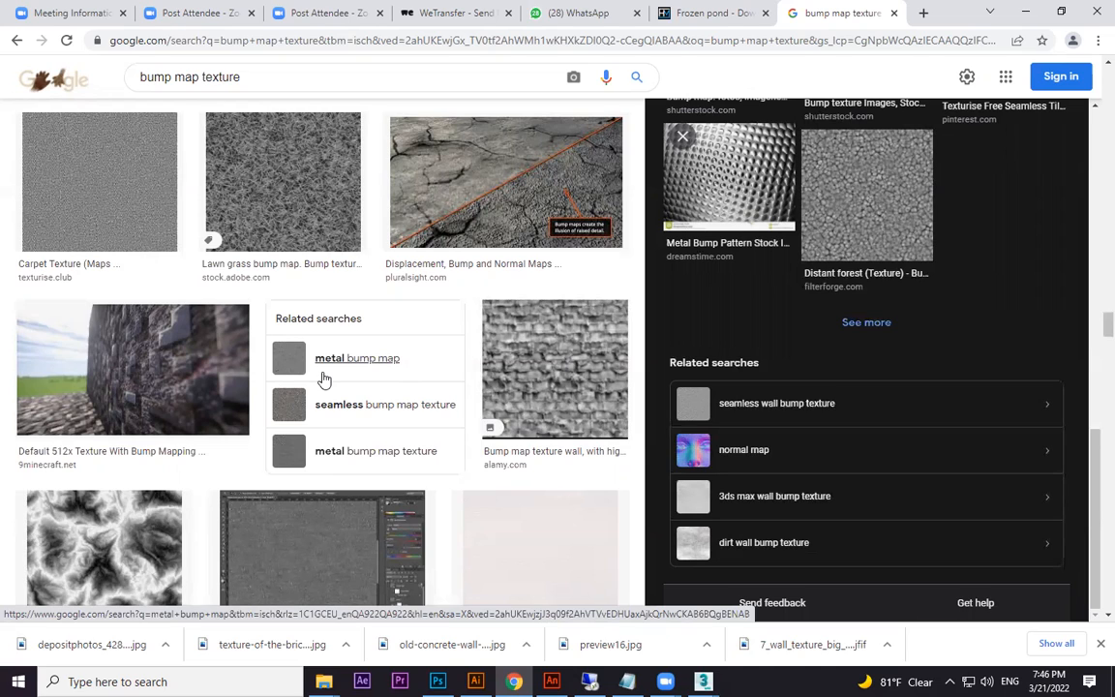
{"action": "scroll", "coordinate": [290, 377], "scroll_direction": "down", "scroll_amount": 5}
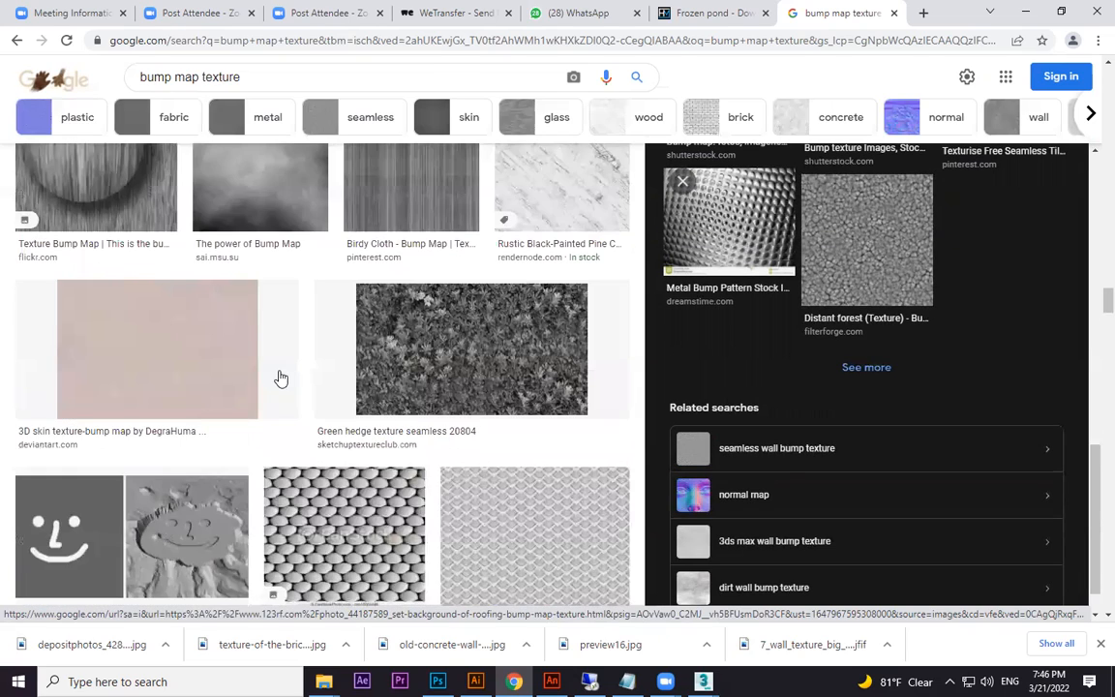
{"action": "scroll", "coordinate": [281, 377], "scroll_direction": "up", "scroll_amount": 10}
{"action": "scroll", "coordinate": [330, 373], "scroll_direction": "down", "scroll_amount": 10}
{"action": "scroll", "coordinate": [387, 368], "scroll_direction": "up", "scroll_amount": 10}
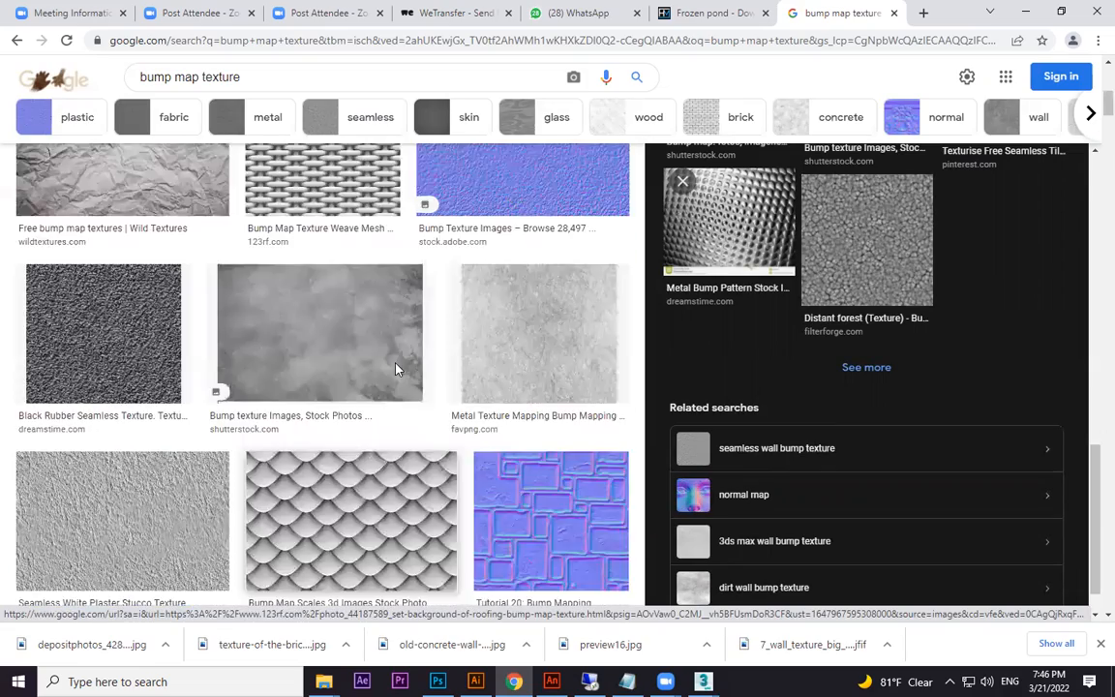
{"action": "scroll", "coordinate": [395, 367], "scroll_direction": "up", "scroll_amount": 5}
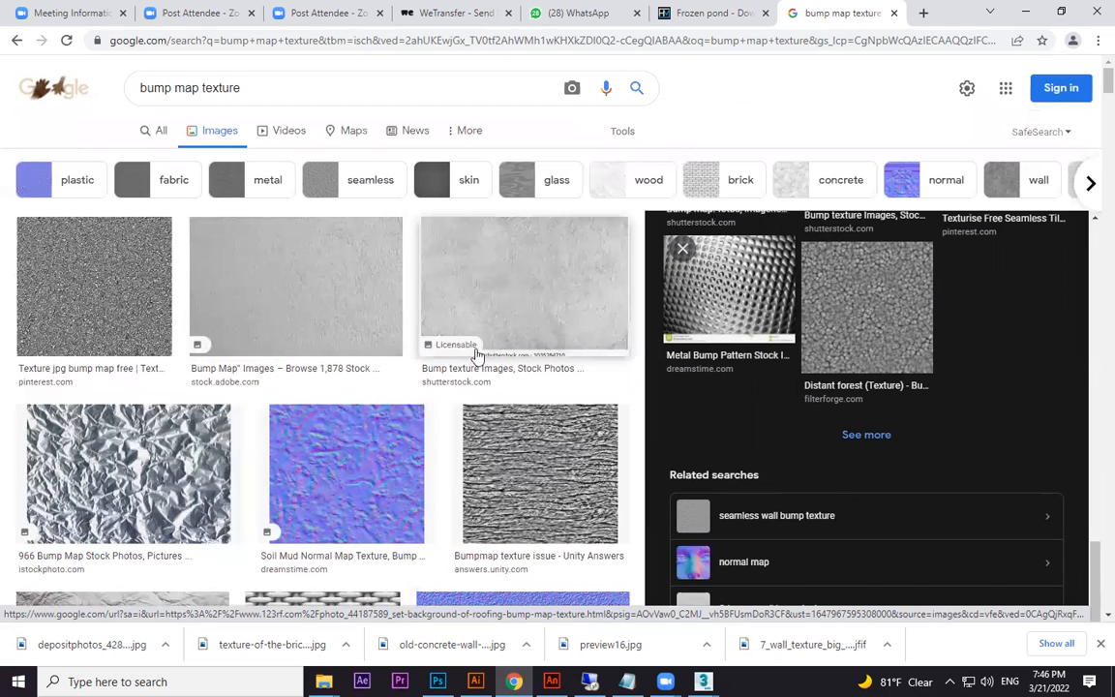
Filter the image results by brick and examine the Brick Texture Maps result, then return to 3ds Max and close the render window.
{"action": "left_click", "coordinate": [721, 184]}
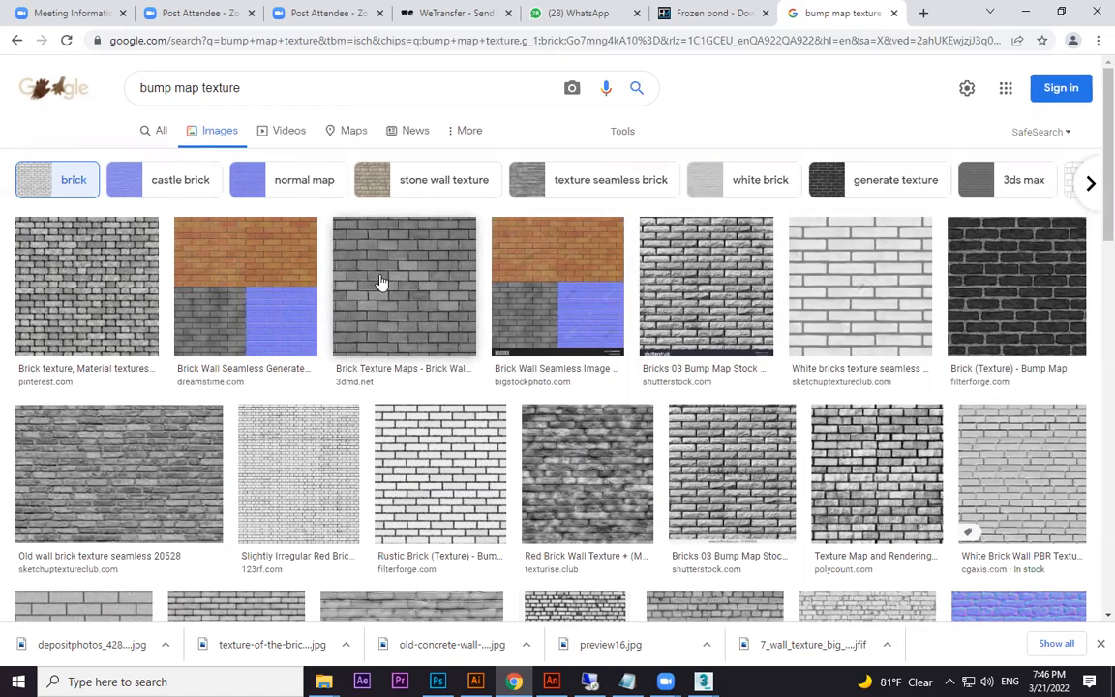
{"action": "left_click", "coordinate": [440, 310]}
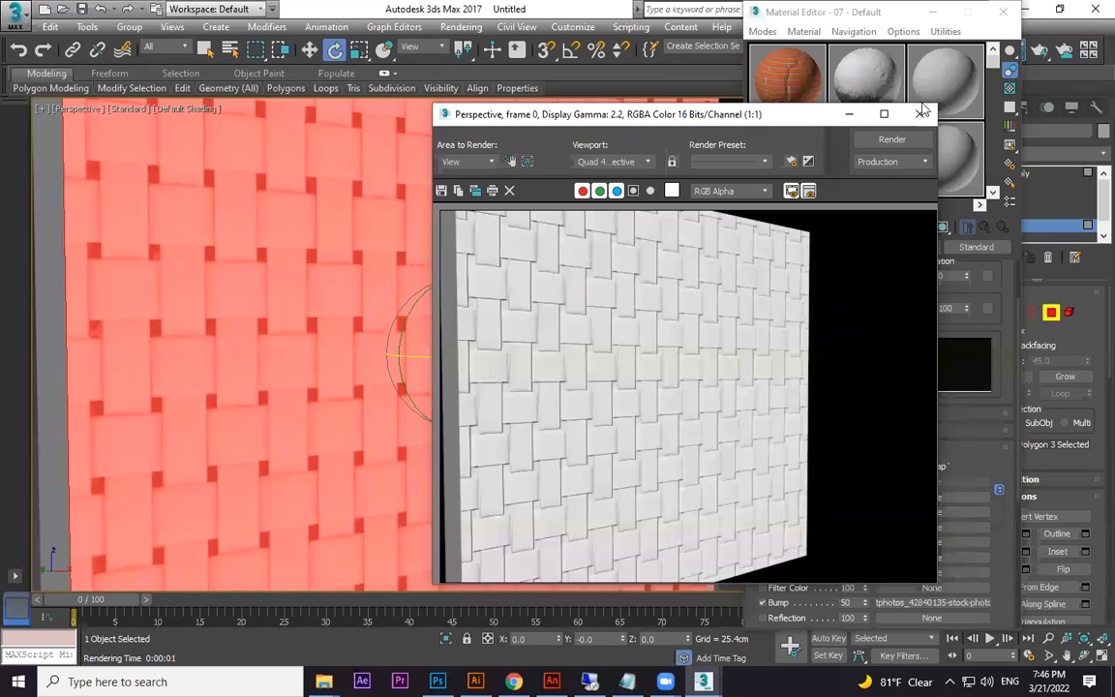
{"action": "left_click", "coordinate": [920, 114]}
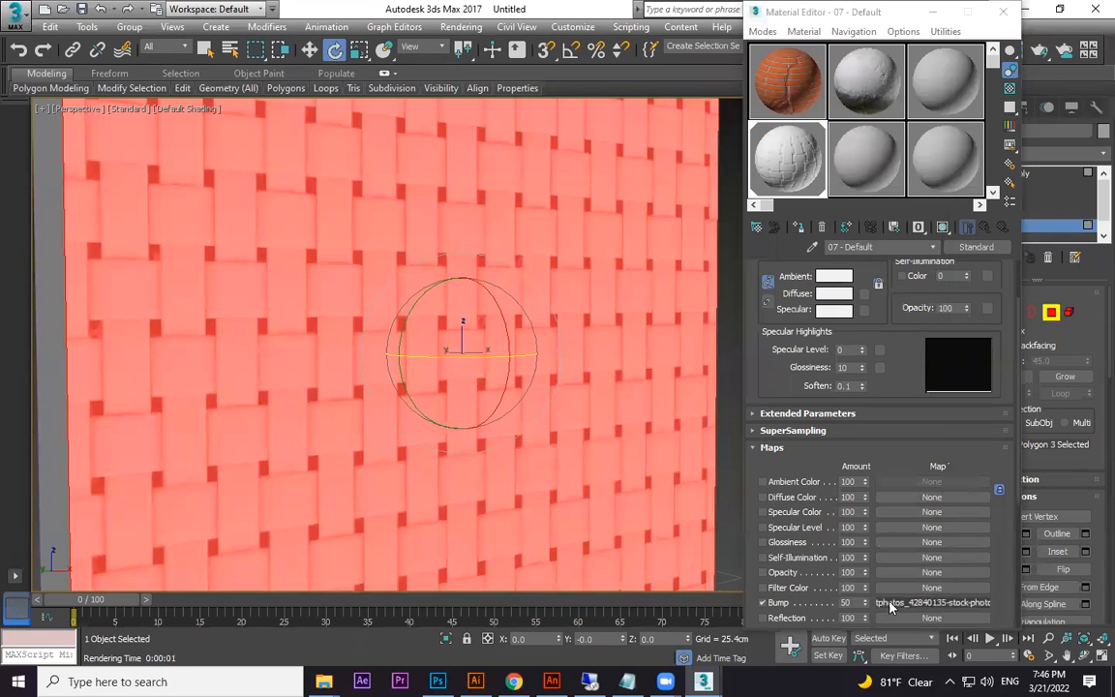
Assign the moldy concrete material to the wall's selected front face, test-render it, and close the render window and Material Editor.
{"action": "scroll", "coordinate": [413, 368], "scroll_direction": "down", "scroll_amount": 4}
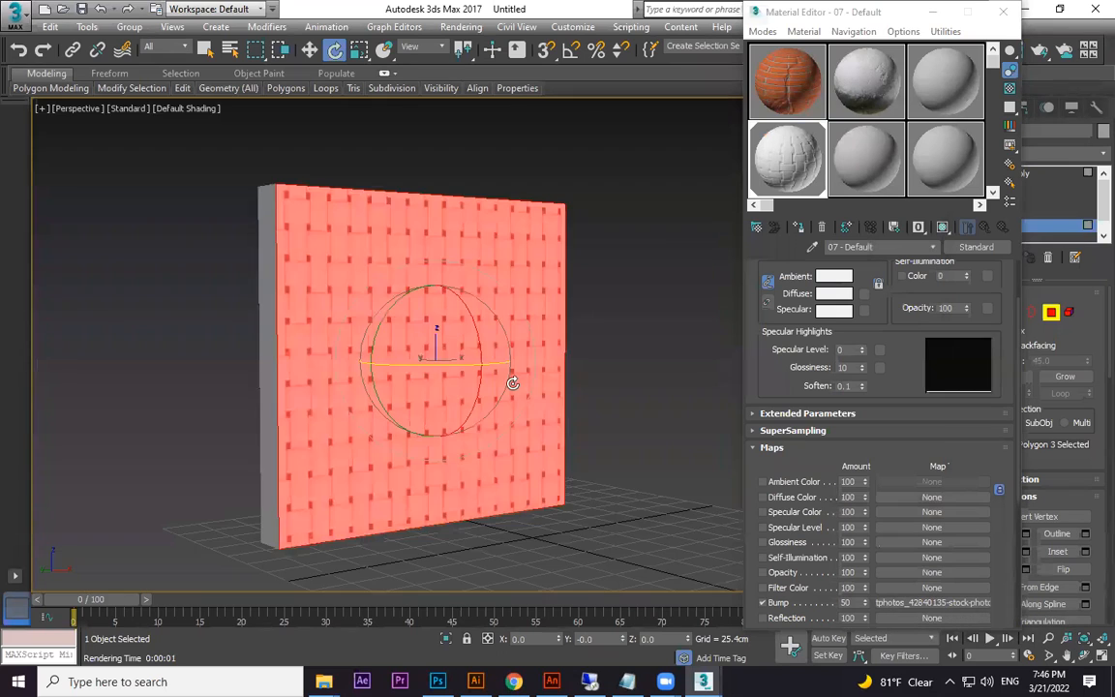
{"action": "scroll", "coordinate": [513, 383], "scroll_direction": "up", "scroll_amount": 2}
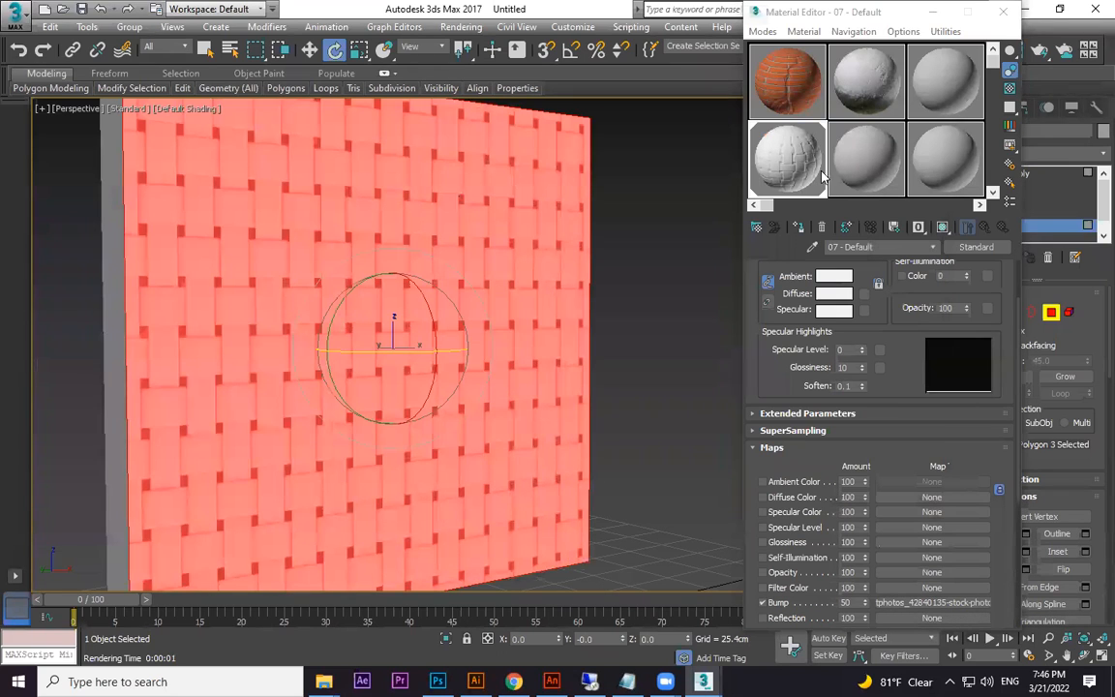
{"action": "left_click", "coordinate": [862, 87]}
{"action": "left_click", "coordinate": [799, 228]}
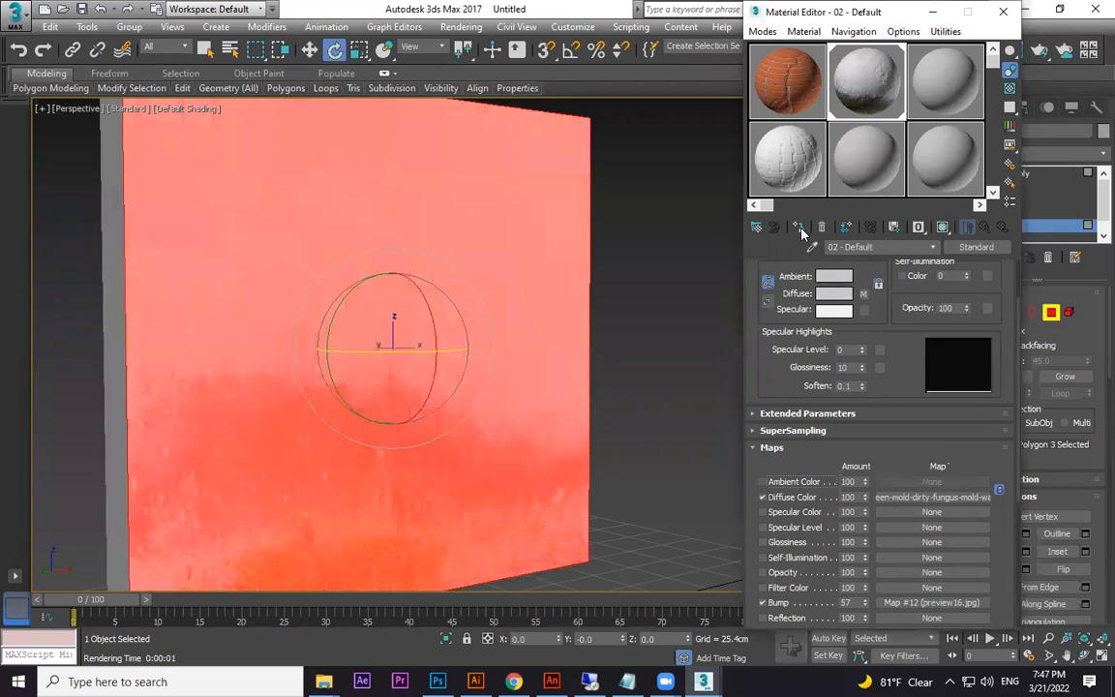
{"action": "key", "text": "shift+q"}
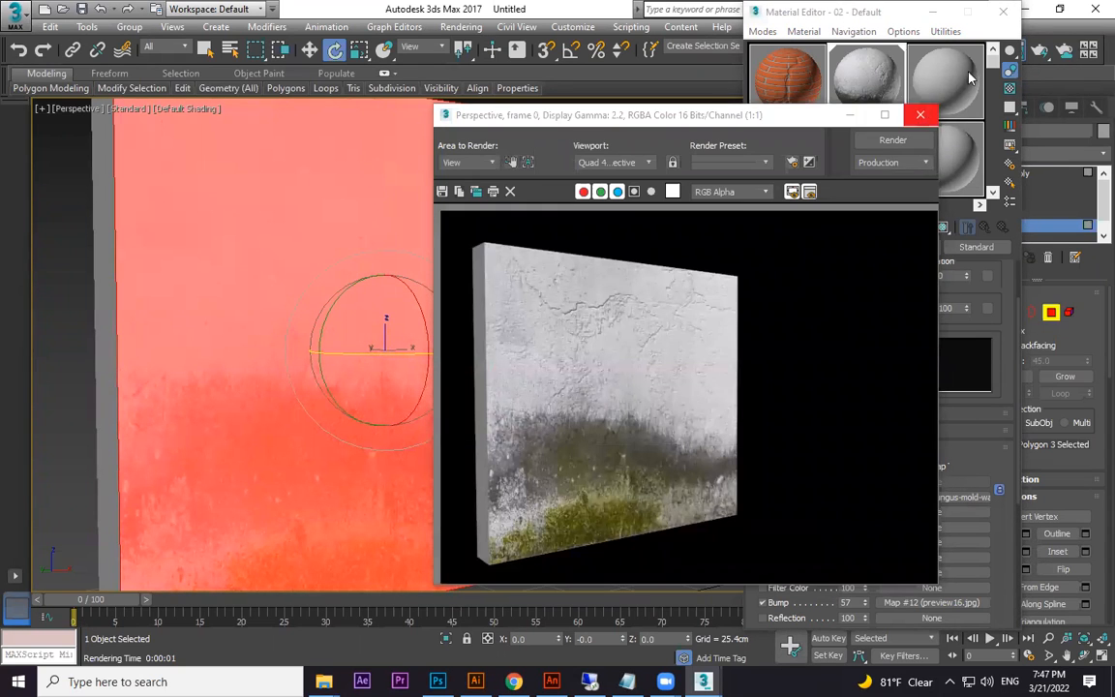
{"action": "left_click", "coordinate": [920, 114]}
{"action": "left_click", "coordinate": [1003, 12]}
Place a Guruware gwIvy object on the ground at the wall's lower right corner.
{"action": "left_click", "coordinate": [802, 304]}
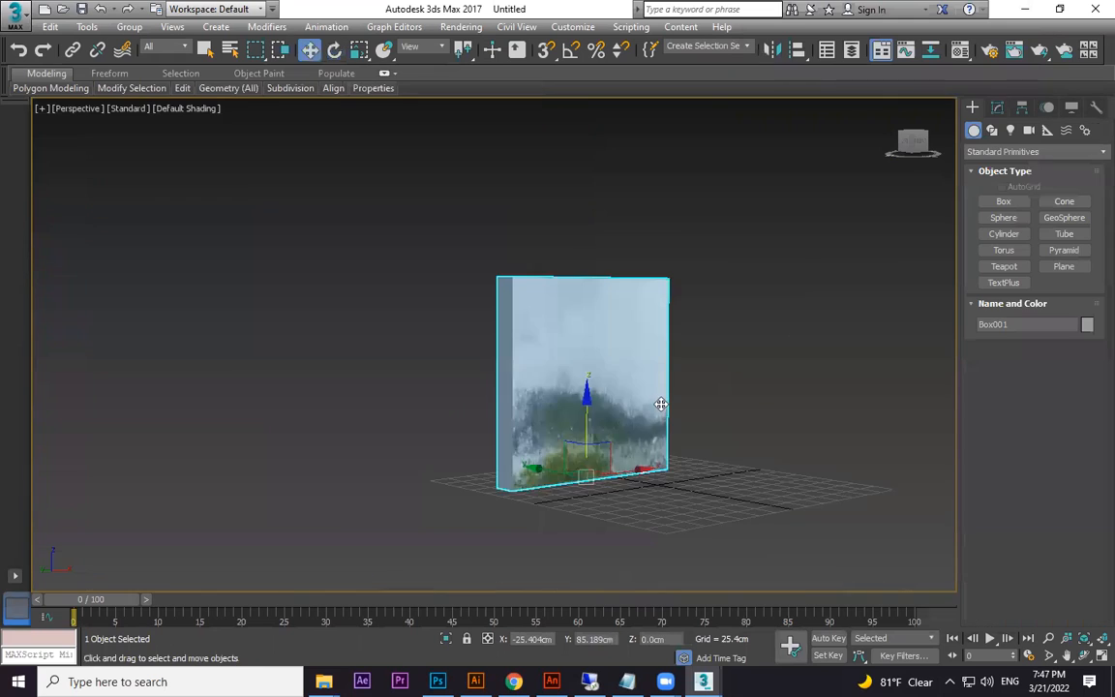
{"action": "middle_click_drag", "start_coordinate": [662, 404], "coordinate": [732, 432], "text": "alt"}
{"action": "scroll", "coordinate": [730, 421], "scroll_direction": "up", "scroll_amount": 5}
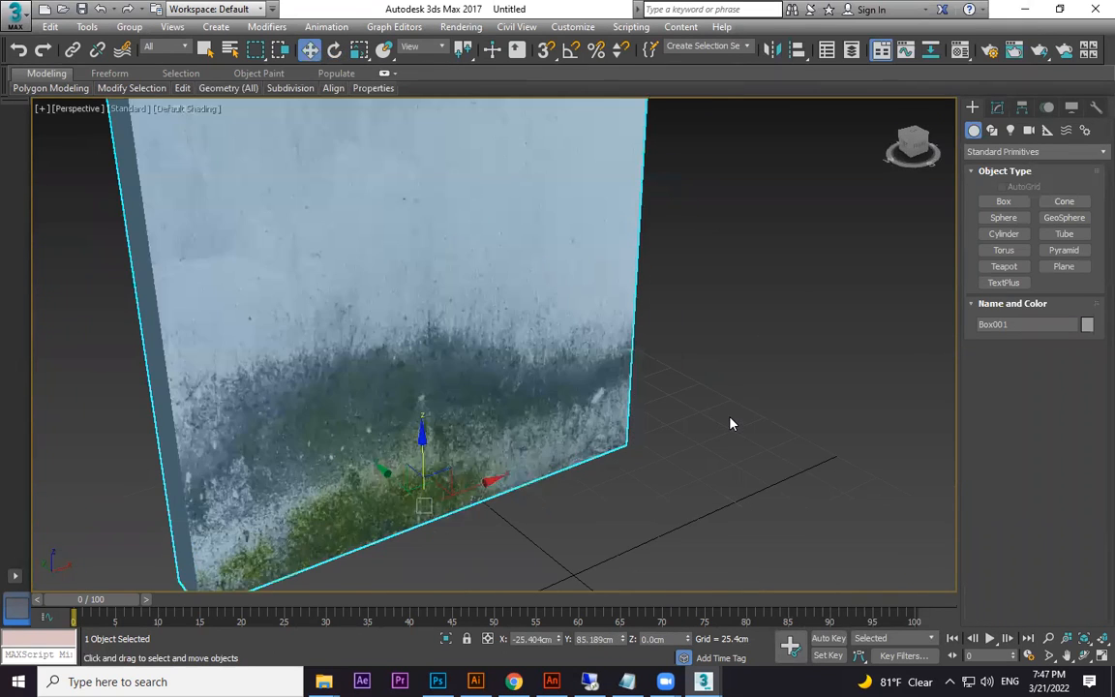
{"action": "left_click", "coordinate": [1007, 152]}
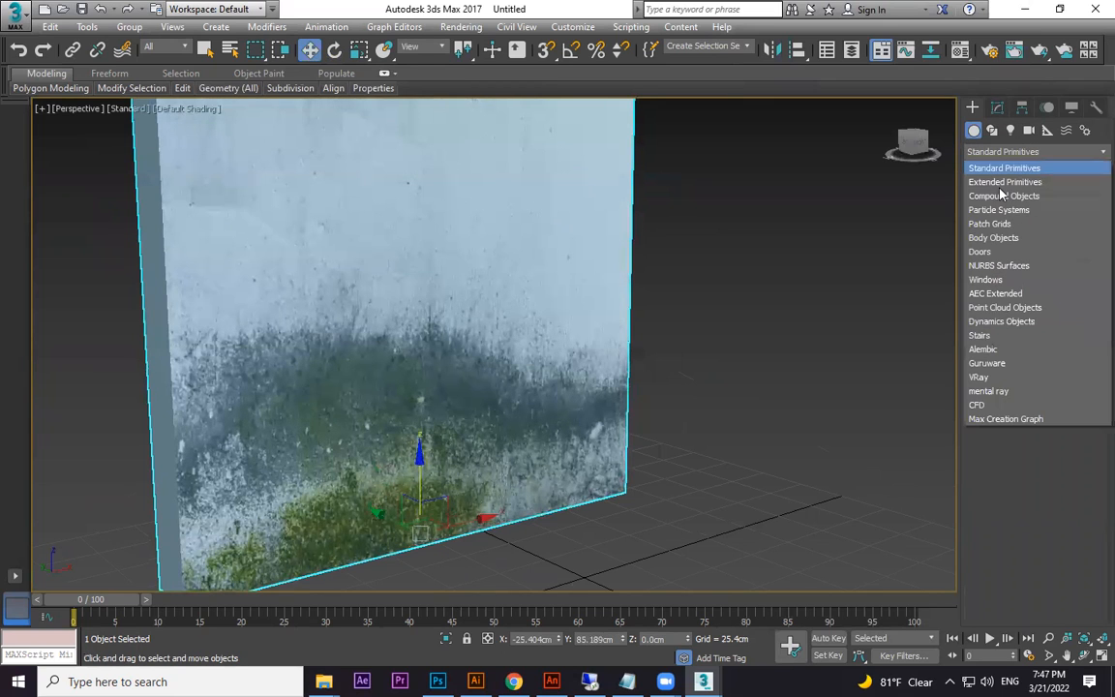
{"action": "left_click", "coordinate": [986, 364]}
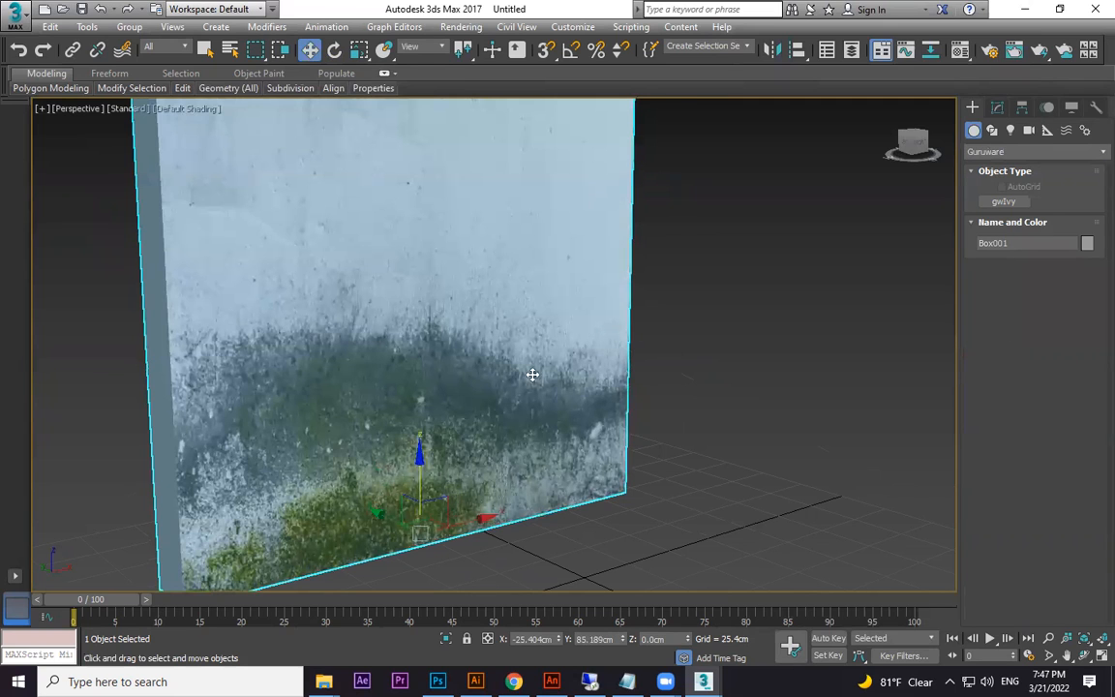
{"action": "middle_click_drag", "start_coordinate": [486, 335], "coordinate": [535, 327]}
{"action": "left_click", "coordinate": [1011, 203]}
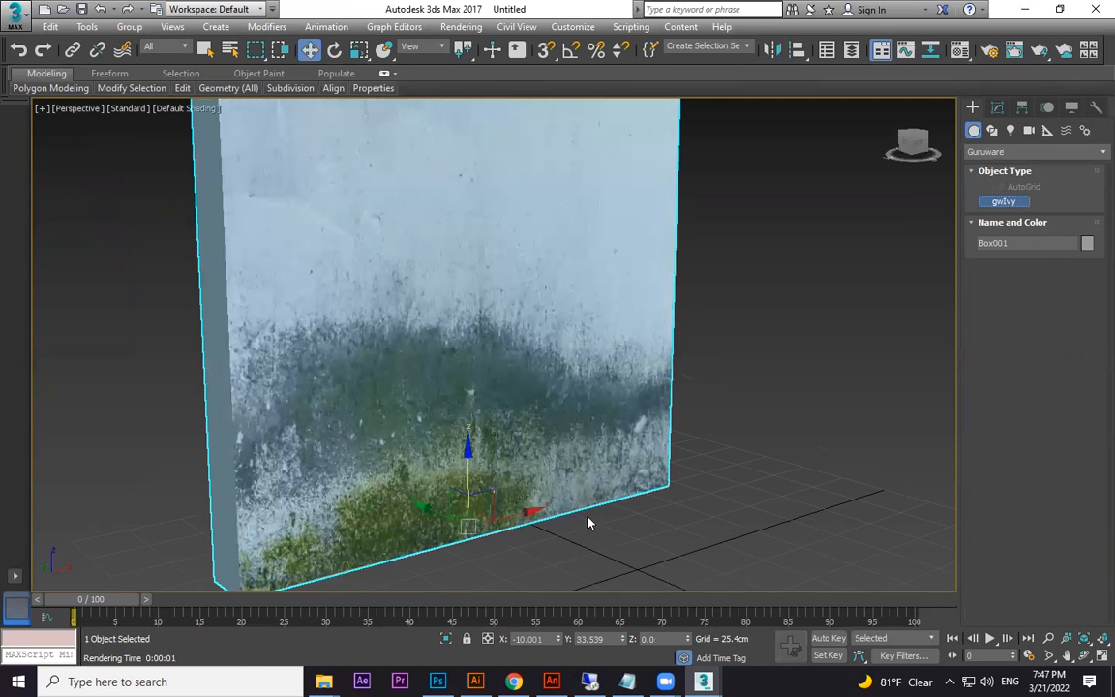
{"action": "scroll", "coordinate": [641, 505], "scroll_direction": "down", "scroll_amount": 1}
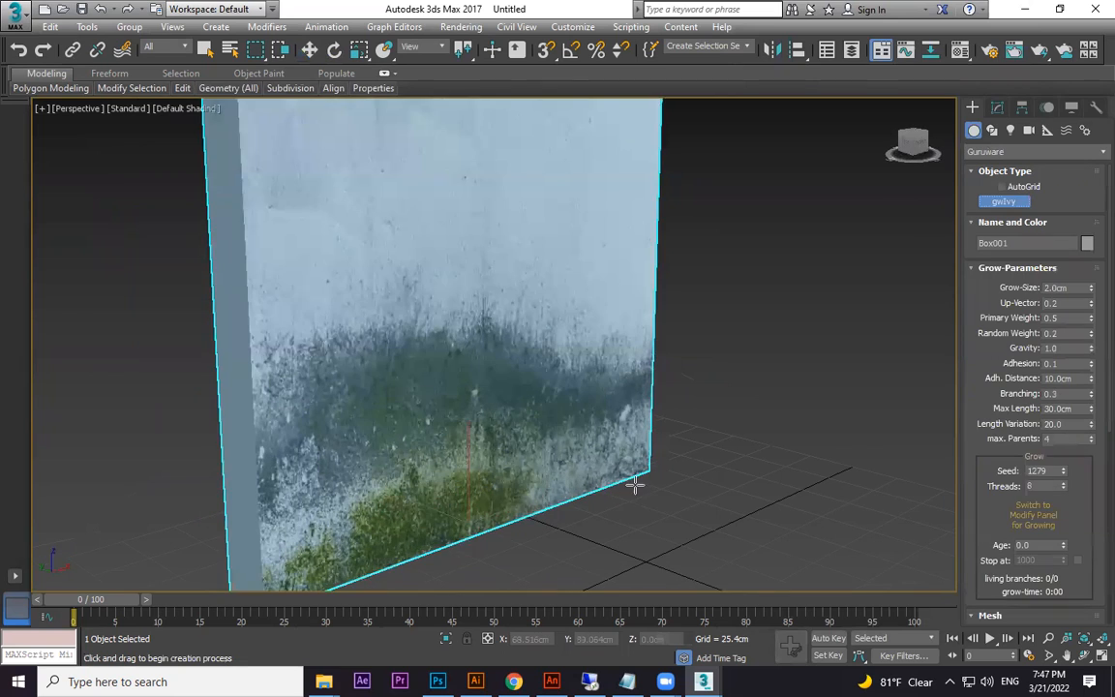
{"action": "left_click", "coordinate": [635, 484]}
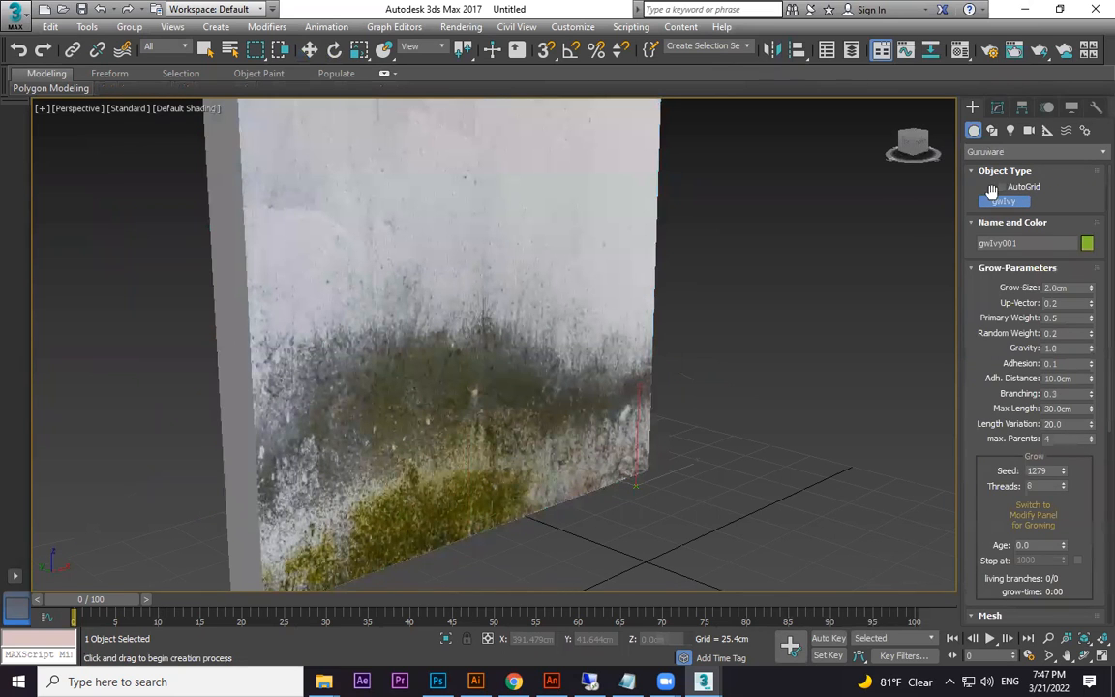
Grow the gwIvy object until its branches climb up and cover the side of the wall.
{"action": "left_click", "coordinate": [999, 111]}
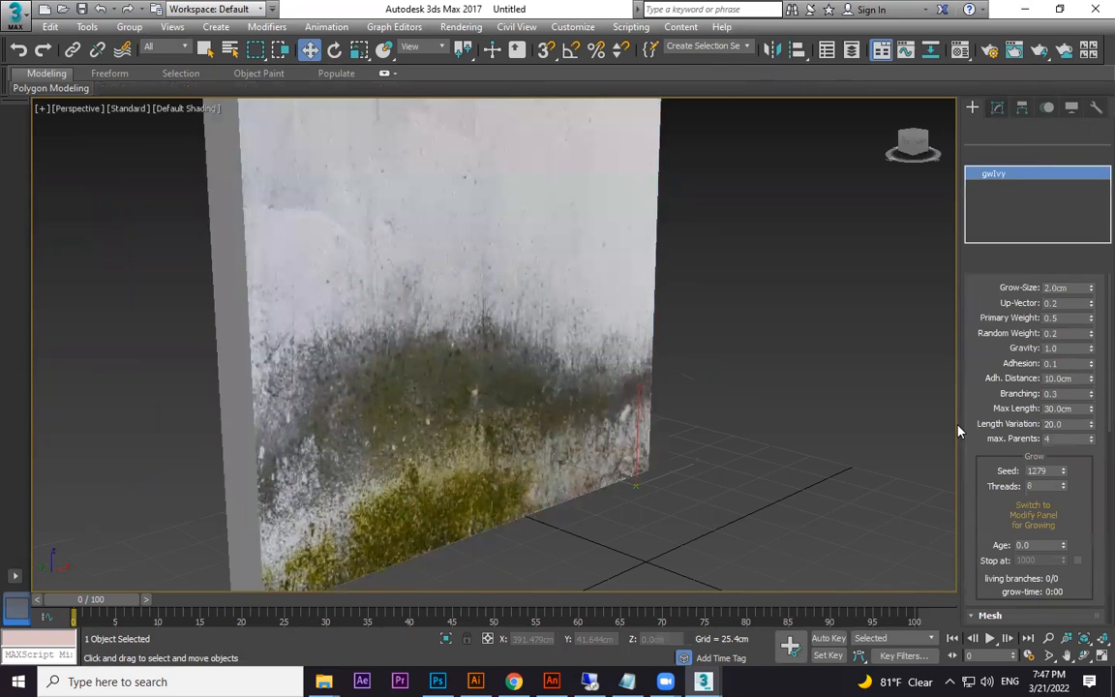
{"action": "mouse_move", "coordinate": [981, 354]}
{"action": "left_mouse_down"}
{"action": "mouse_move", "coordinate": [992, 611]}
{"action": "mouse_move", "coordinate": [1001, 568]}
{"action": "left_mouse_up"}
{"action": "scroll", "coordinate": [992, 398], "scroll_direction": "up", "scroll_amount": 5}
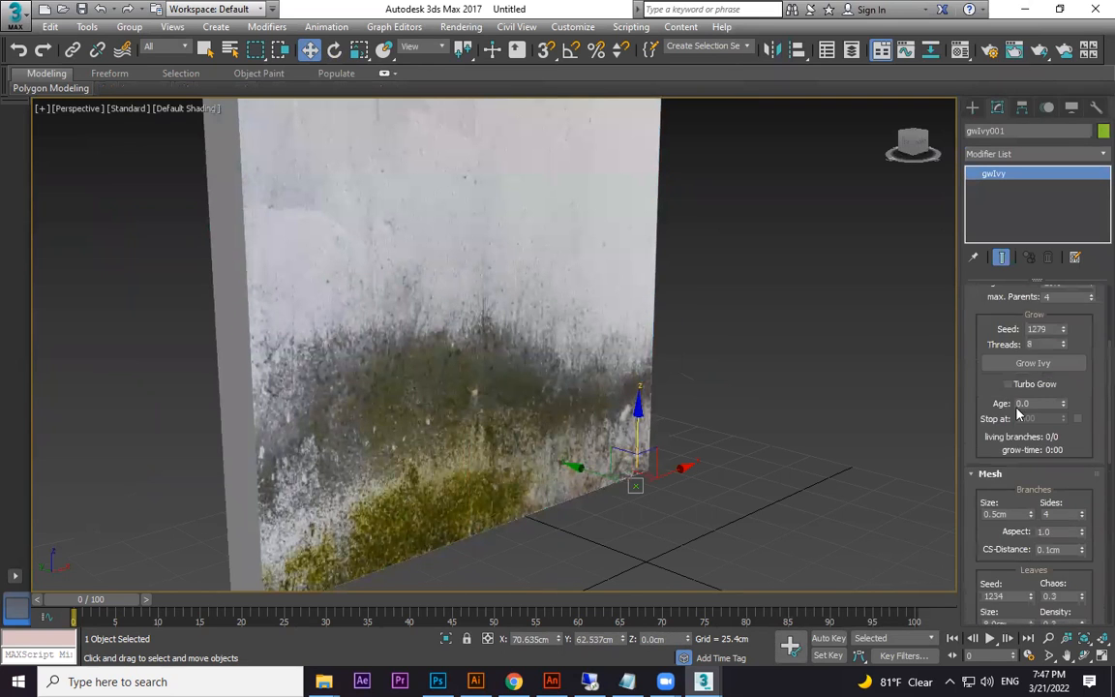
{"action": "scroll", "coordinate": [1039, 389], "scroll_direction": "up", "scroll_amount": 2}
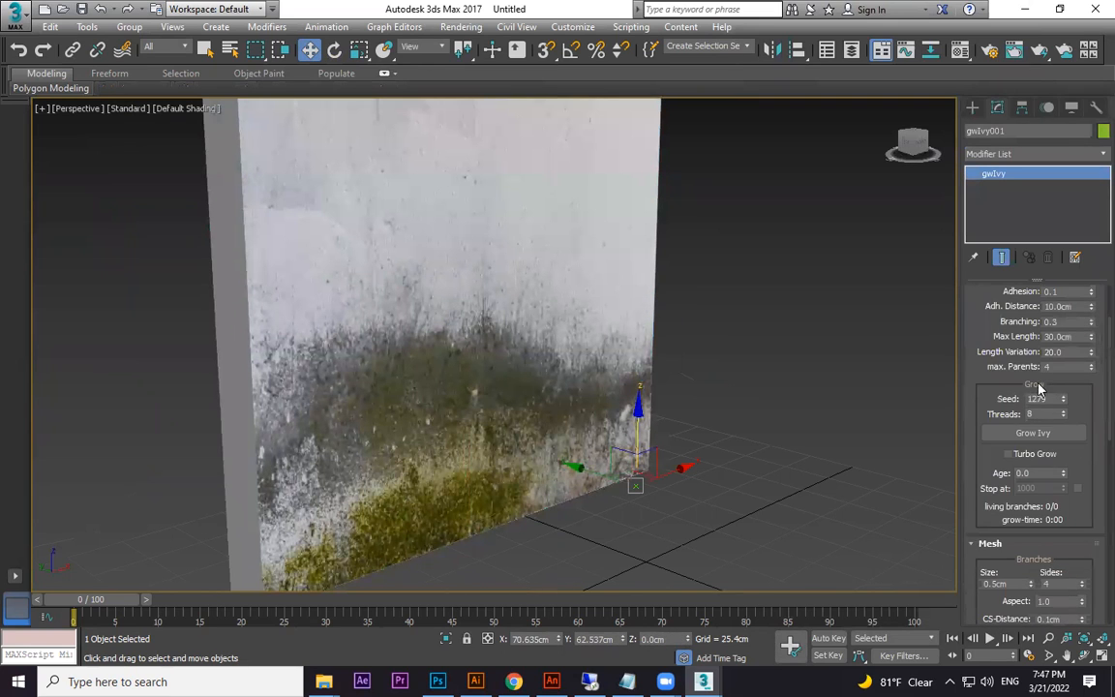
{"action": "left_click", "coordinate": [1033, 433]}
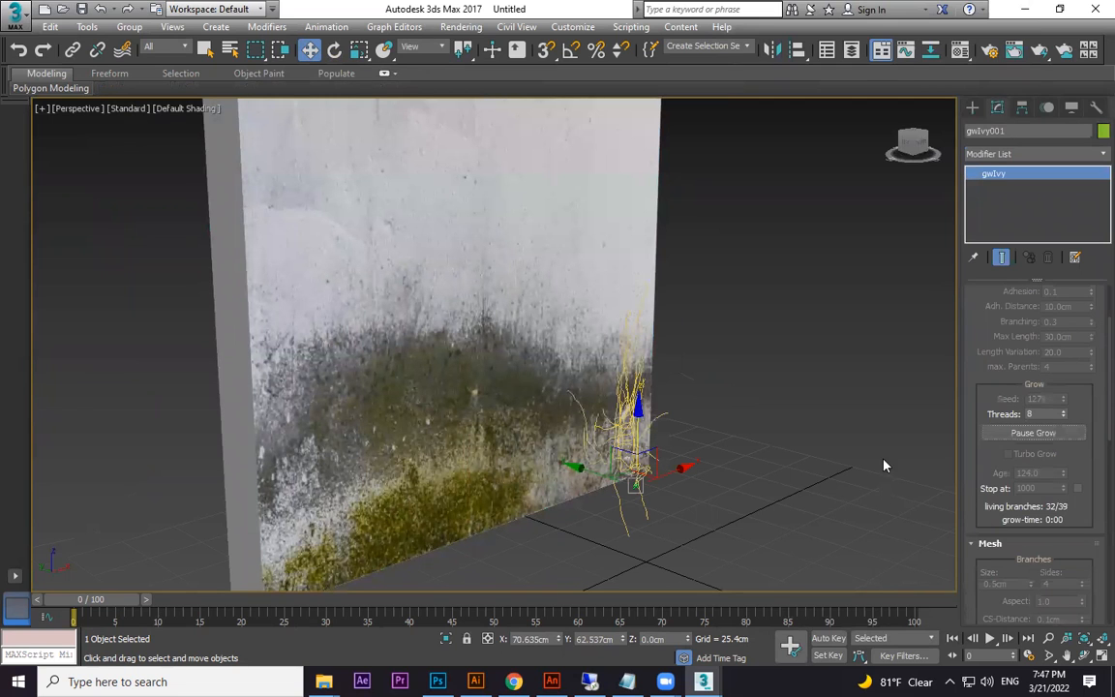
{"action": "scroll", "coordinate": [879, 460], "scroll_direction": "down", "scroll_amount": 3}
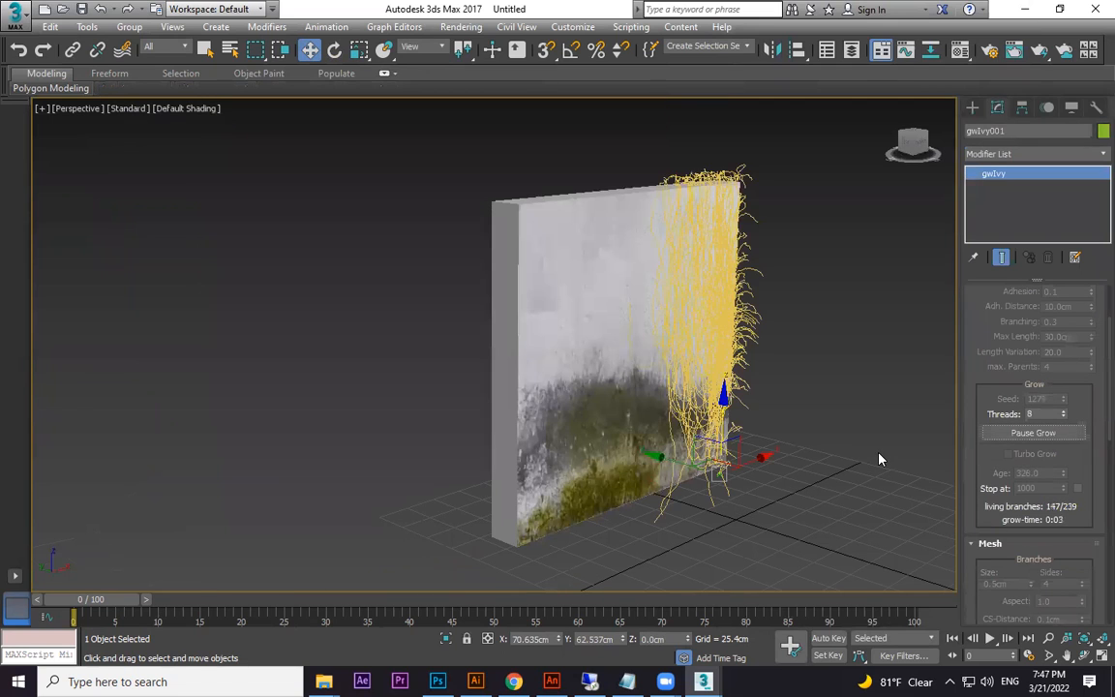
{"action": "scroll", "coordinate": [832, 427], "scroll_direction": "up", "scroll_amount": 3}
Test-render the ivy on the wall from an angled view, then a close-up of its stems, continuing past the missing map coordinates.
{"action": "mouse_move", "coordinate": [833, 428]}
{"action": "middle_mouse_down", "text": "alt"}
{"action": "mouse_move", "coordinate": [642, 463]}
{"action": "mouse_move", "coordinate": [711, 516]}
{"action": "mouse_move", "coordinate": [789, 413]}
{"action": "mouse_move", "coordinate": [779, 357]}
{"action": "mouse_move", "coordinate": [792, 436]}
{"action": "mouse_move", "coordinate": [841, 433]}
{"action": "mouse_move", "coordinate": [829, 451]}
{"action": "middle_mouse_up", "text": "alt"}
{"action": "key", "text": "shift+q"}
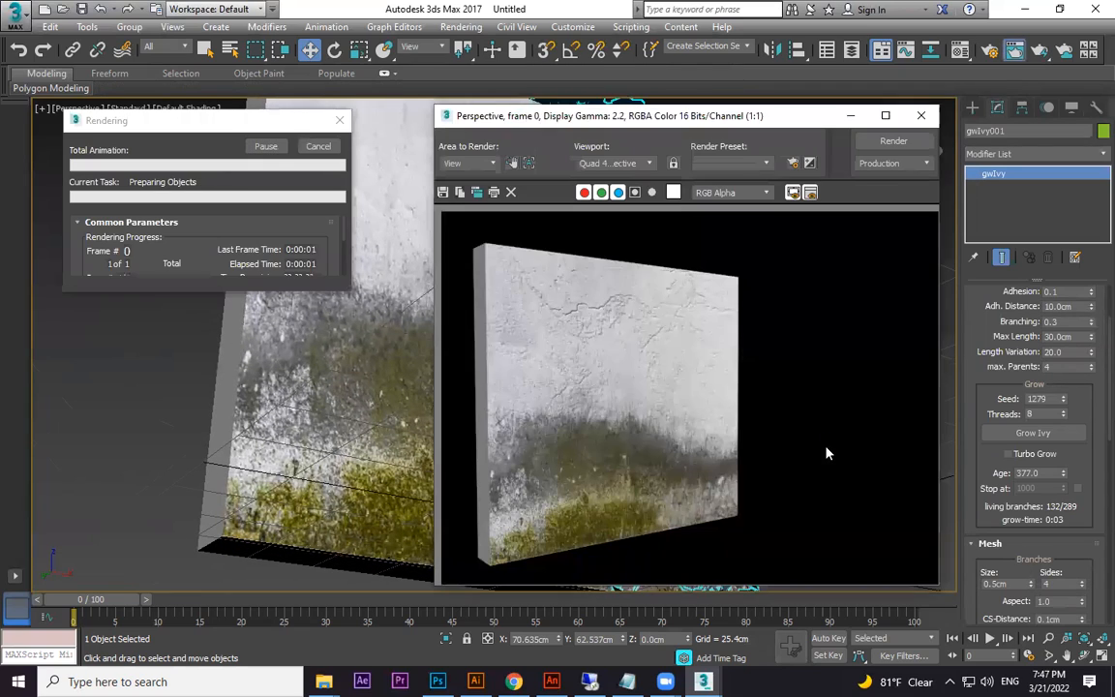
{"action": "left_click", "coordinate": [465, 450]}
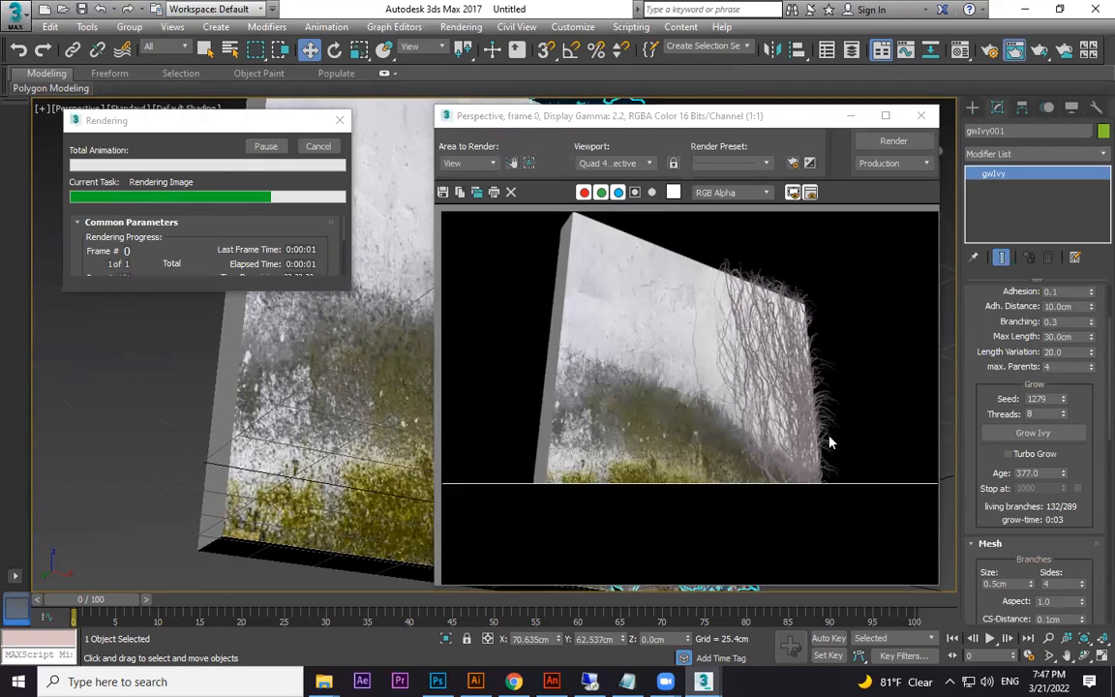
{"action": "left_click", "coordinate": [921, 115]}
{"action": "scroll", "coordinate": [581, 353], "scroll_direction": "up", "scroll_amount": 10}
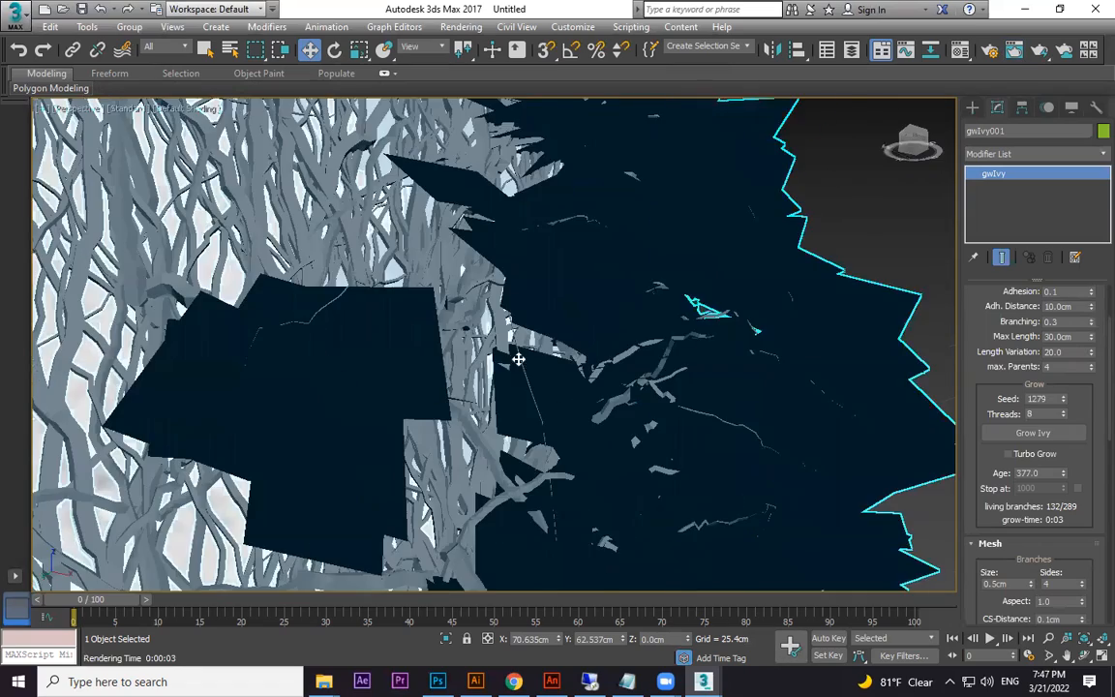
{"action": "middle_click_drag", "start_coordinate": [519, 359], "coordinate": [670, 343]}
{"action": "key", "text": "shift+q"}
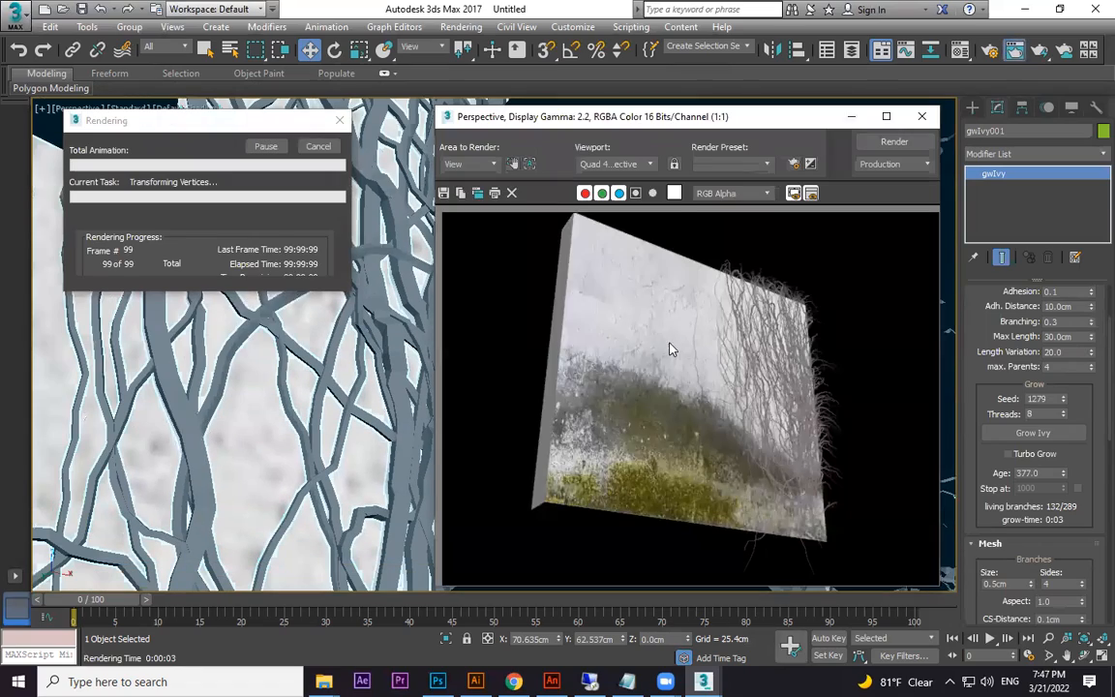
{"action": "left_click", "coordinate": [464, 450]}
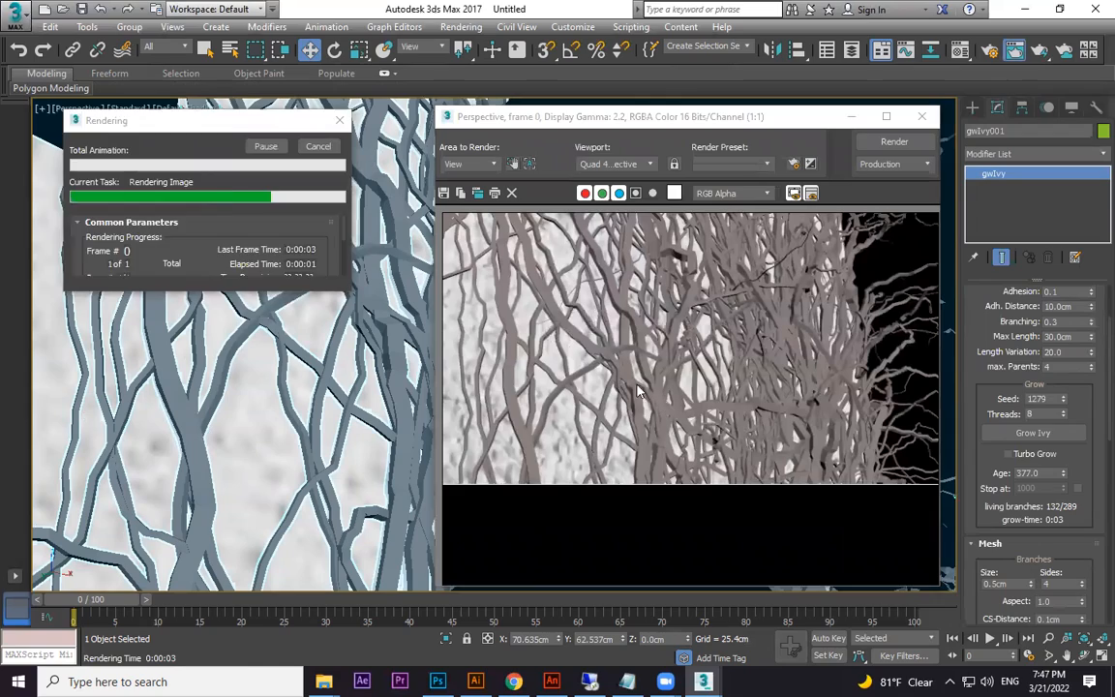
{"action": "left_click", "coordinate": [921, 115]}
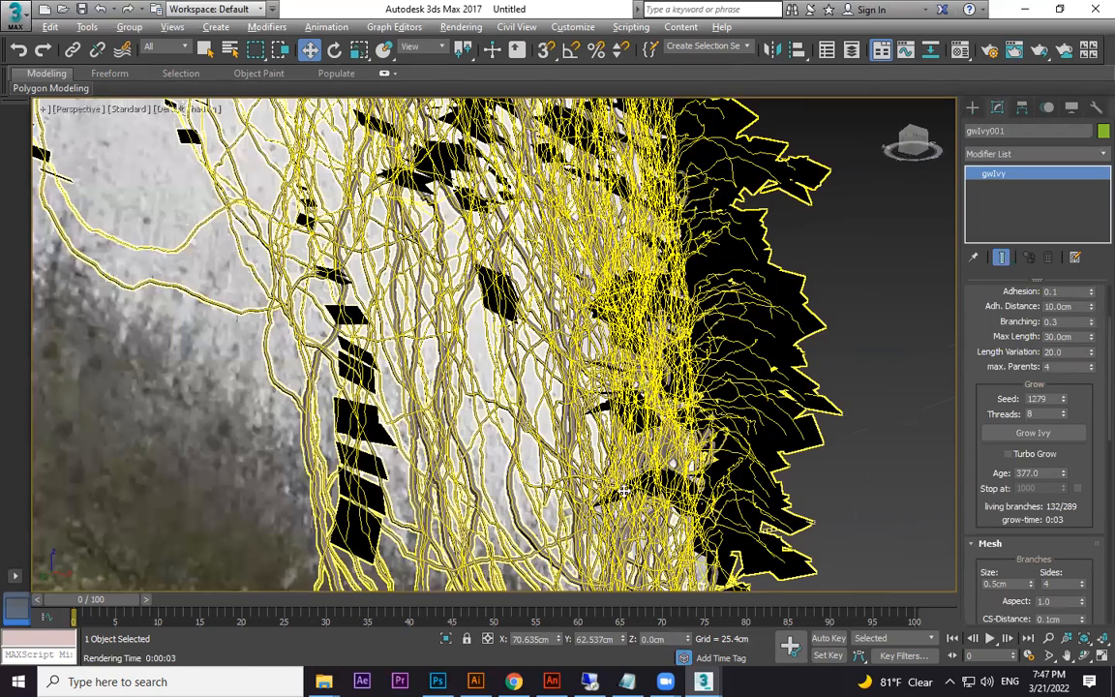
Render the ivy-covered wall again from the side and from the front, closing each render window.
{"action": "middle_click_drag", "start_coordinate": [613, 437], "coordinate": [604, 397], "text": "alt"}
{"action": "key", "text": "shift+q"}
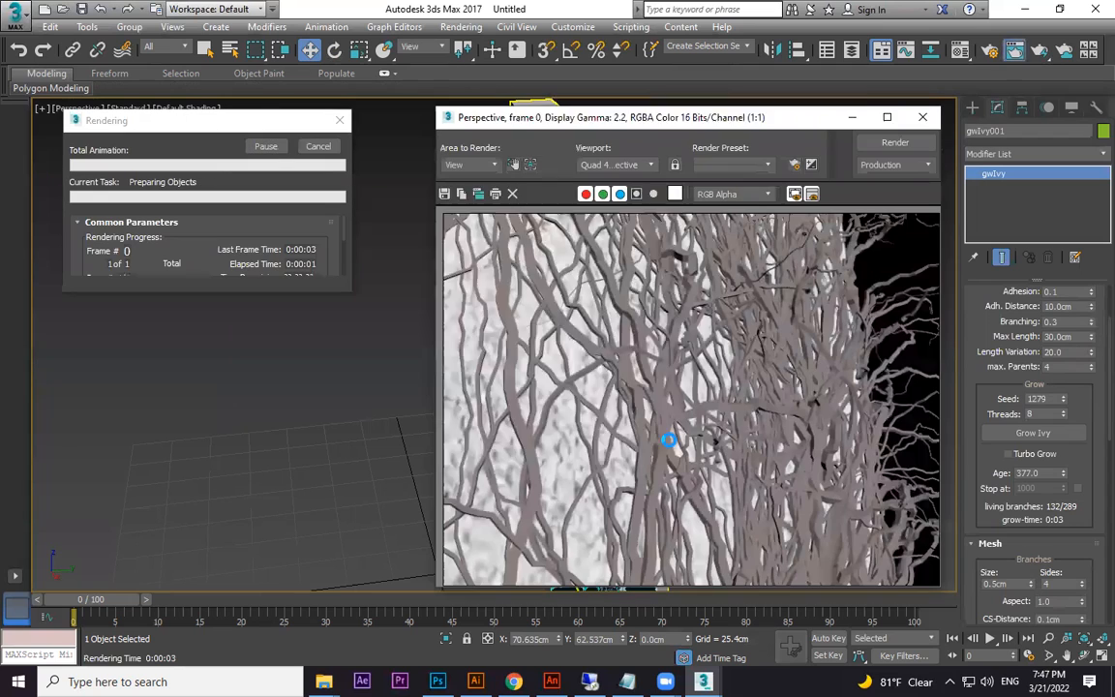
{"action": "left_click", "coordinate": [465, 449]}
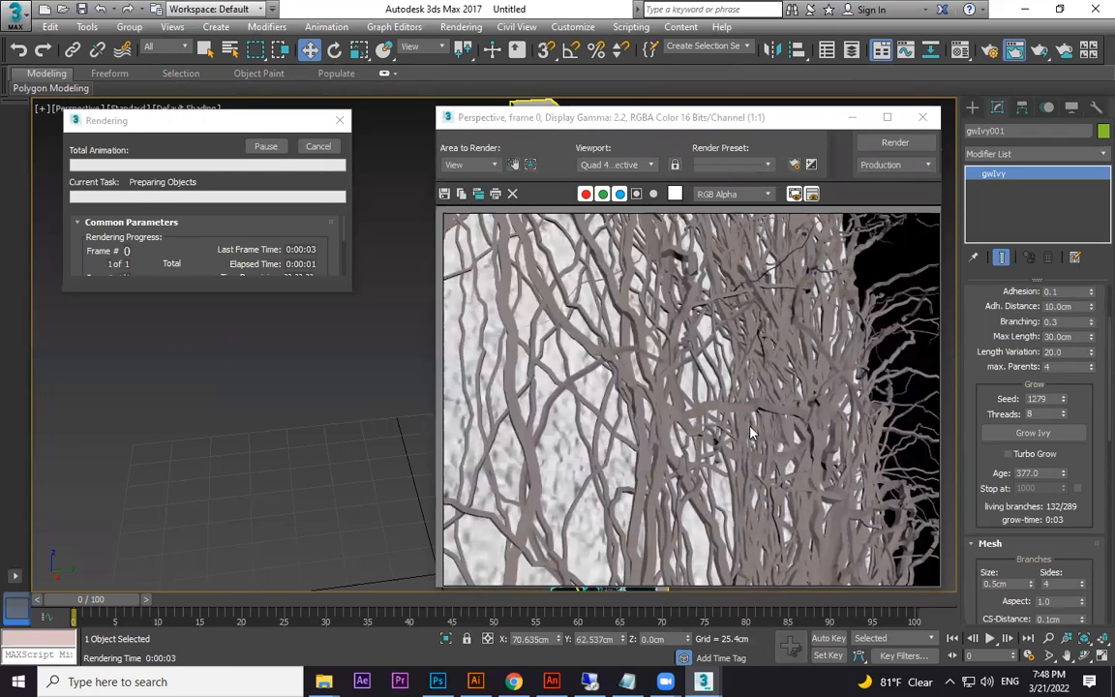
{"action": "left_click", "coordinate": [923, 117]}
{"action": "middle_click_drag", "start_coordinate": [551, 397], "coordinate": [676, 361], "text": "alt"}
{"action": "middle_click_drag", "start_coordinate": [626, 470], "coordinate": [682, 420]}
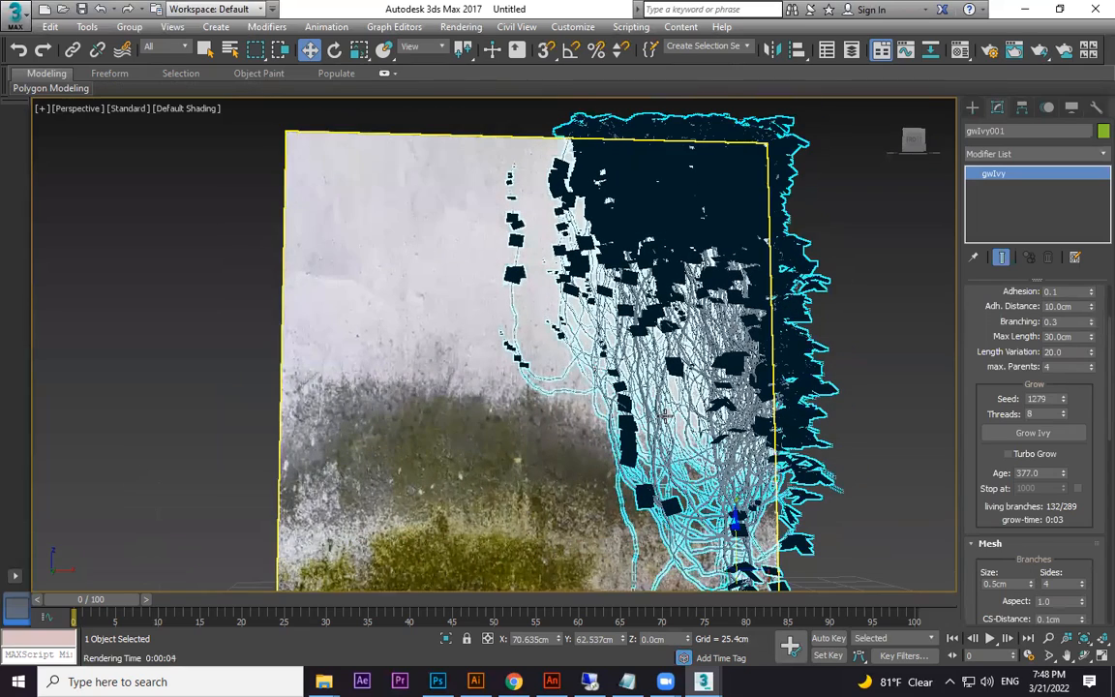
{"action": "key", "text": "shift+q"}
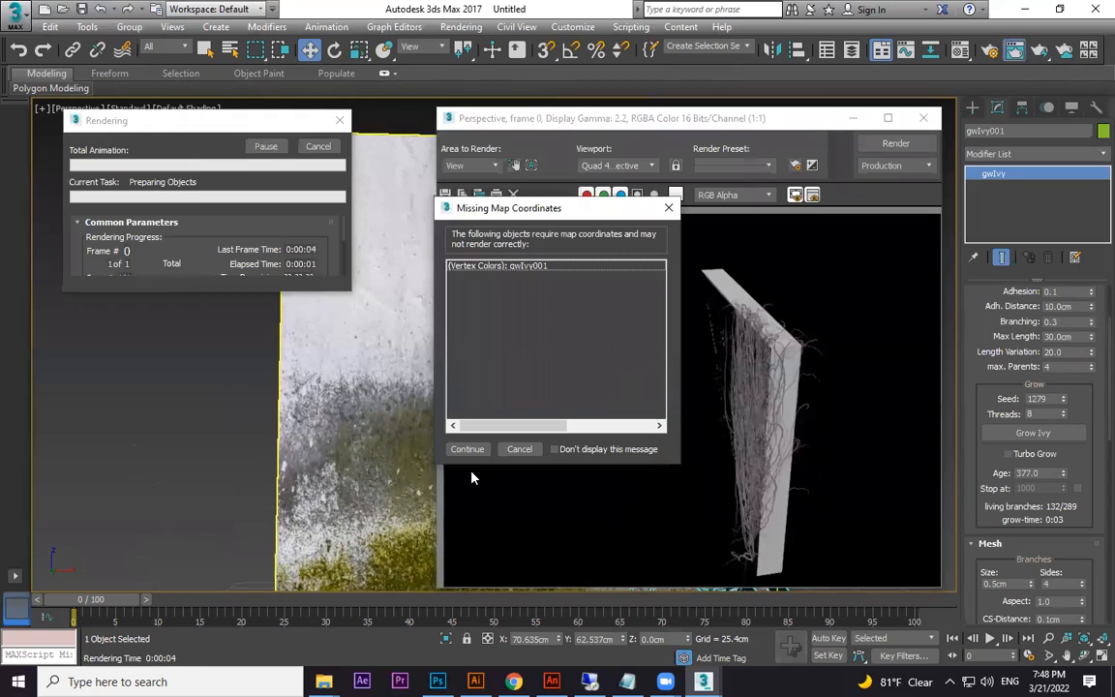
{"action": "left_click", "coordinate": [466, 449]}
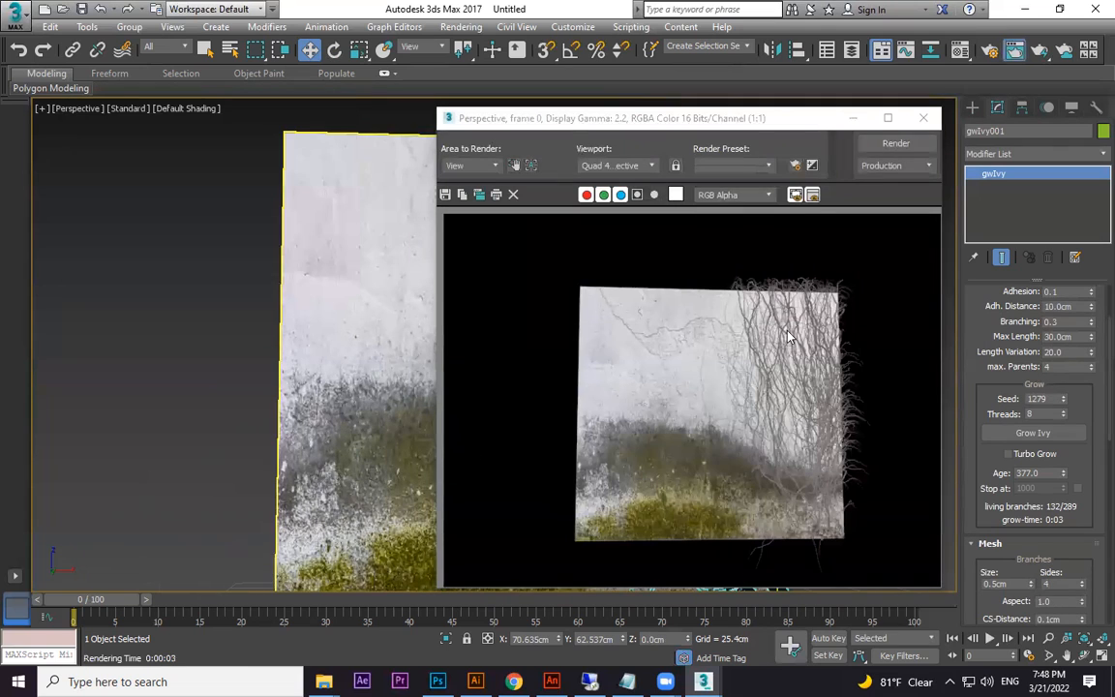
{"action": "left_click", "coordinate": [923, 117]}
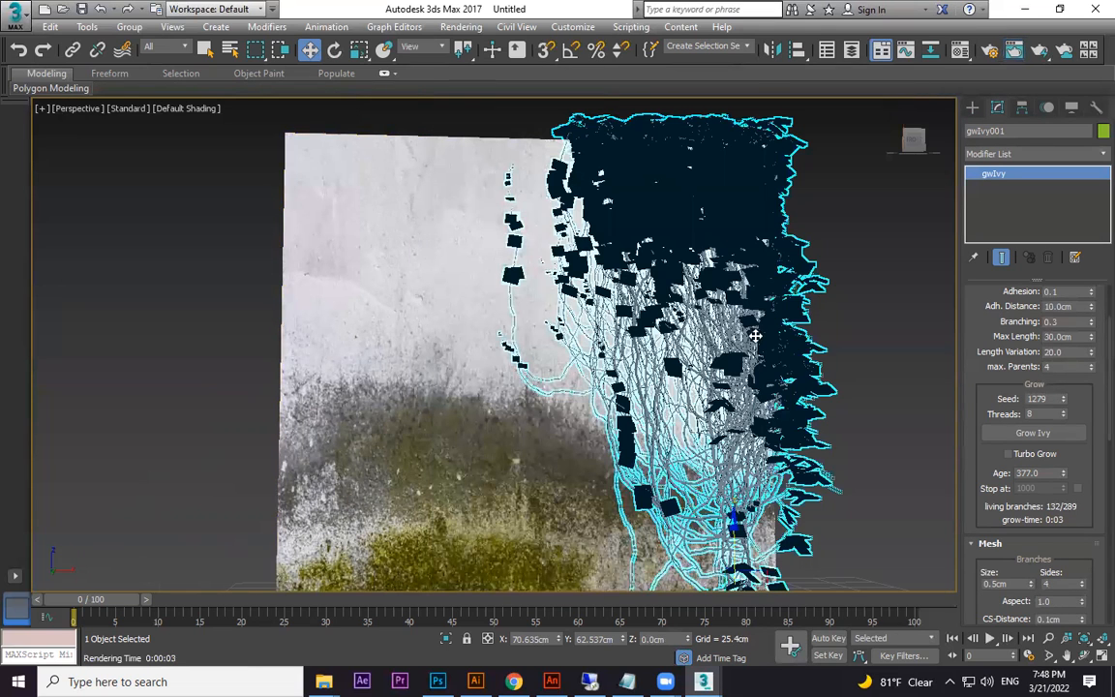
Delete the ivy object from the wall scene.
{"action": "scroll", "coordinate": [747, 562], "scroll_direction": "down", "scroll_amount": 5}
{"action": "left_click_drag", "start_coordinate": [764, 567], "coordinate": [882, 556]}
{"action": "key", "text": "Delete"}
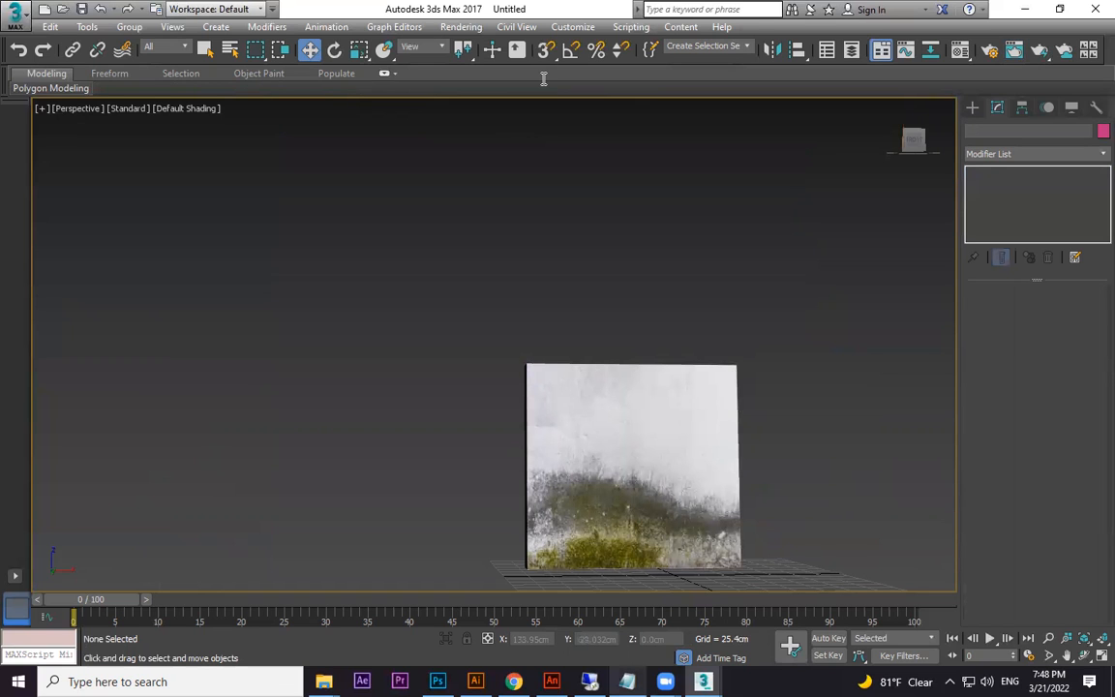
Switch to Chrome and search Google Images for "gwicy pluggin".
{"action": "key", "text": "alt+Tab"}
{"action": "type", "text": "gwicy "}
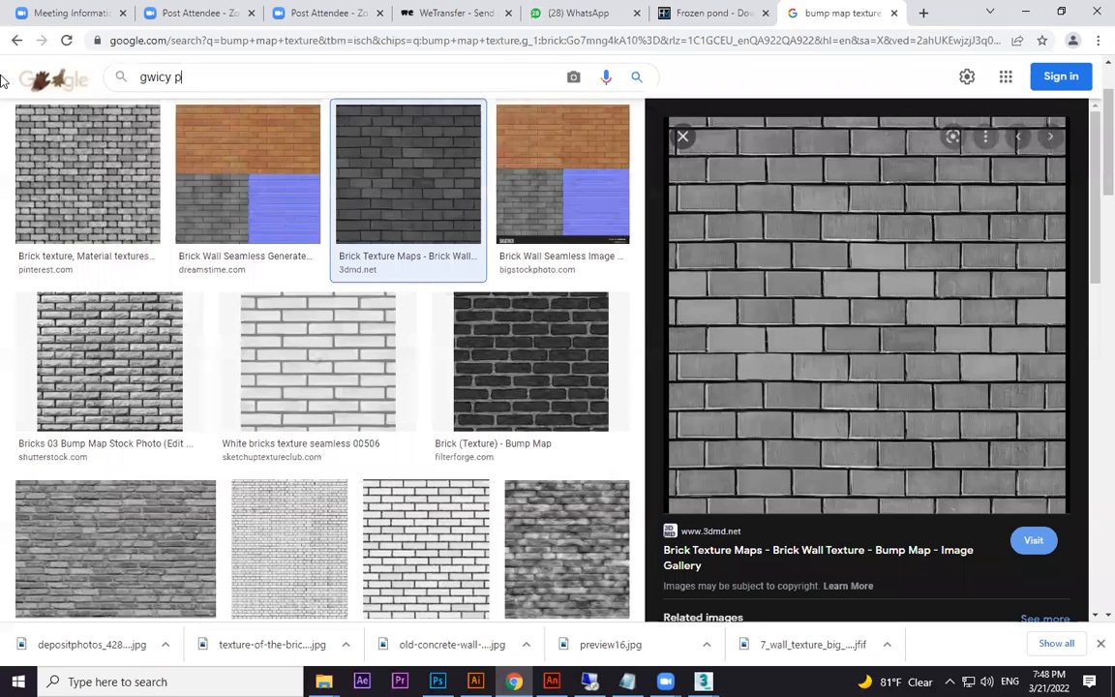
{"action": "type", "text": "pluggin"}
{"action": "key", "text": "Return"}
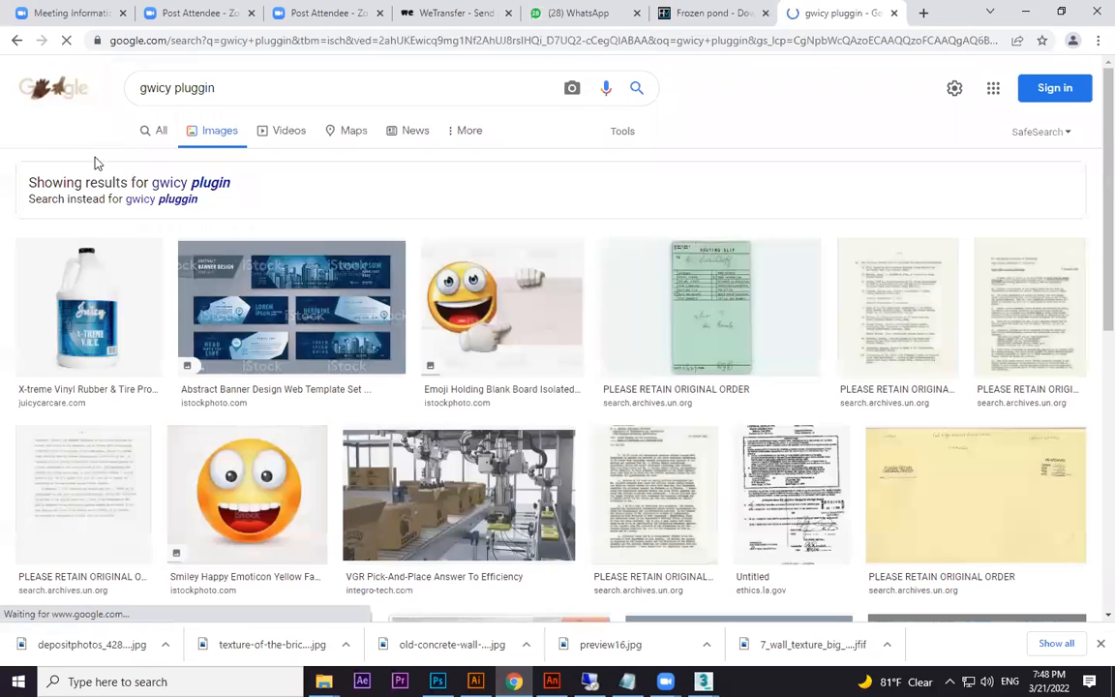
Refine the image search to "gwiv guruware pluggin" and extend it with "for 3dasmax".
{"action": "left_click", "coordinate": [241, 86]}
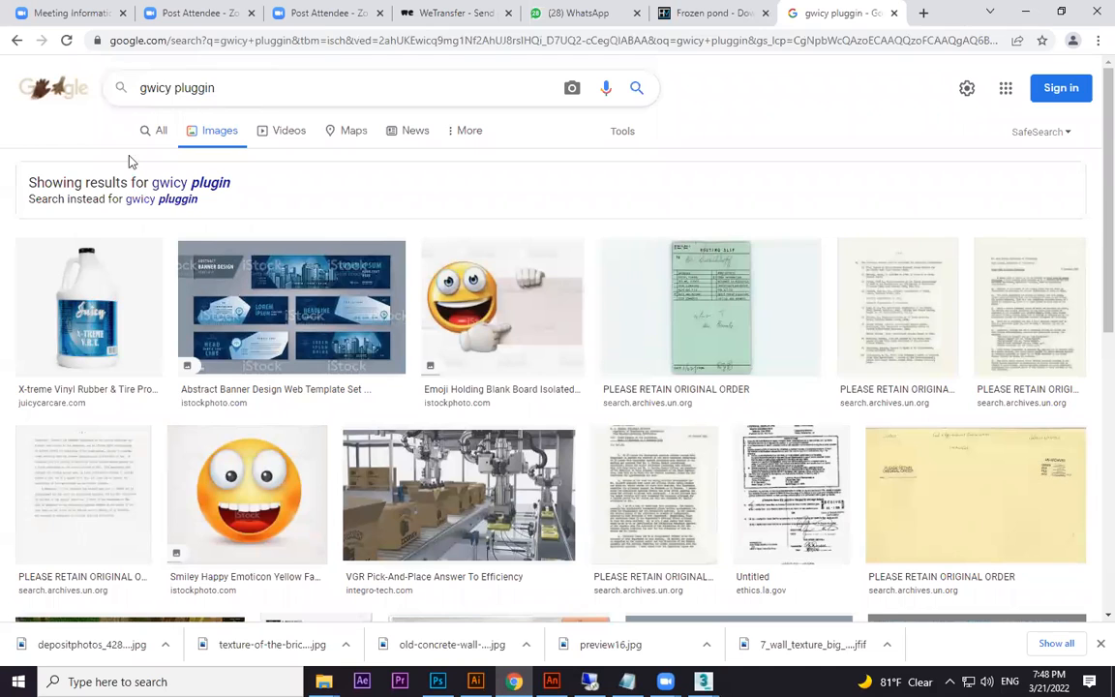
{"action": "left_click", "coordinate": [171, 88]}
{"action": "key", "text": "BackSpace"}
{"action": "type", "text": "guruware"}
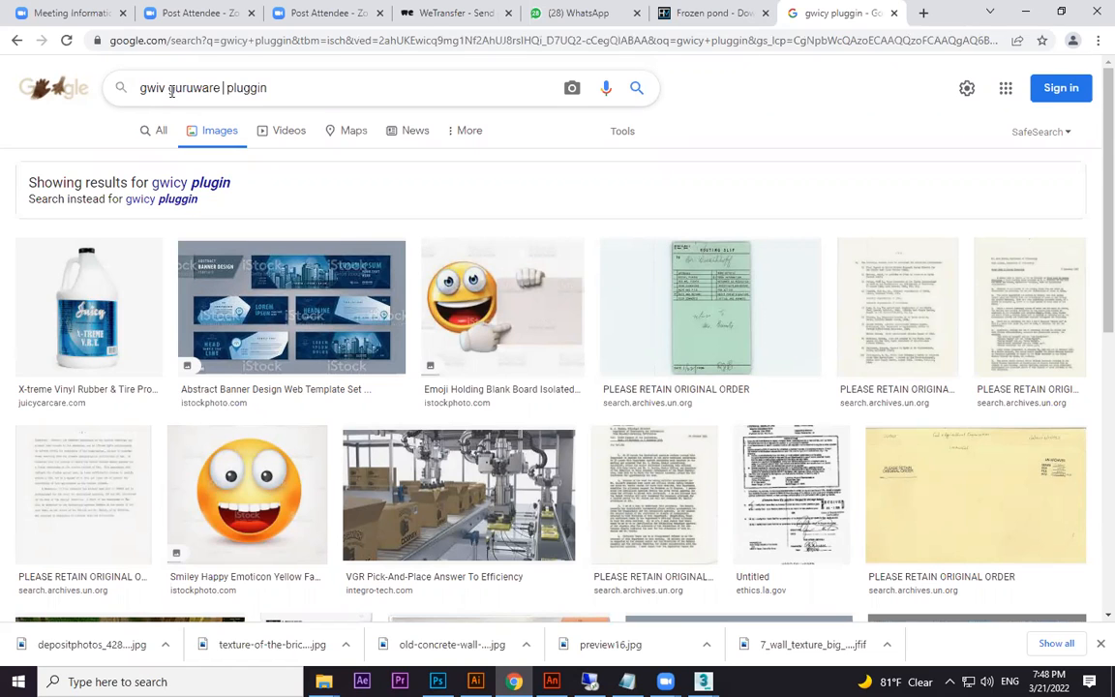
{"action": "key", "text": "Return"}
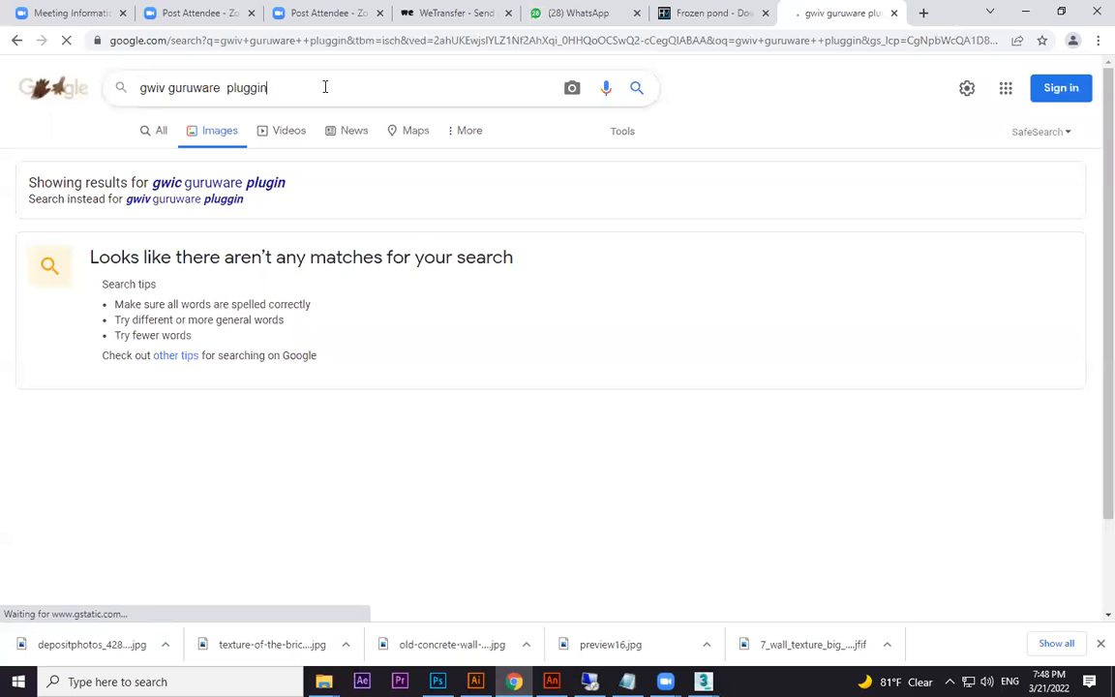
{"action": "type", "text": "for 3dasmax"}
{"action": "key", "text": "Return"}
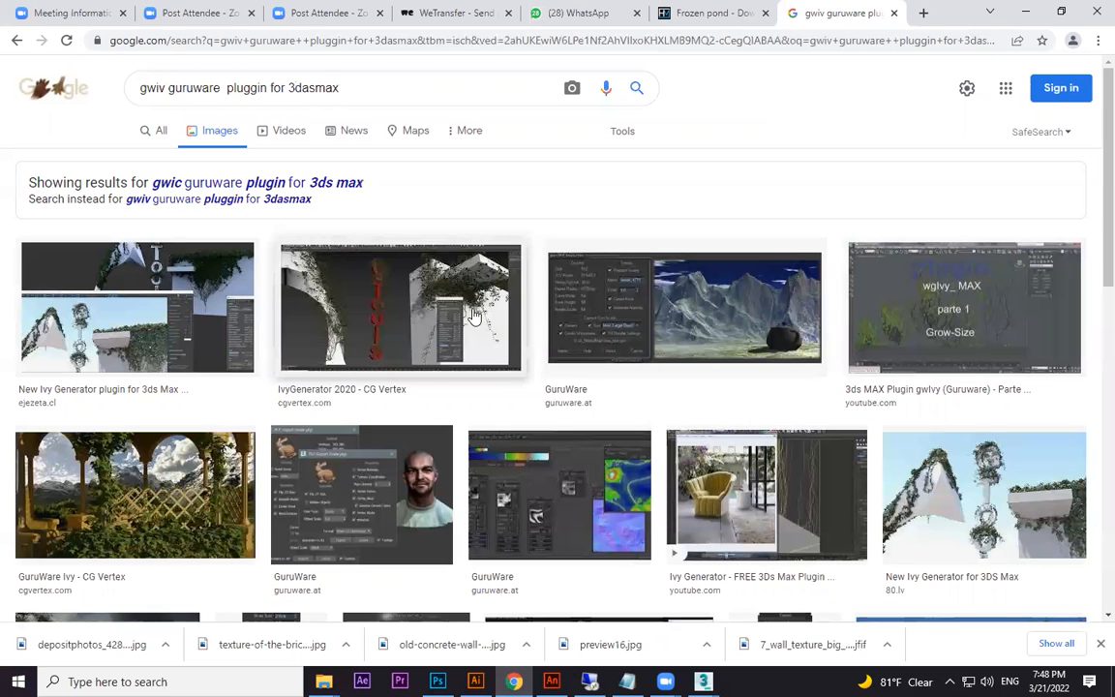
Preview the IvyGenerator 2020 image result and related images, including the Ivy Test, the 80 Level ivy generator and the New Ivy Generator video.
{"action": "left_click", "coordinate": [472, 316]}
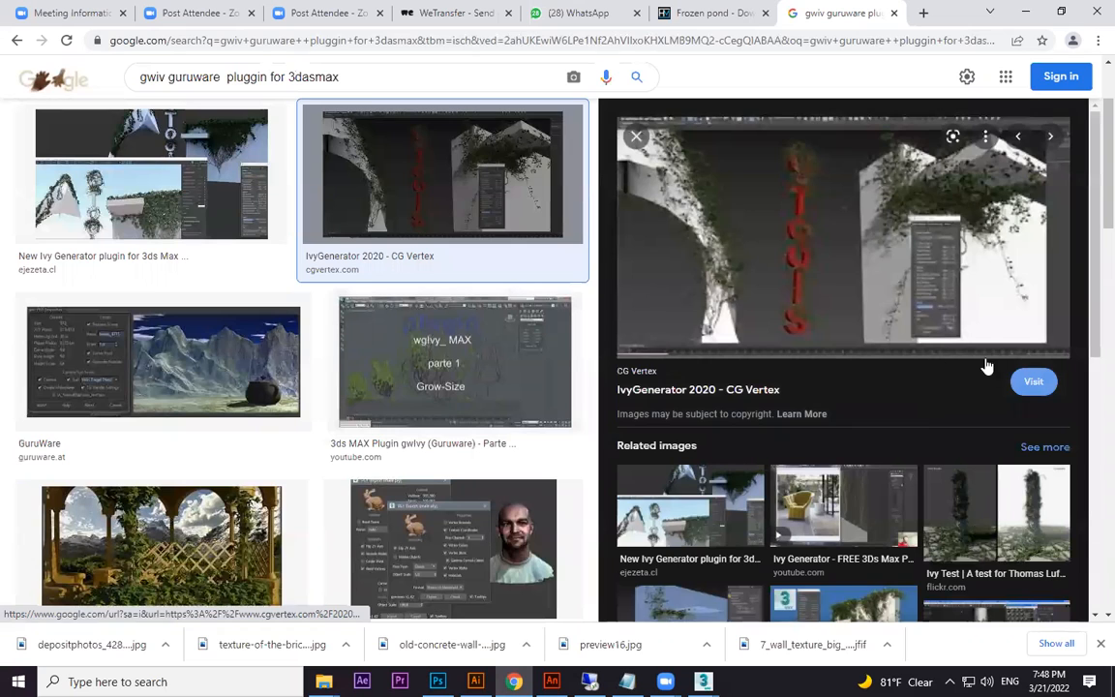
{"action": "left_click", "coordinate": [998, 513]}
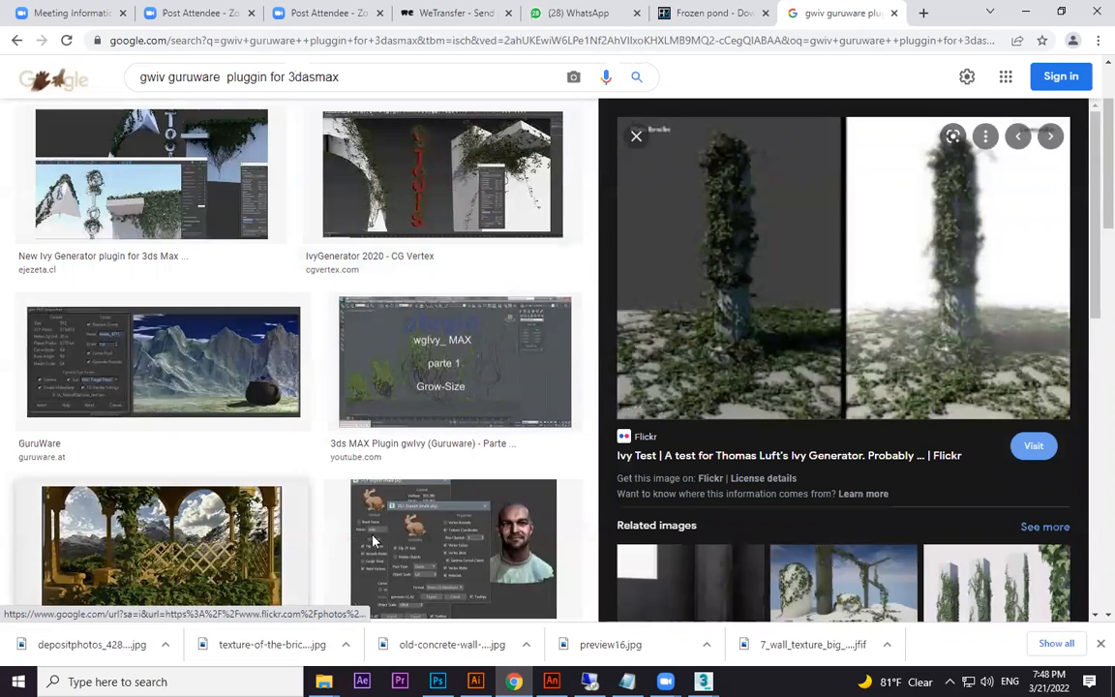
{"action": "scroll", "coordinate": [1002, 329], "scroll_direction": "down", "scroll_amount": 3}
{"action": "scroll", "coordinate": [923, 481], "scroll_direction": "down", "scroll_amount": 3}
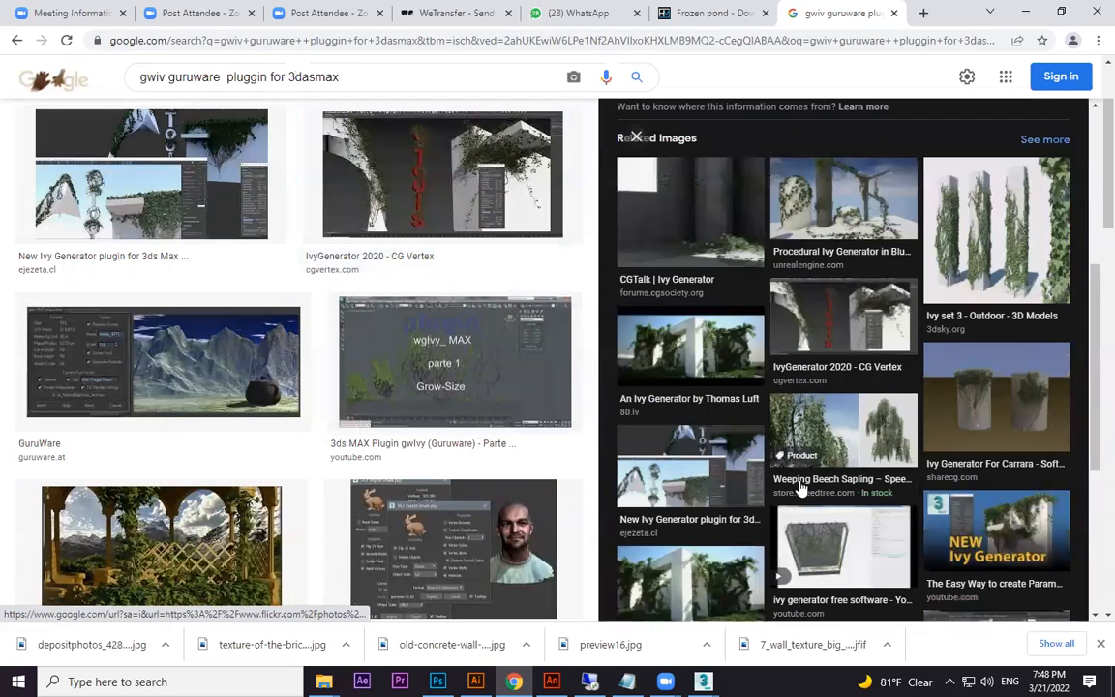
{"action": "left_click", "coordinate": [741, 378]}
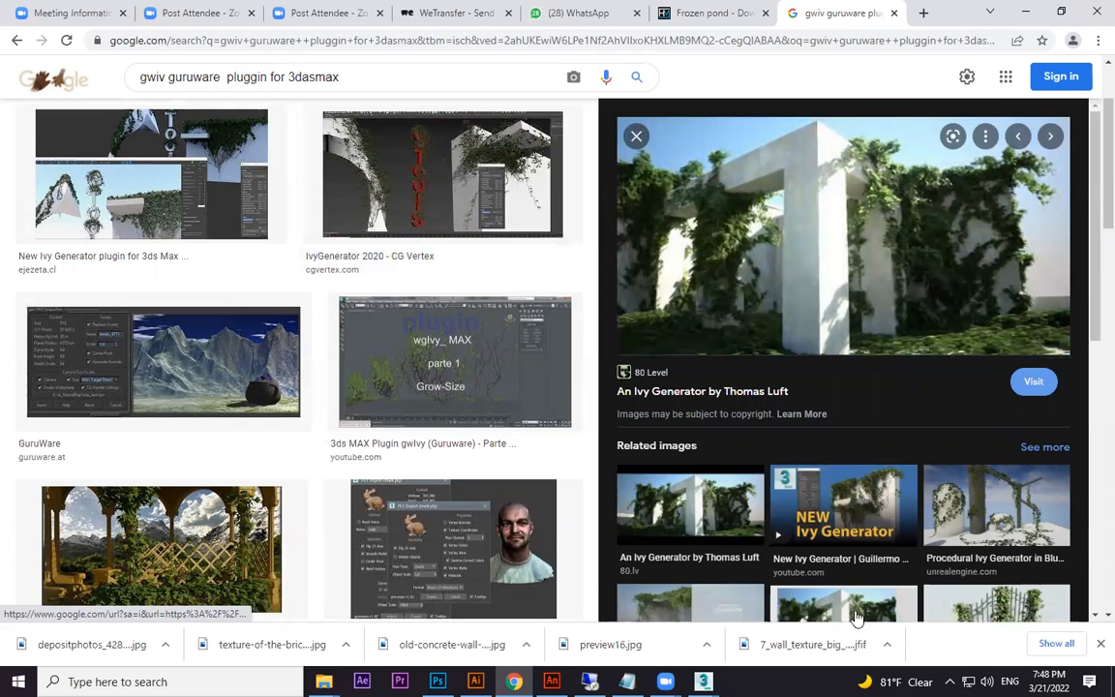
{"action": "left_click", "coordinate": [838, 503]}
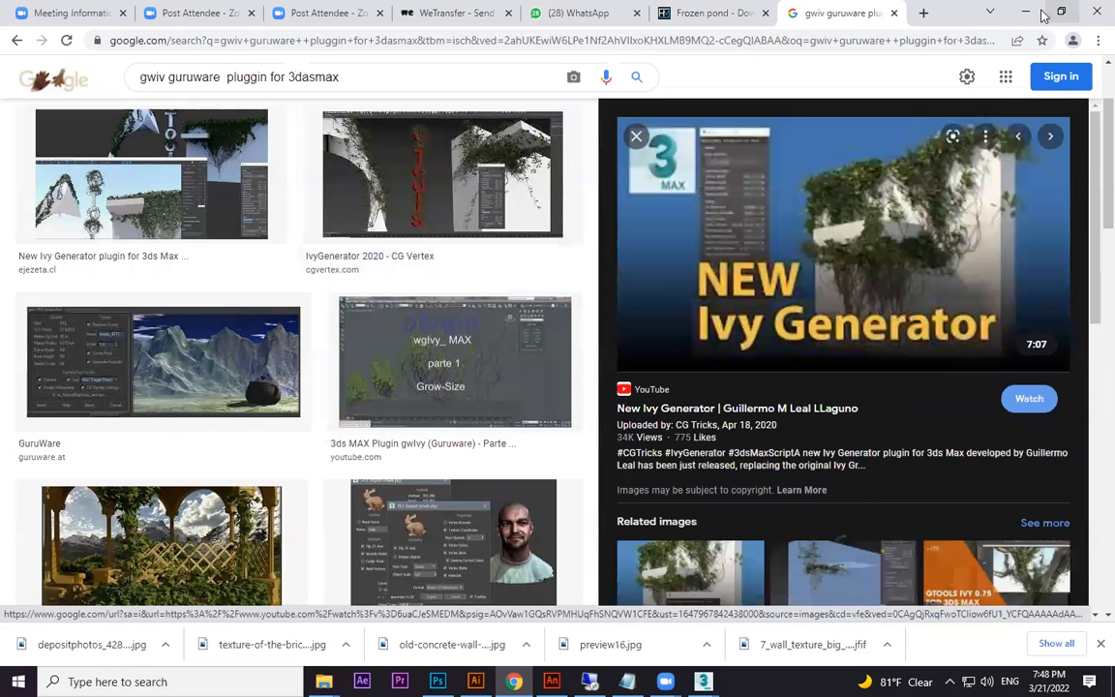
Switch back to 3ds Max and inspect the textured wall surface up close in the perspective view.
{"action": "left_click", "coordinate": [1027, 12]}
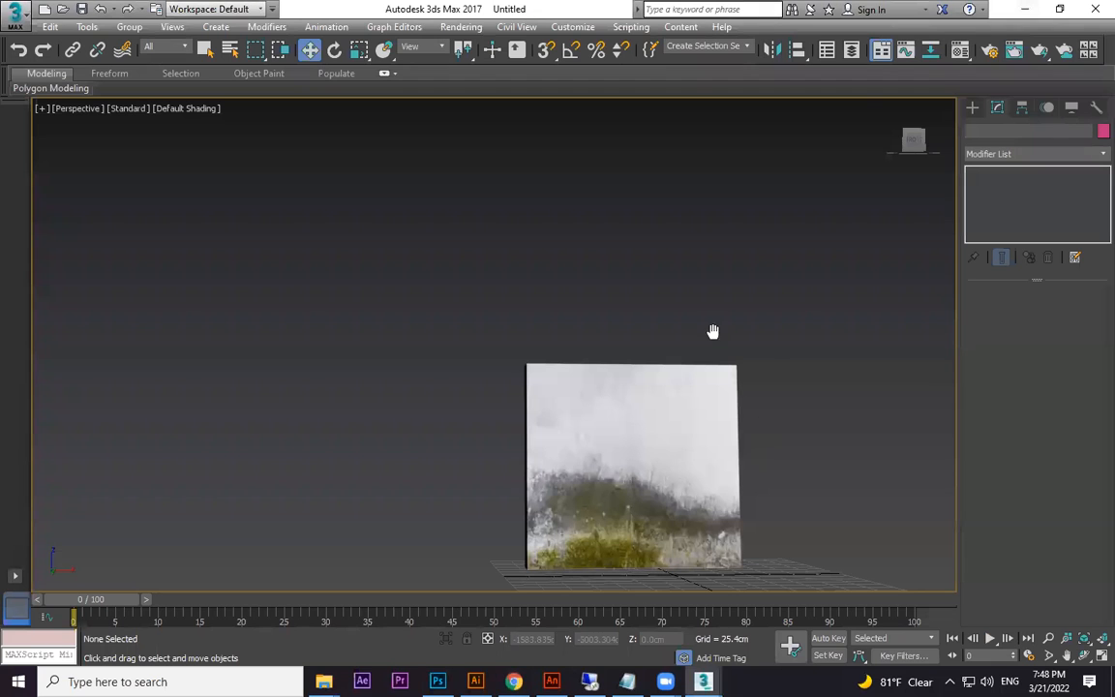
{"action": "scroll", "coordinate": [712, 331], "scroll_direction": "up", "scroll_amount": 6}
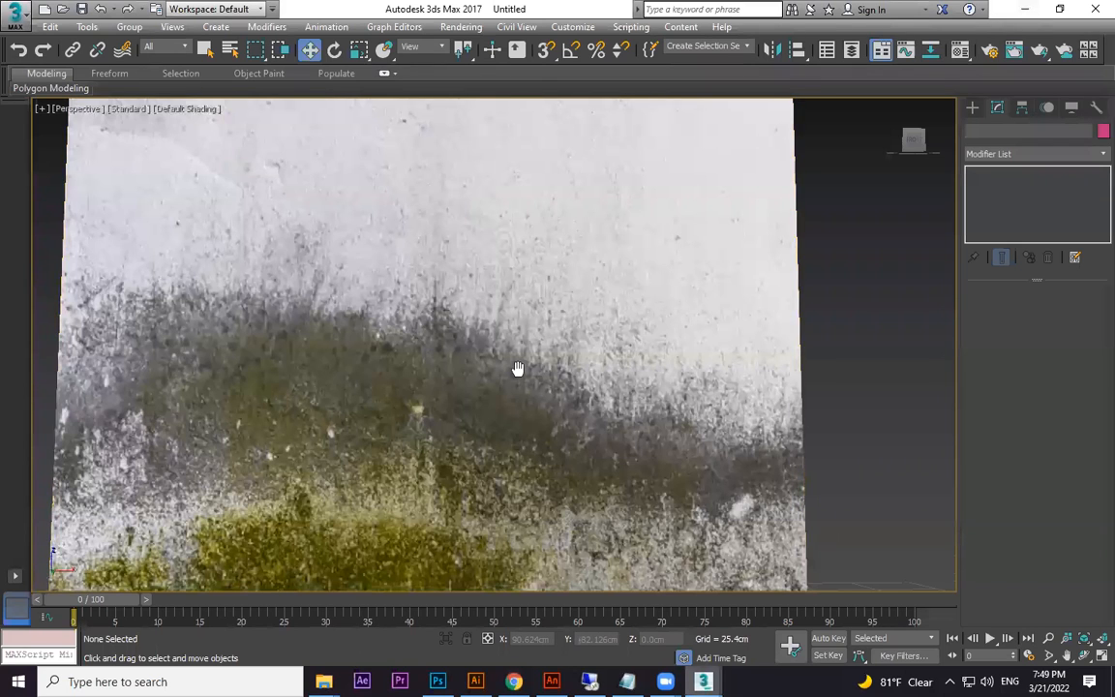
{"action": "middle_click_drag", "start_coordinate": [518, 369], "coordinate": [608, 401]}
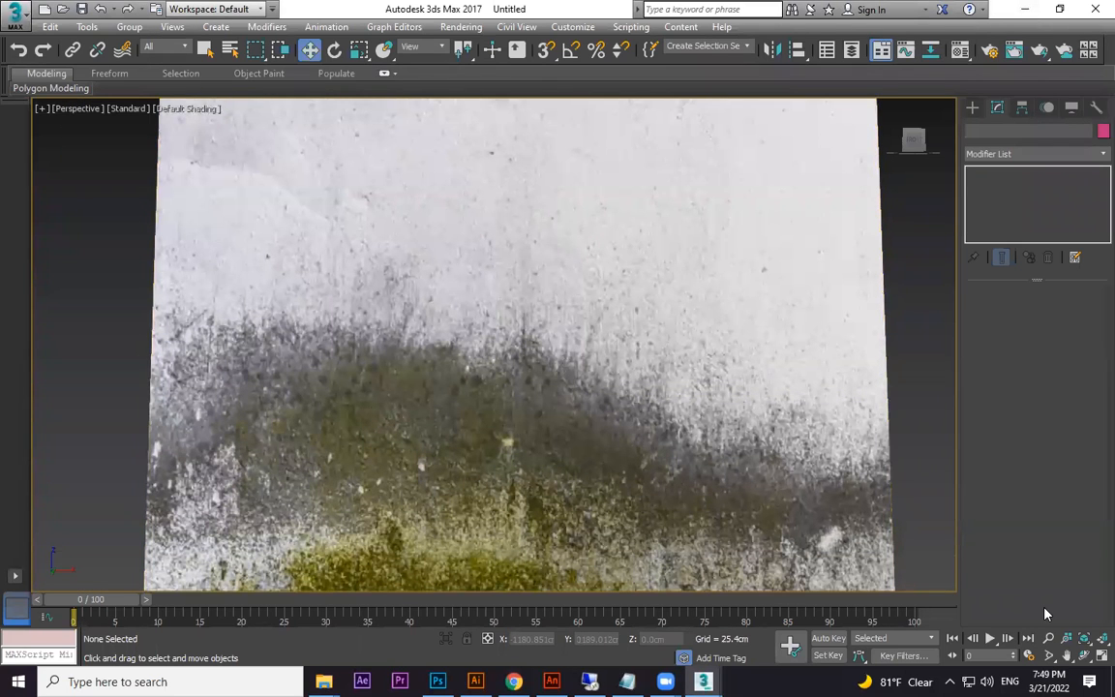